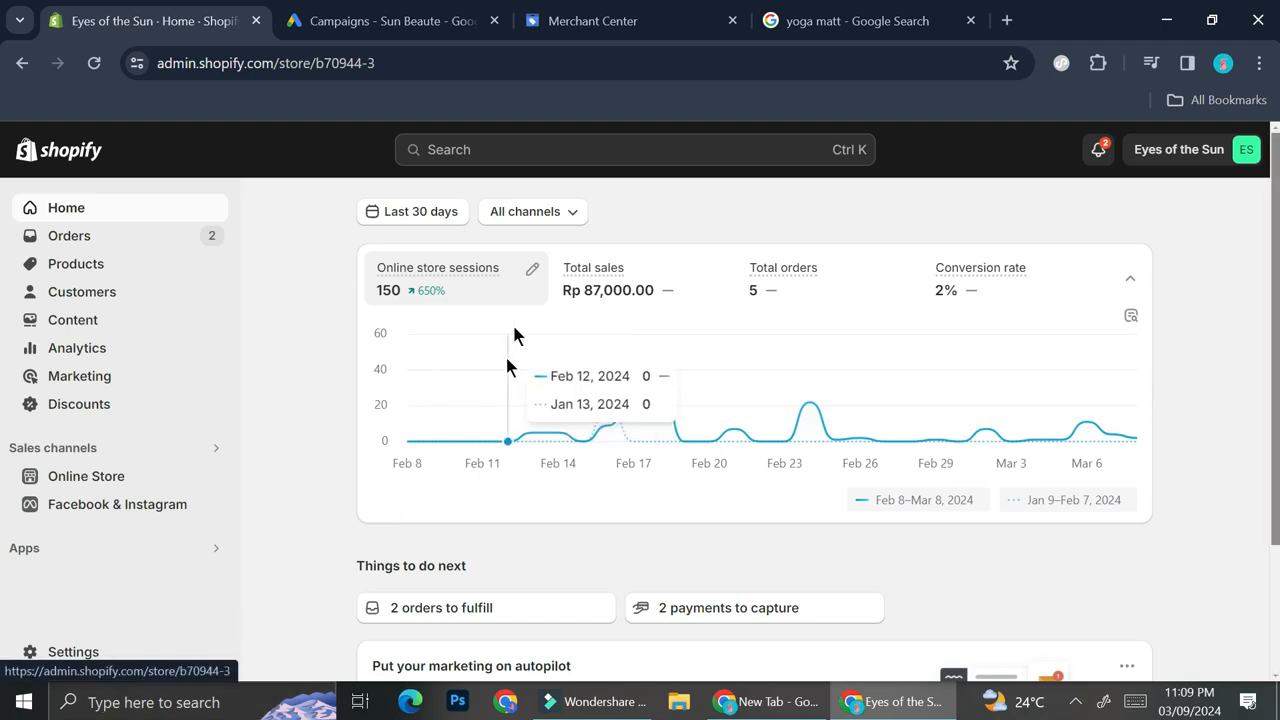
# - Examine the sponsored yoga mat ads in the Google search results and their ad details
pyautogui.click(866, 14)
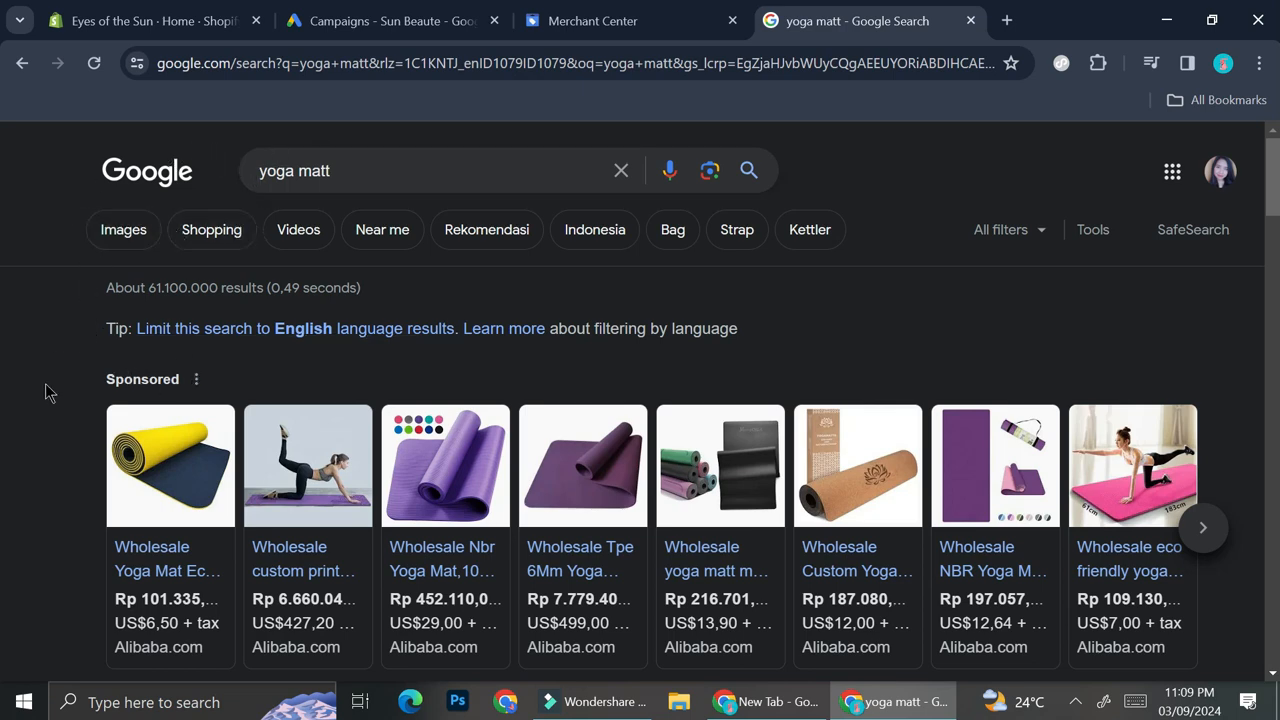
pyautogui.scroll(-1, 173, 381)
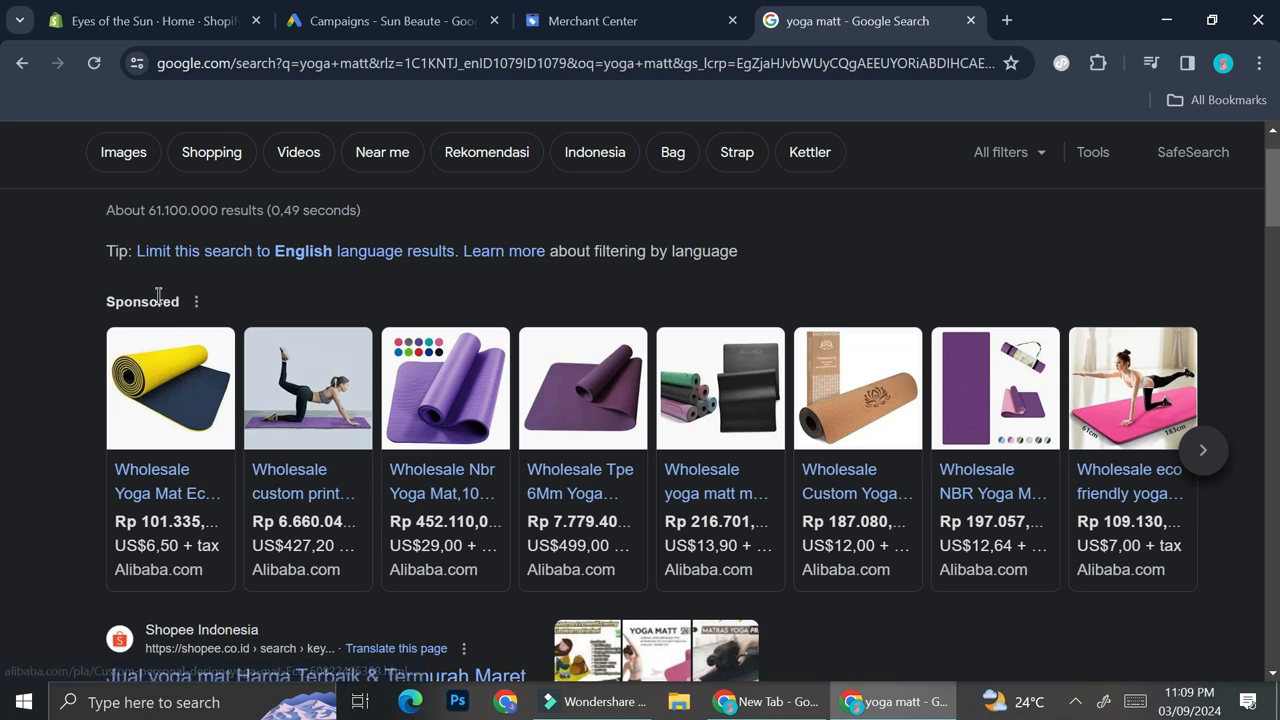
pyautogui.click(197, 302)
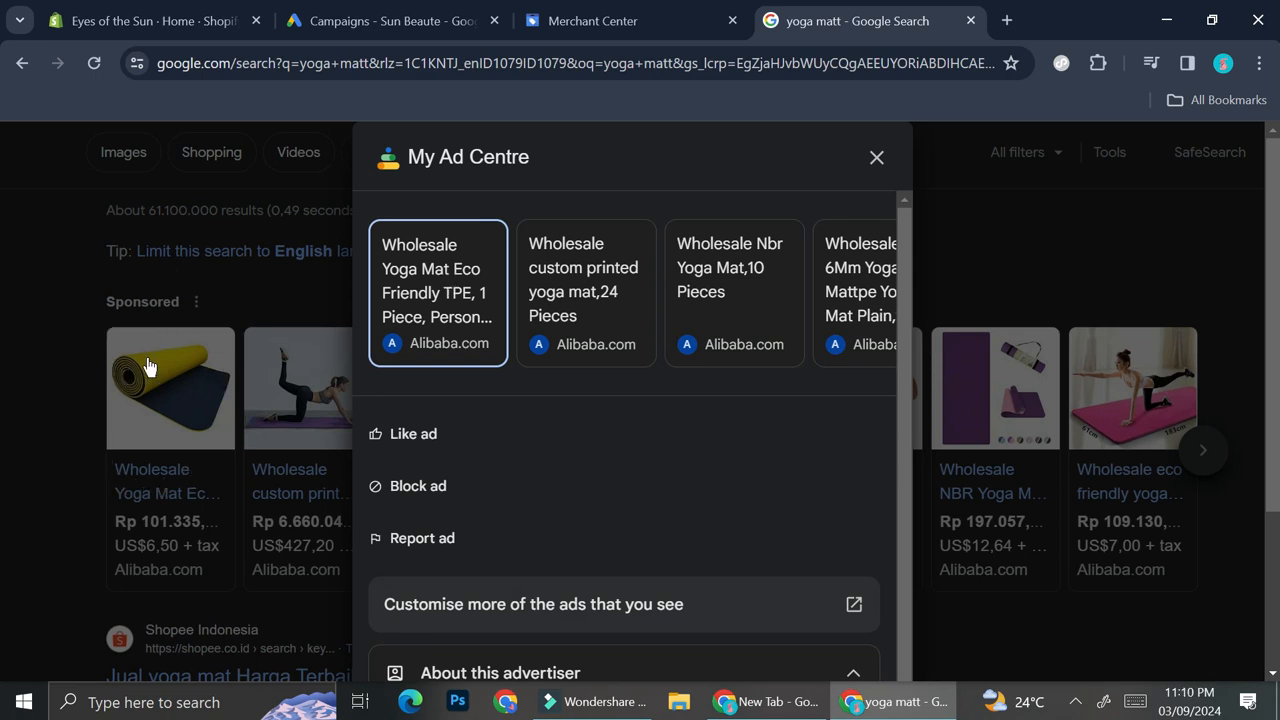
pyautogui.click(876, 158)
pyautogui.scroll(-4, 657, 352)
pyautogui.scroll(-1, 657, 352)
pyautogui.scroll(6, 657, 352)
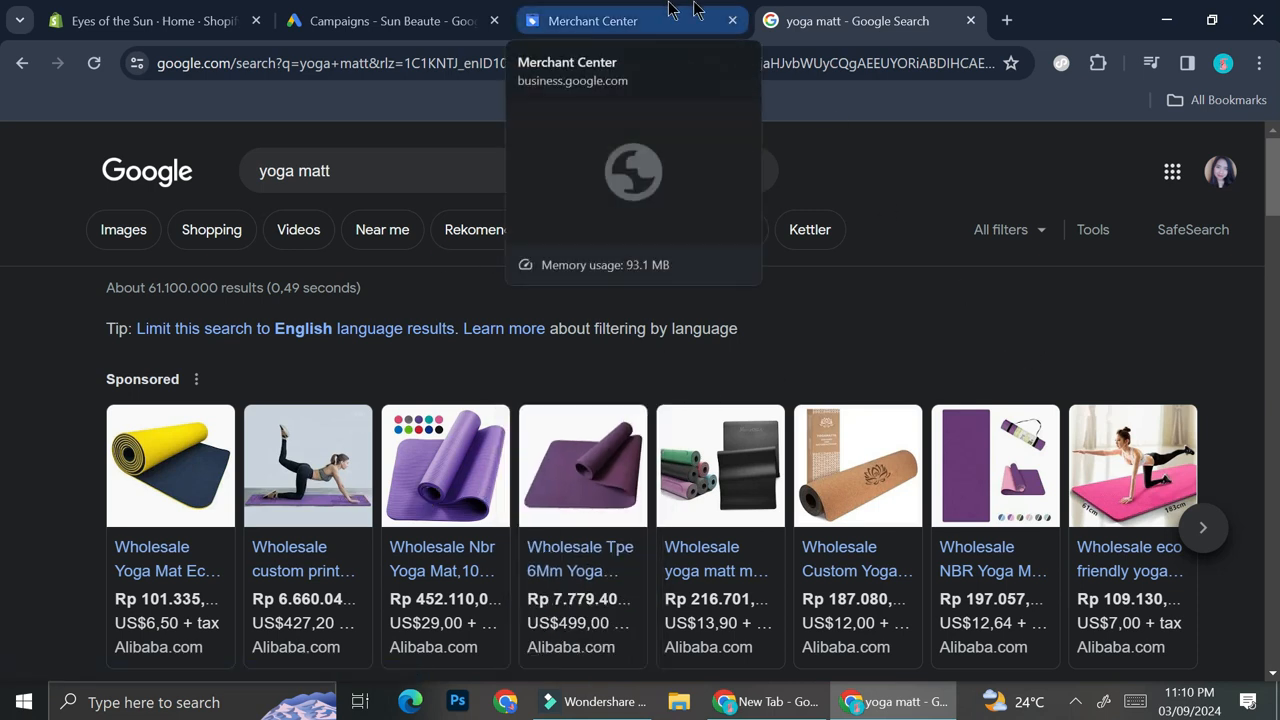
# - Start a new campaign from the Google Ads campaigns page
pyautogui.click(390, 10)
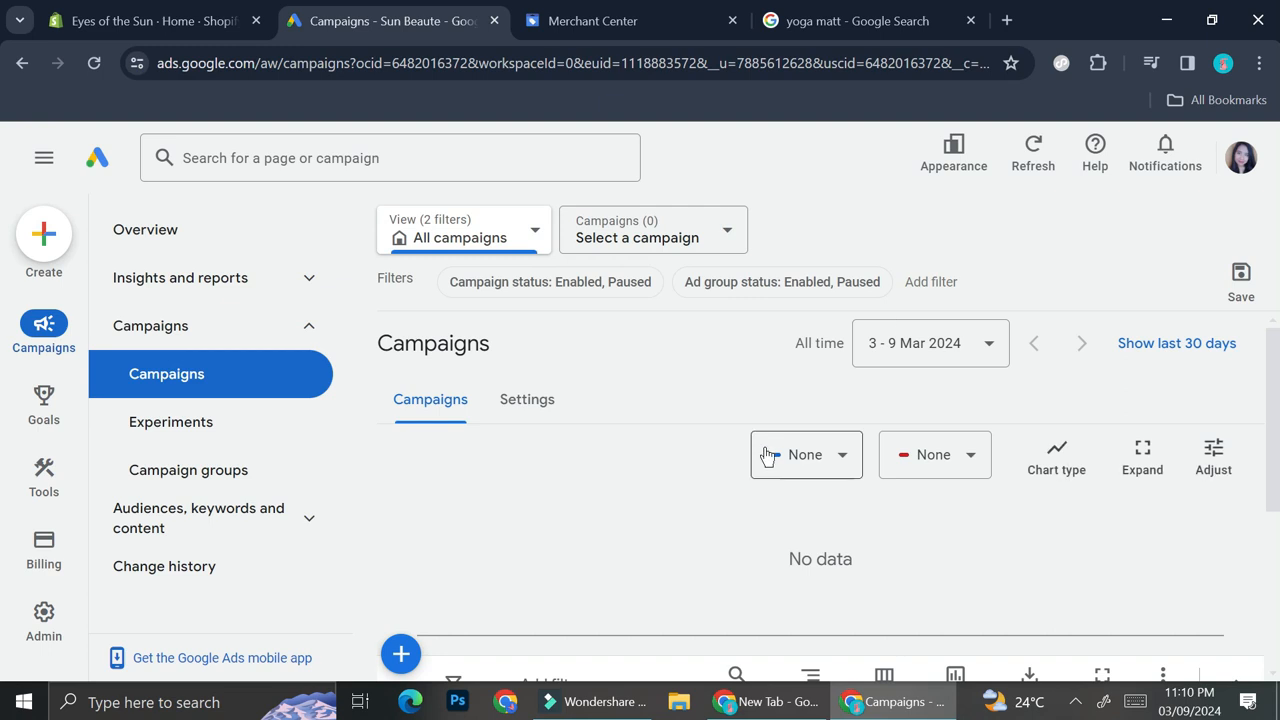
pyautogui.scroll(-2, 763, 442)
pyautogui.scroll(-1, 765, 448)
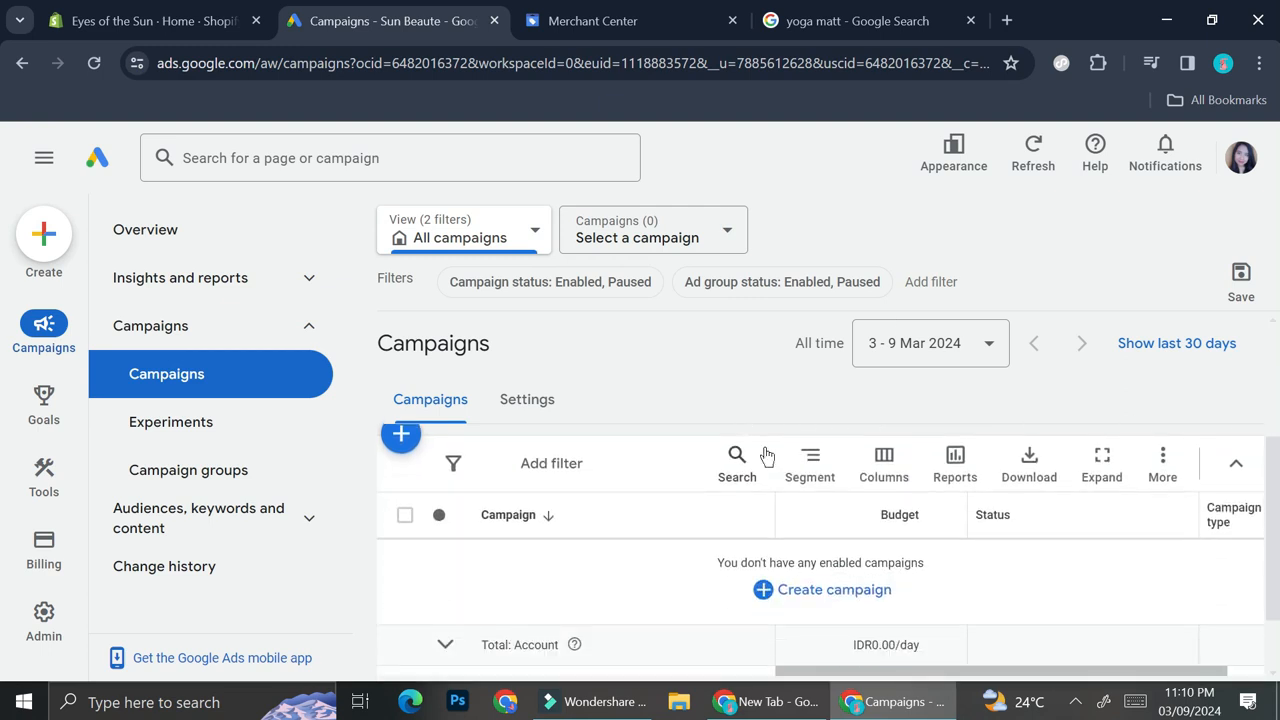
pyautogui.scroll(-1, 766, 456)
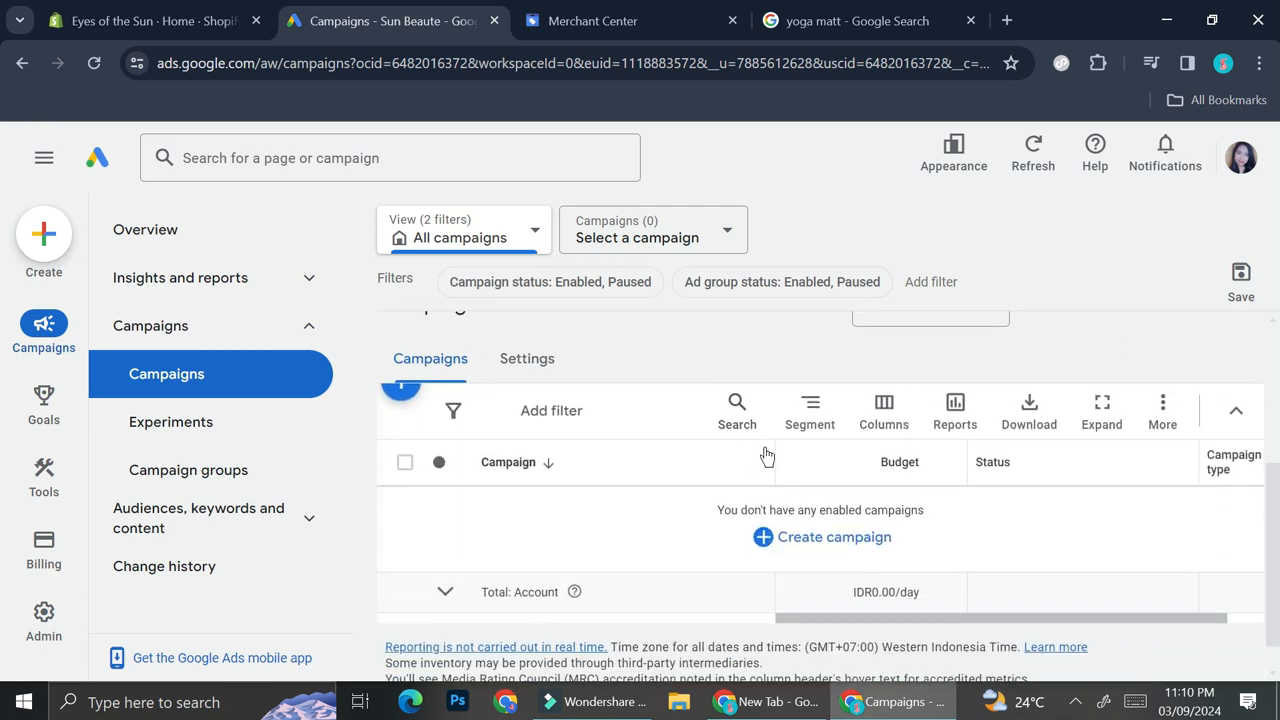
pyautogui.click(782, 540)
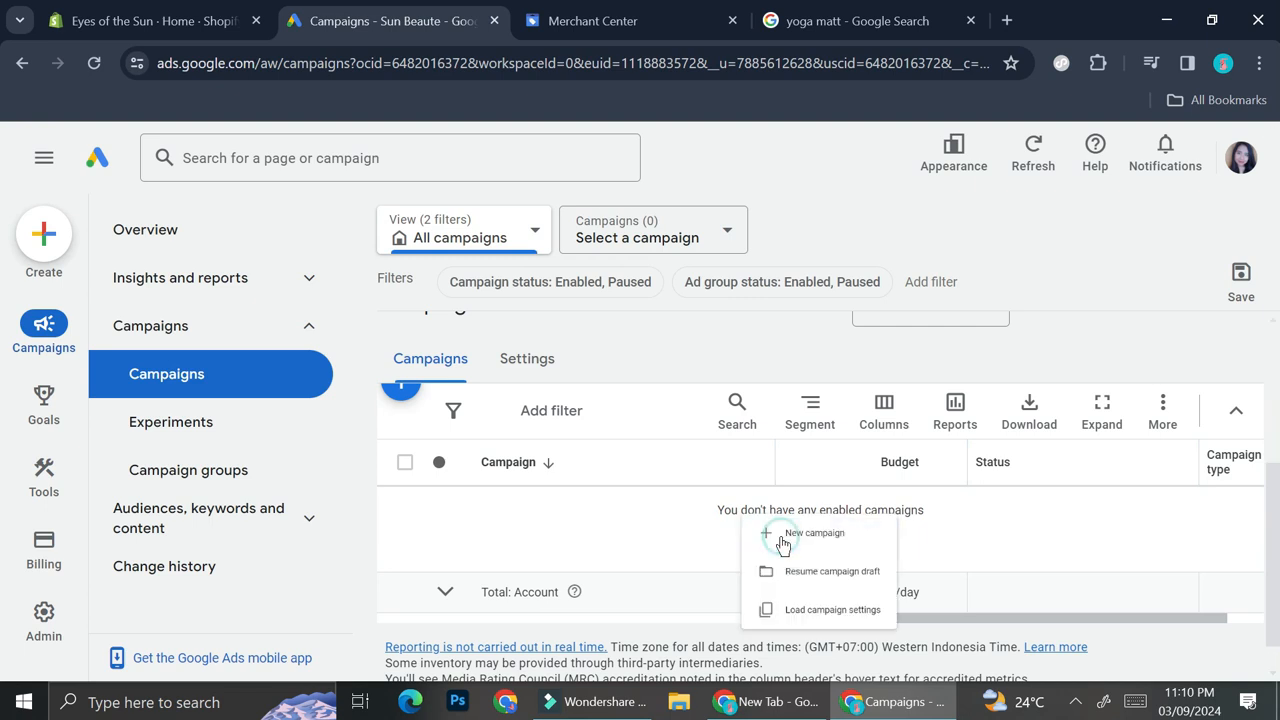
pyautogui.click(802, 552)
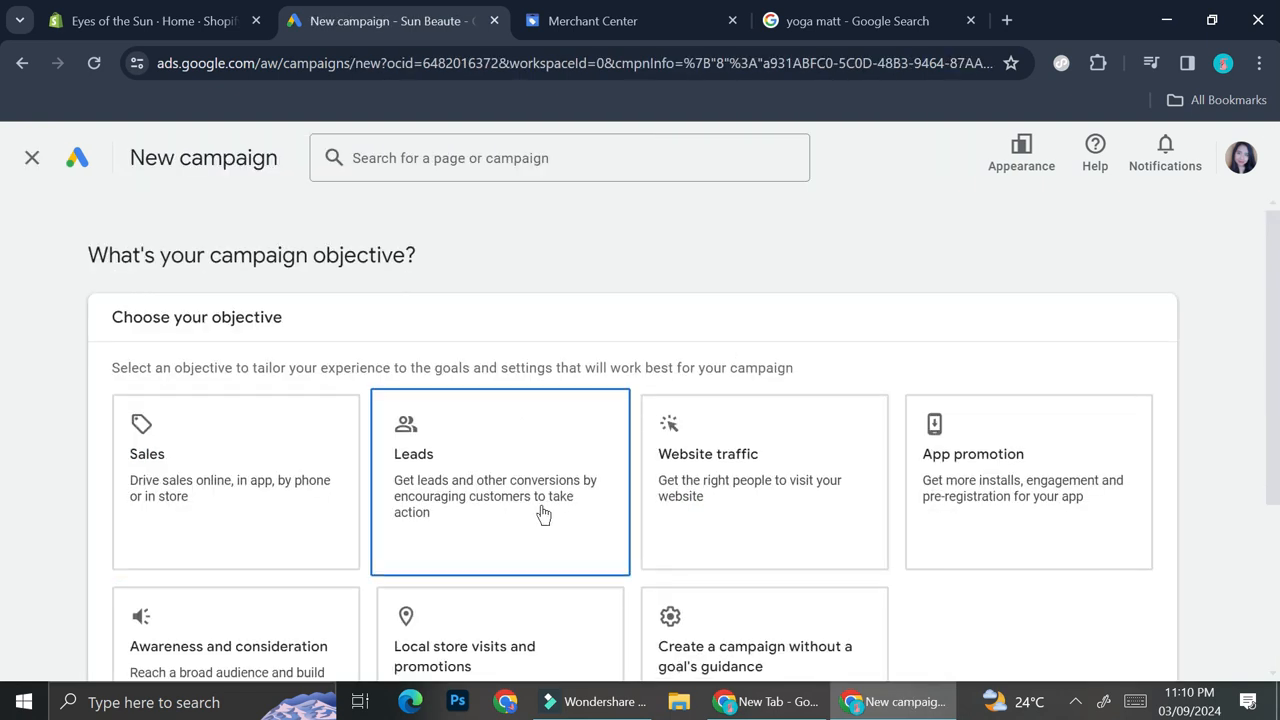
# - Choose Sales as the campaign objective and leave the conversion goals guide
pyautogui.scroll(-2, 540, 515)
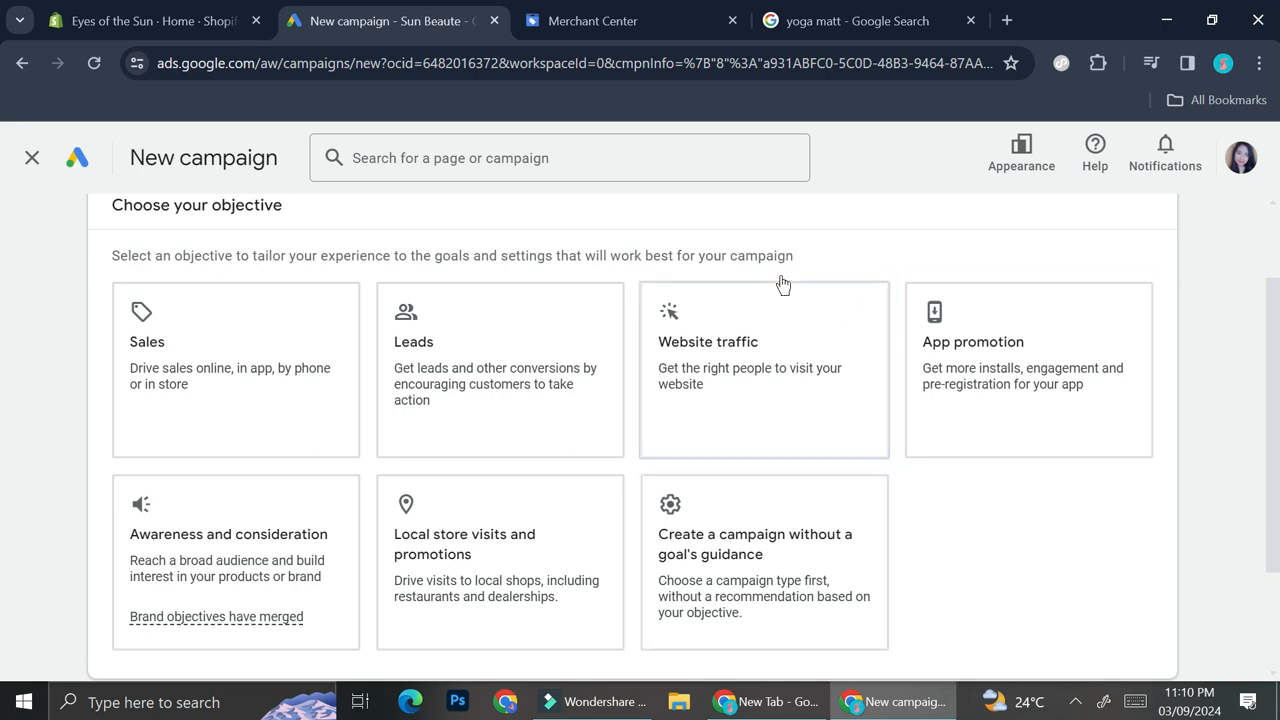
pyautogui.click(214, 330)
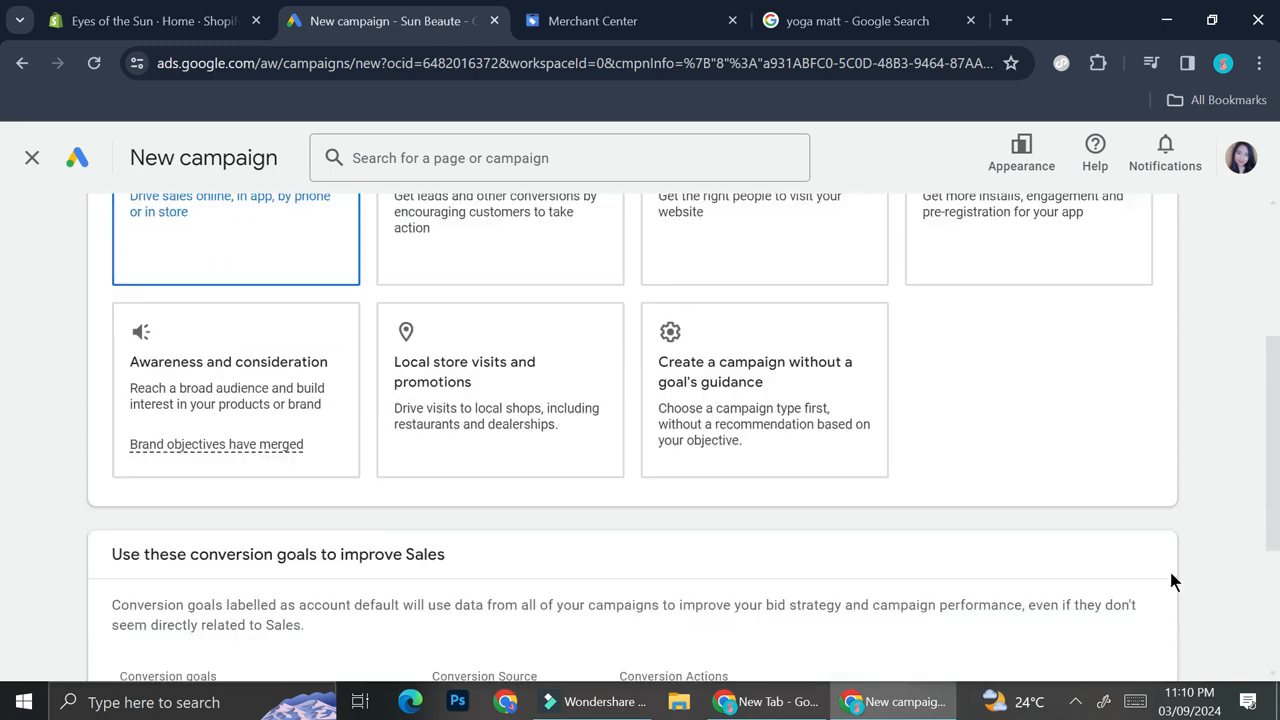
pyautogui.click(1134, 568)
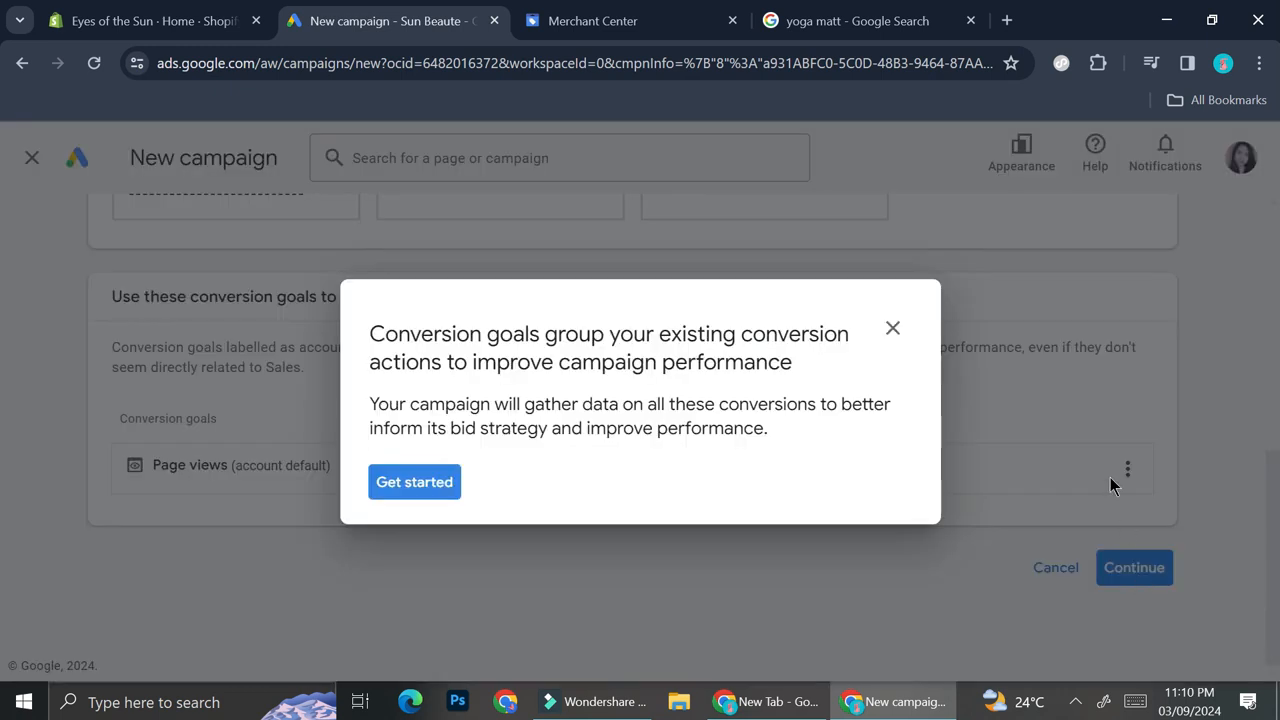
pyautogui.click(896, 329)
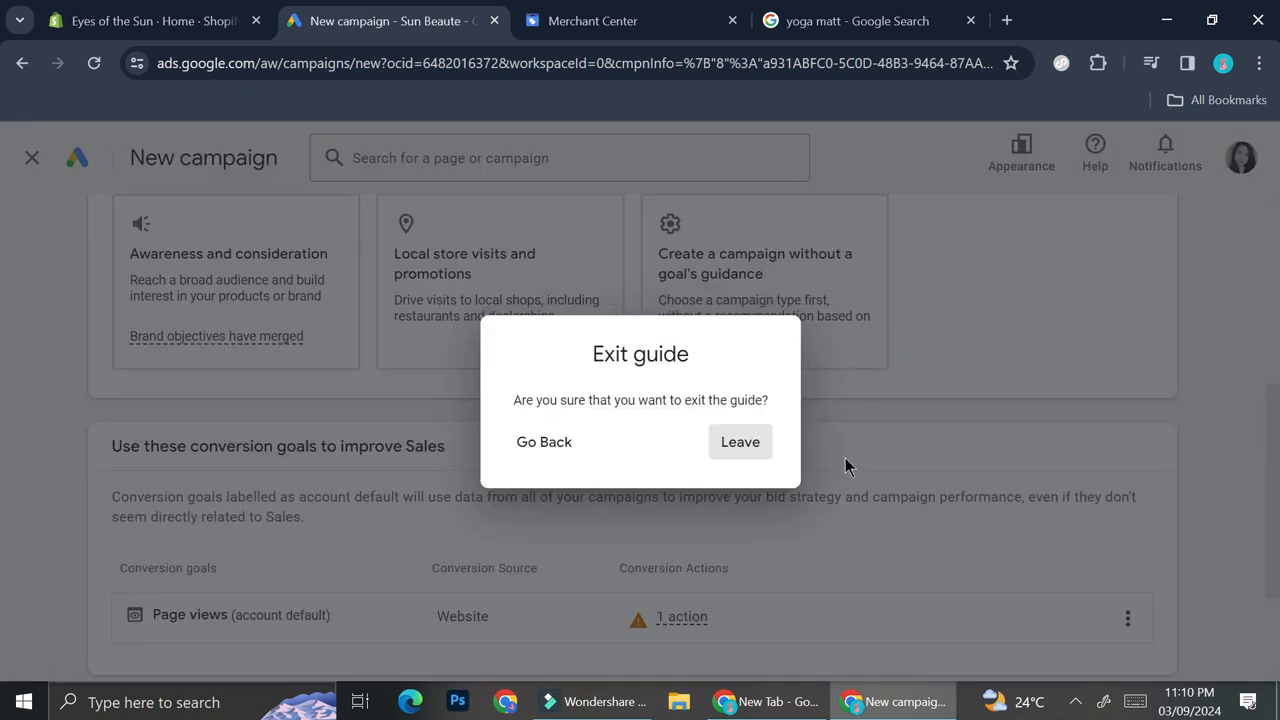
pyautogui.click(740, 442)
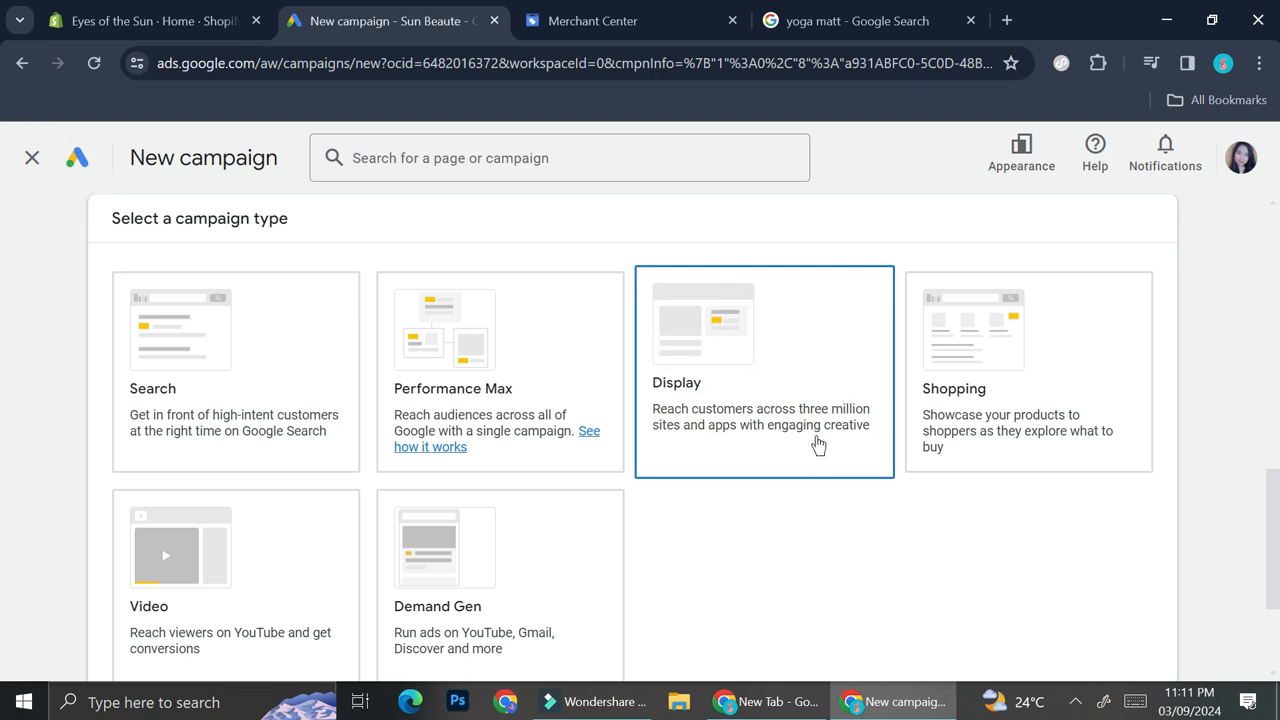
# - Select Search as the campaign type and tick Website visits as the way to reach the goal
pyautogui.scroll(-1, 748, 440)
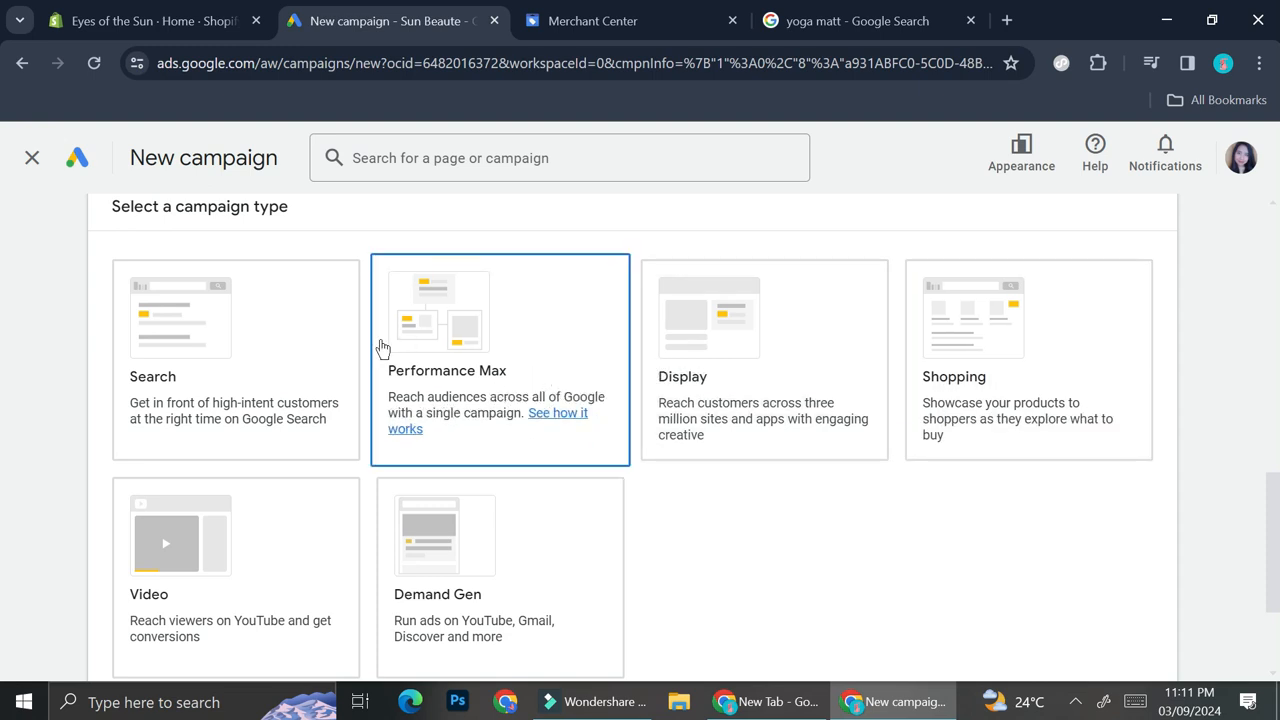
pyautogui.scroll(-1, 456, 411)
pyautogui.scroll(2, 456, 411)
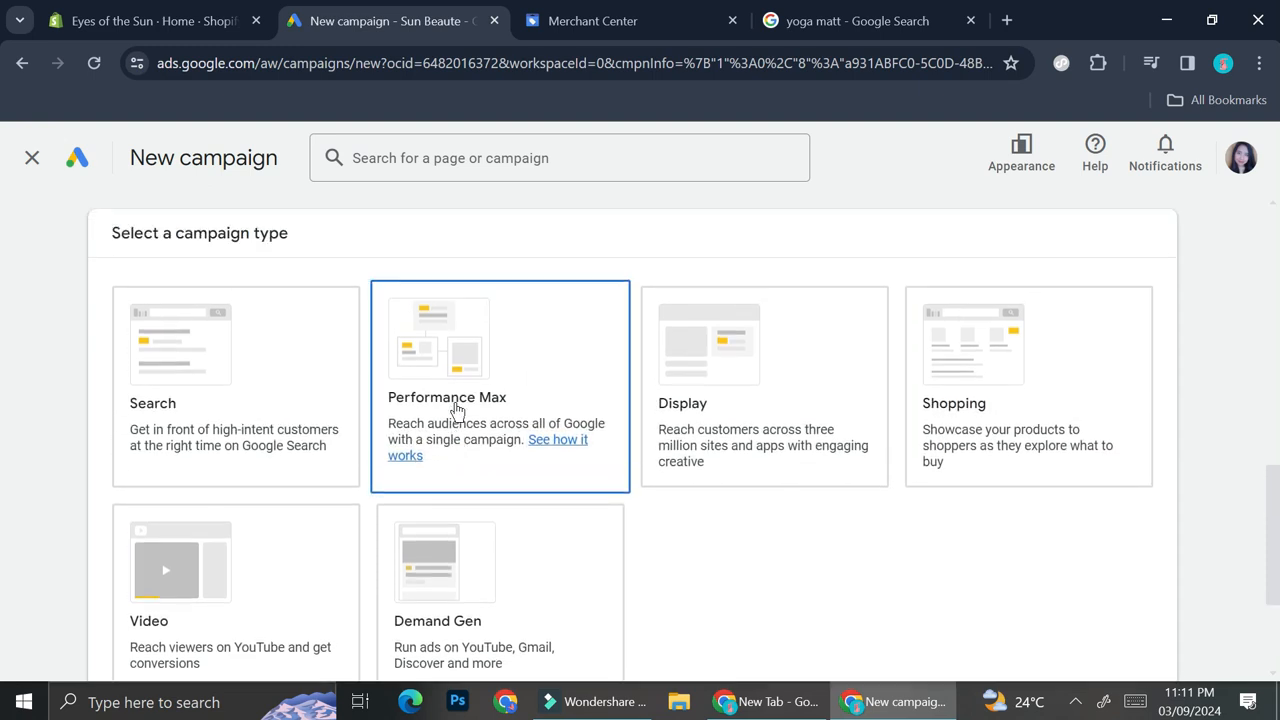
pyautogui.scroll(-1, 456, 411)
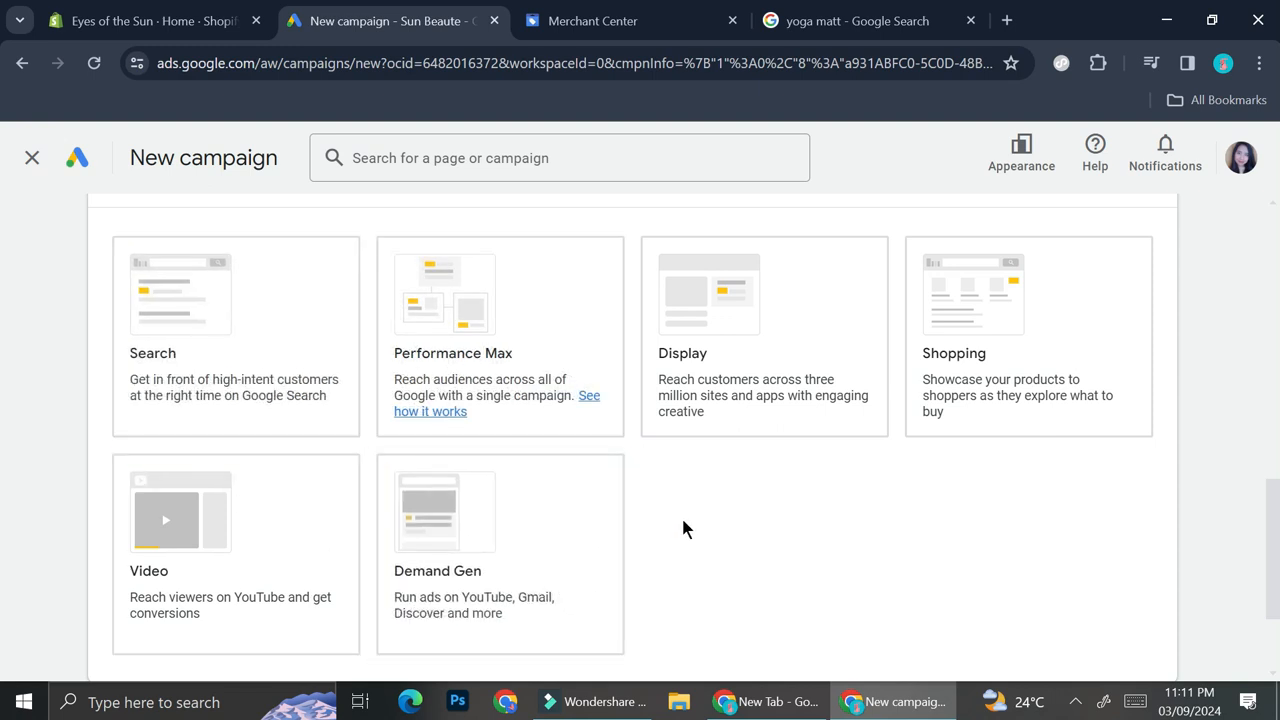
pyautogui.scroll(1, 583, 423)
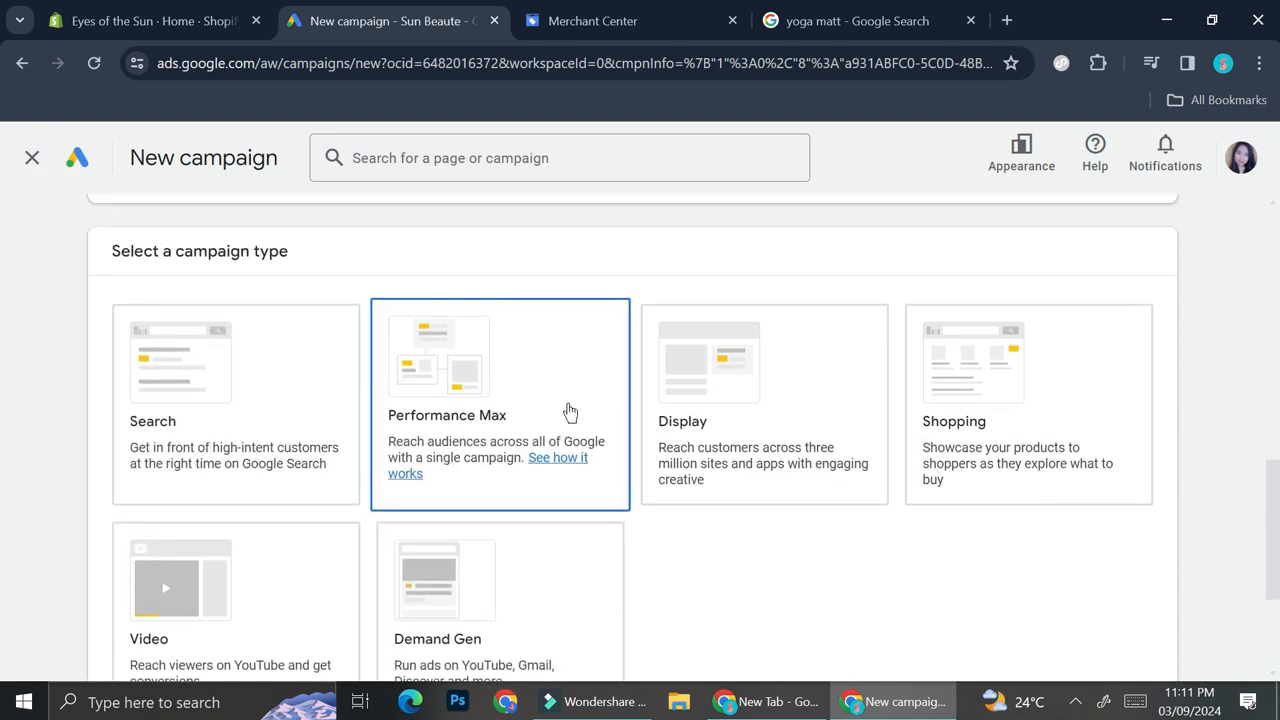
pyautogui.click(265, 413)
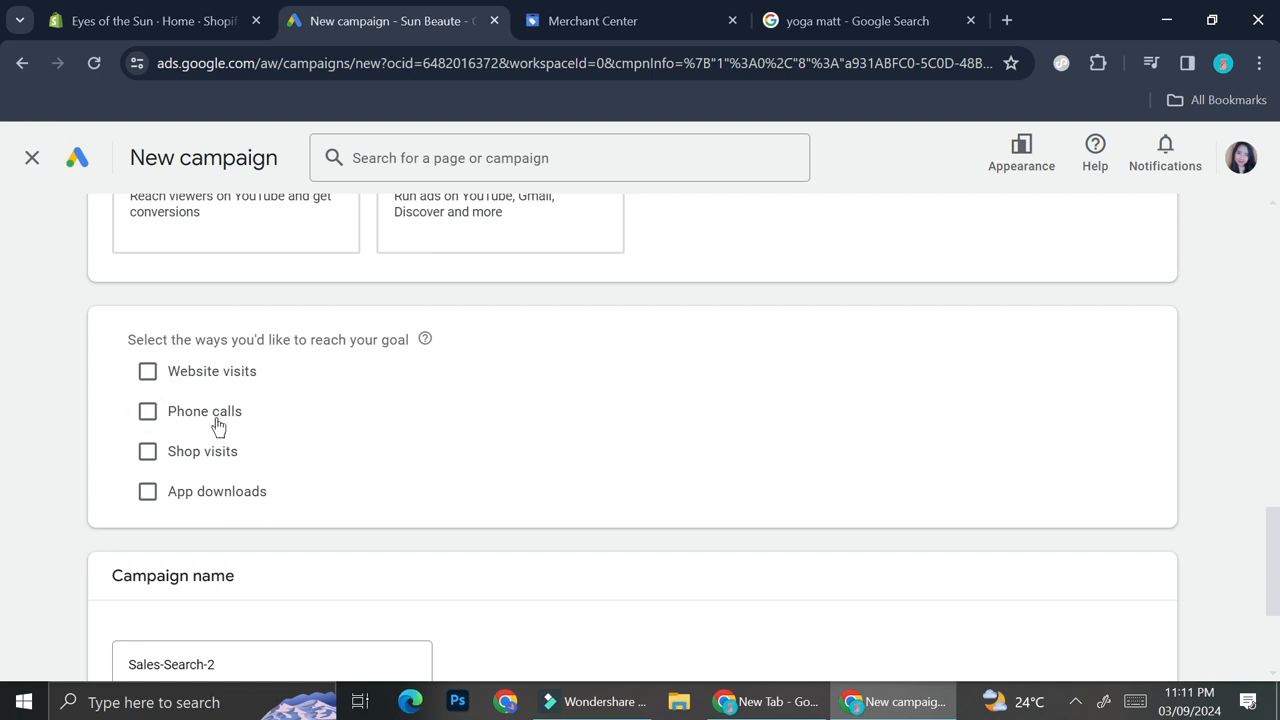
pyautogui.click(245, 376)
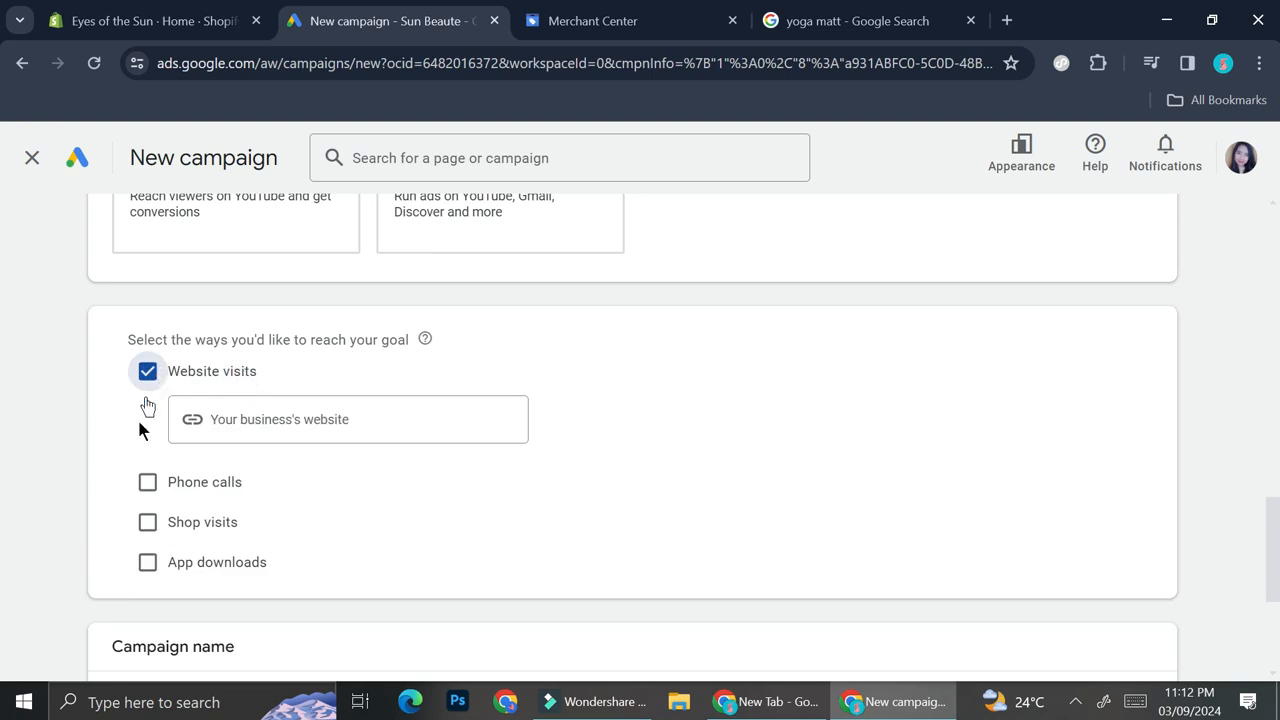
# - Tick and clear the Phone calls, Shop visits and App downloads options again
pyautogui.click(178, 487)
pyautogui.click(148, 598)
pyautogui.scroll(-2, 148, 598)
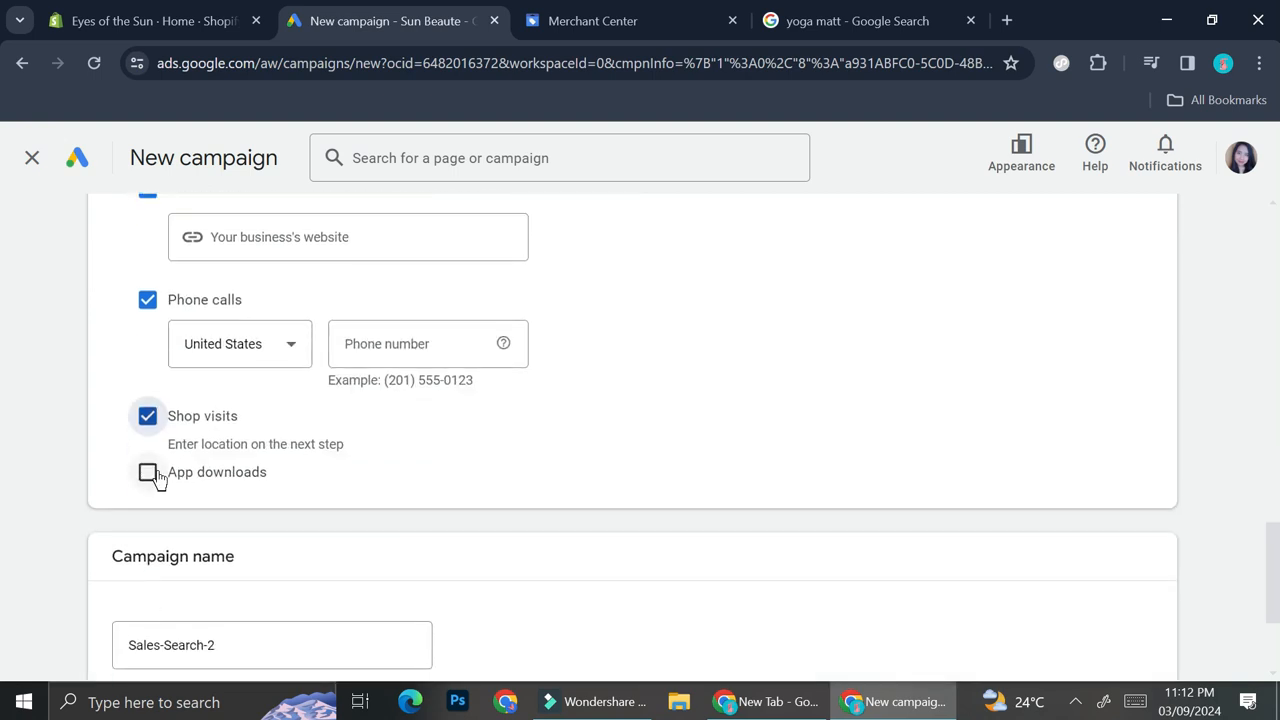
pyautogui.click(148, 476)
pyautogui.click(150, 478)
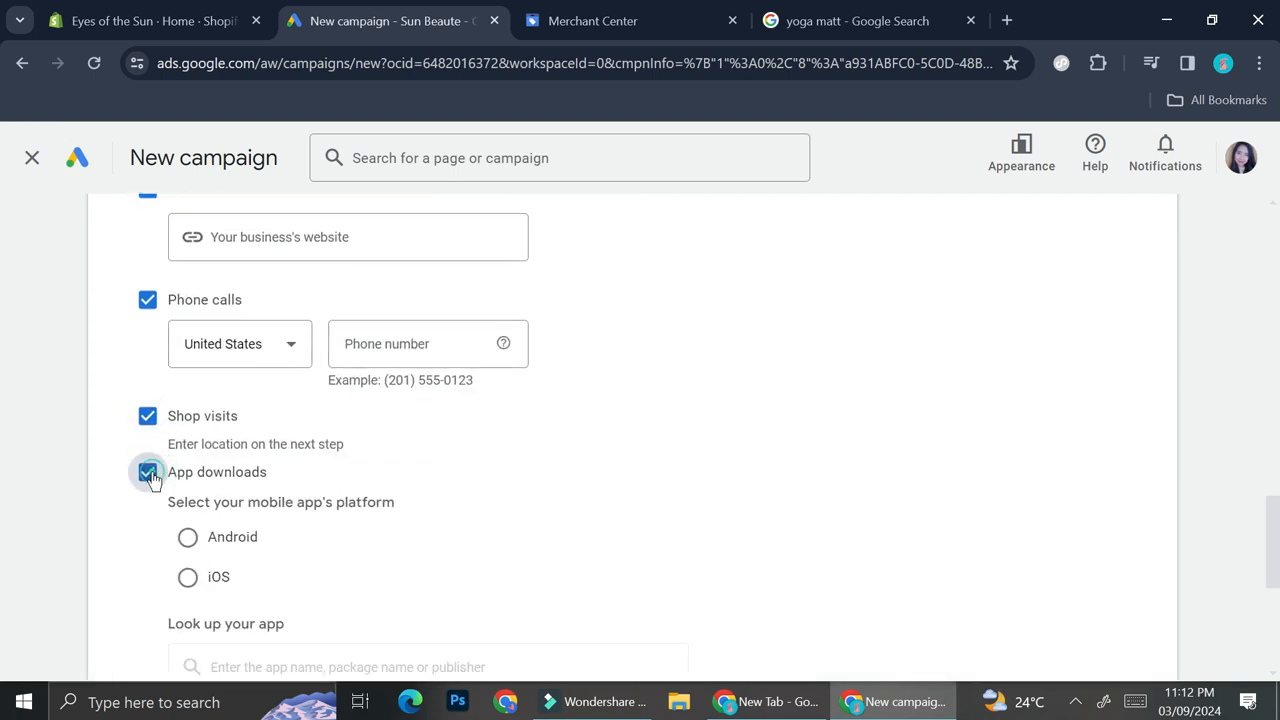
pyautogui.click(152, 426)
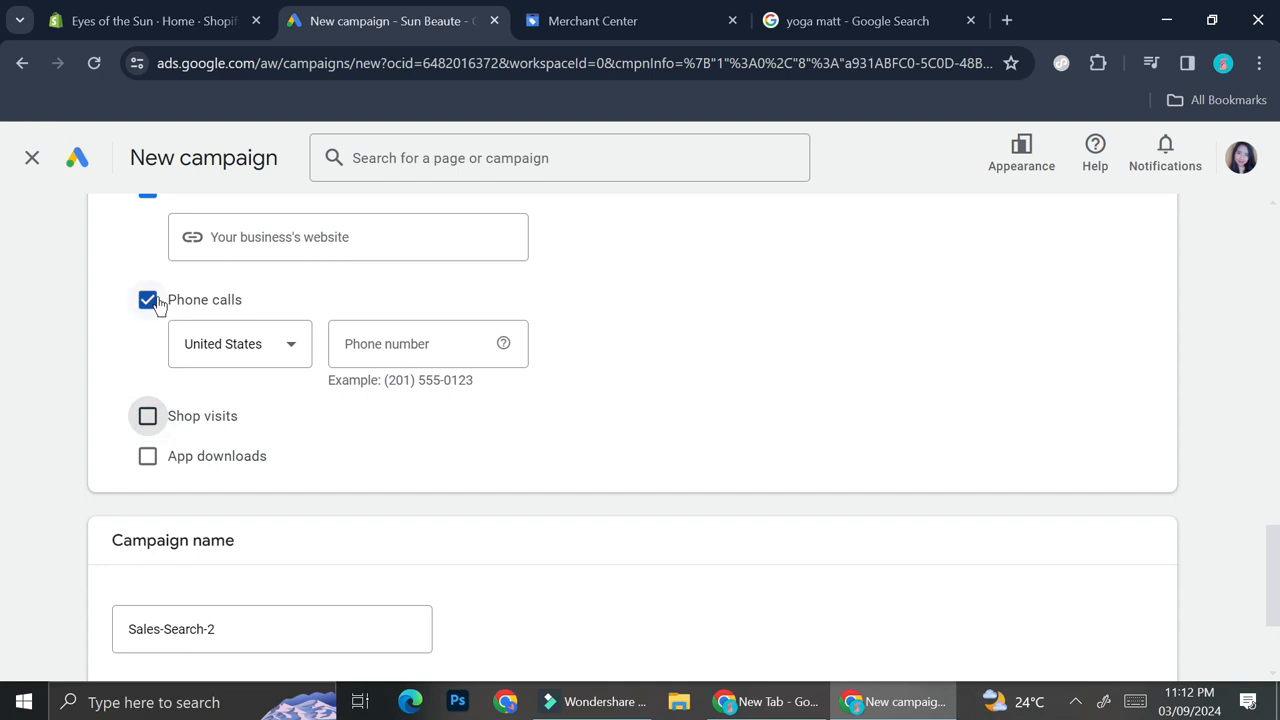
pyautogui.click(148, 300)
# - Open the Shopify online store in a new tab and copy its web address
pyautogui.scroll(2, 156, 300)
pyautogui.scroll(2, 160, 383)
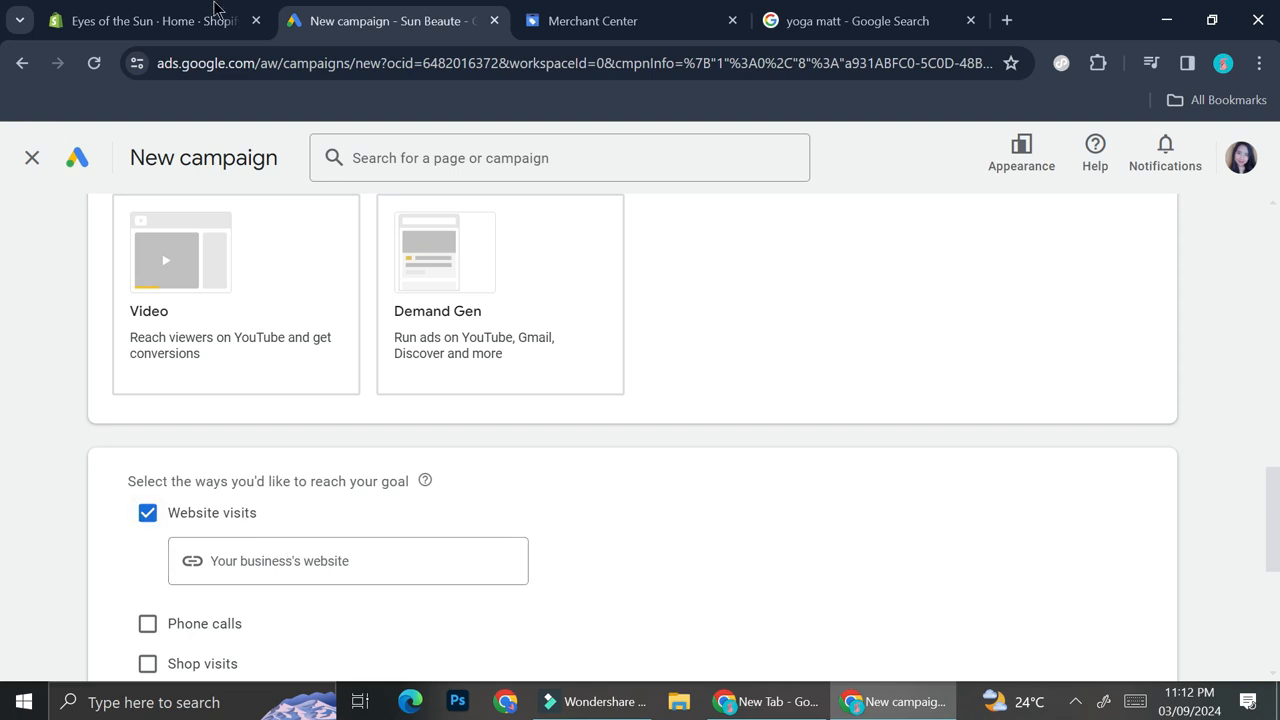
pyautogui.click(177, 20)
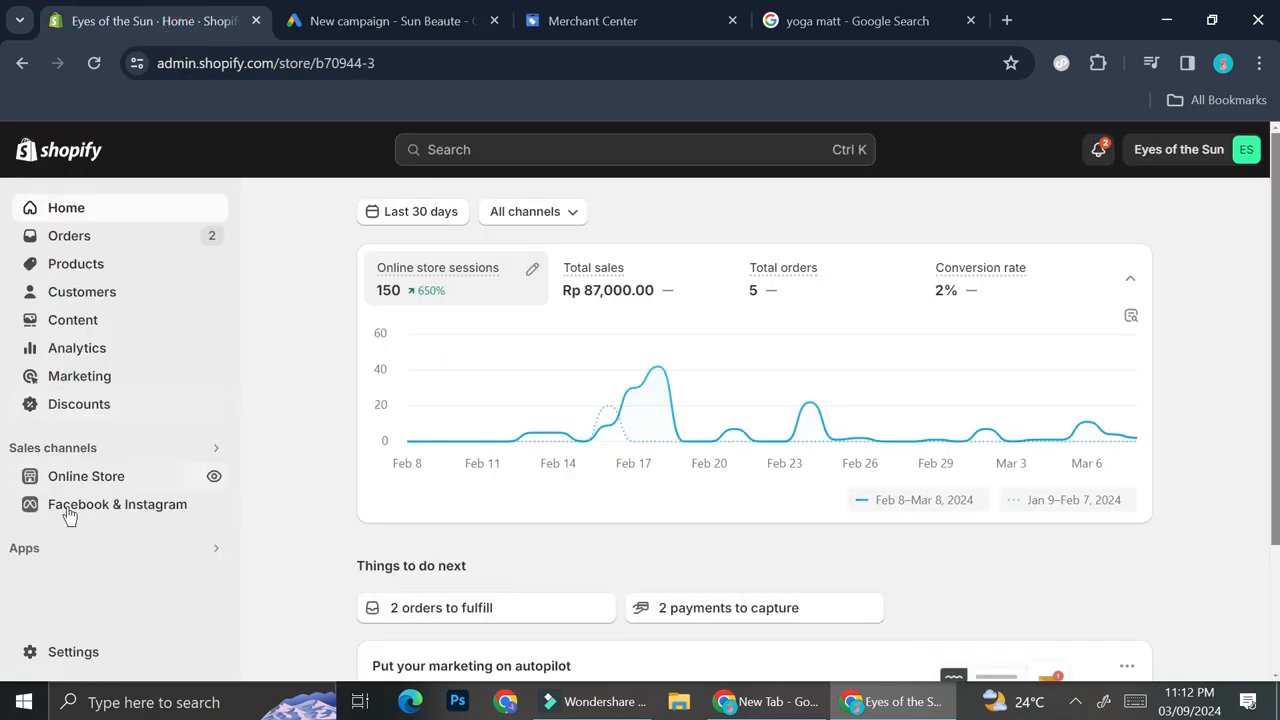
pyautogui.scroll(-2, 50, 552)
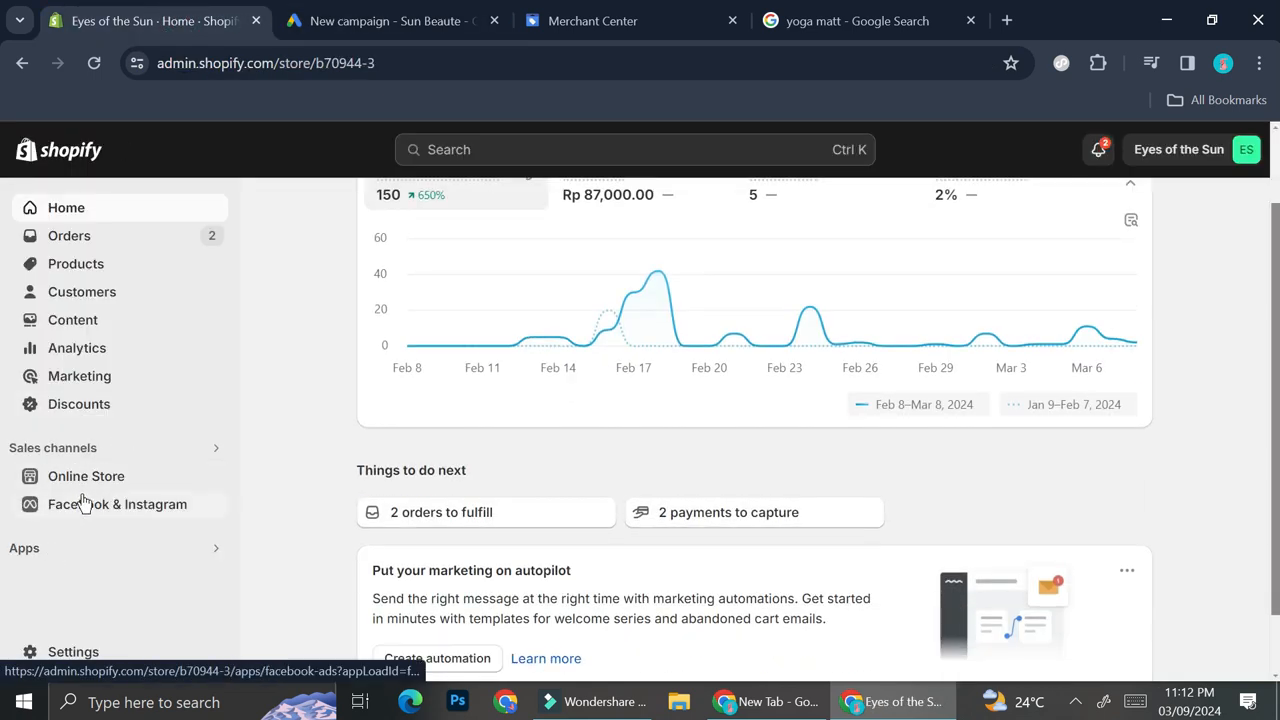
pyautogui.click(98, 486)
pyautogui.scroll(-2, 99, 490)
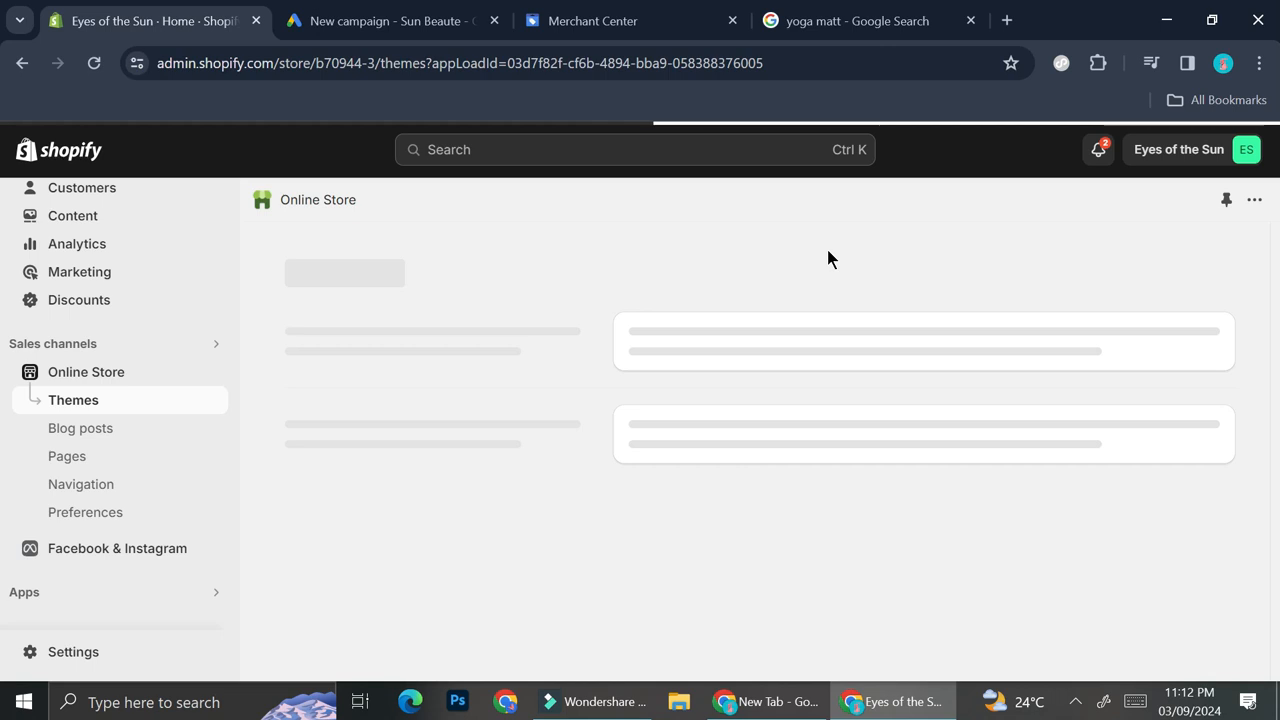
pyautogui.click(1126, 266)
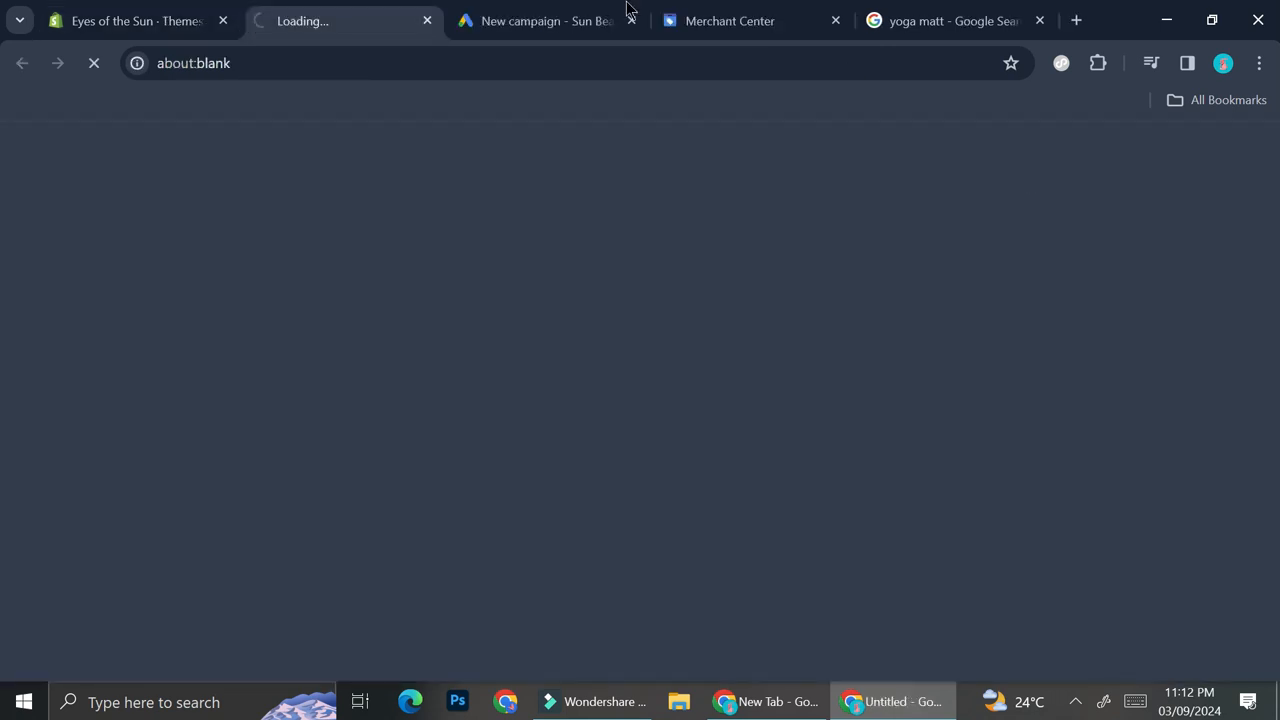
pyautogui.click(352, 60)
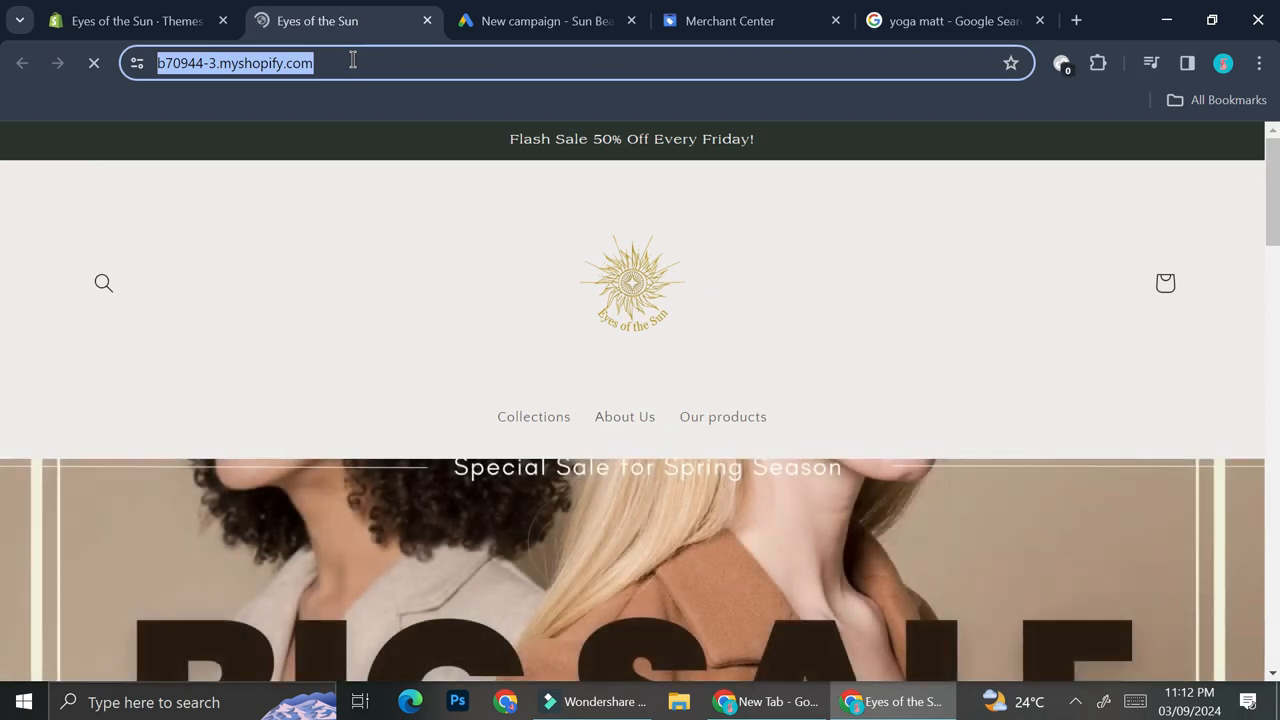
# - Paste the store address into the business website field and continue to campaign settings
pyautogui.click(608, 12)
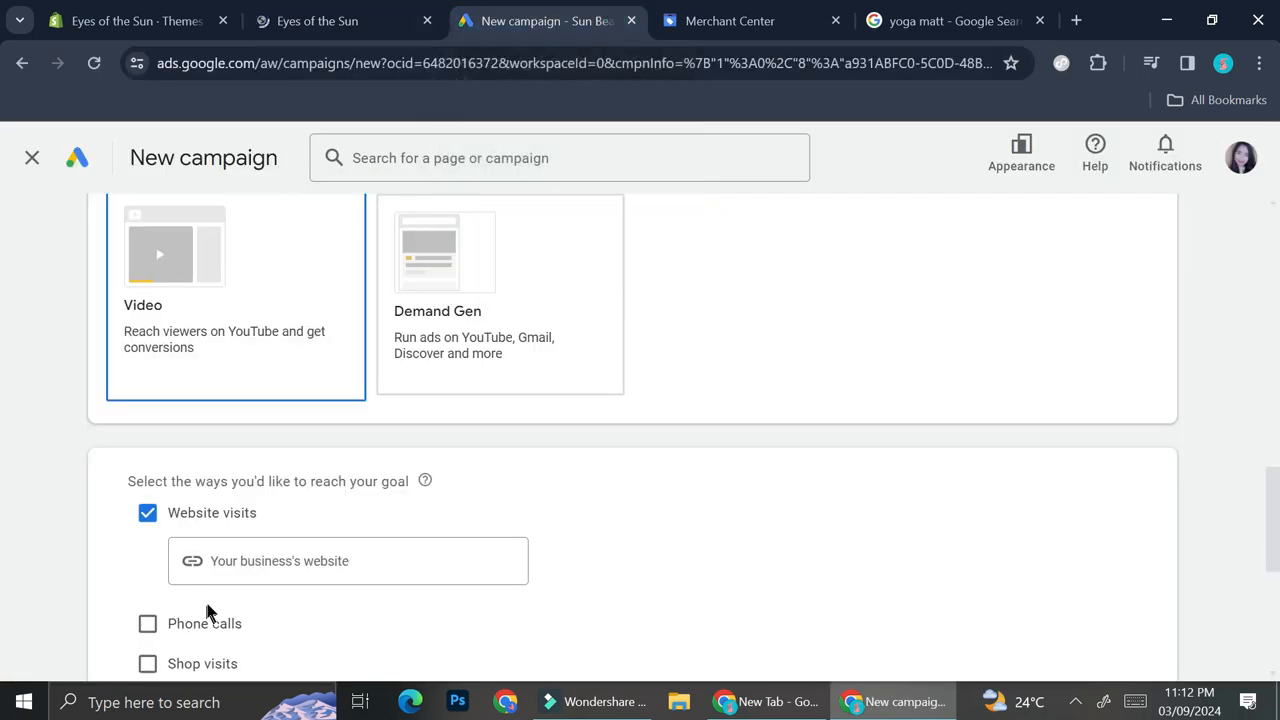
pyautogui.click(255, 576)
pyautogui.write('https://b70941-3.myshopify.com/')
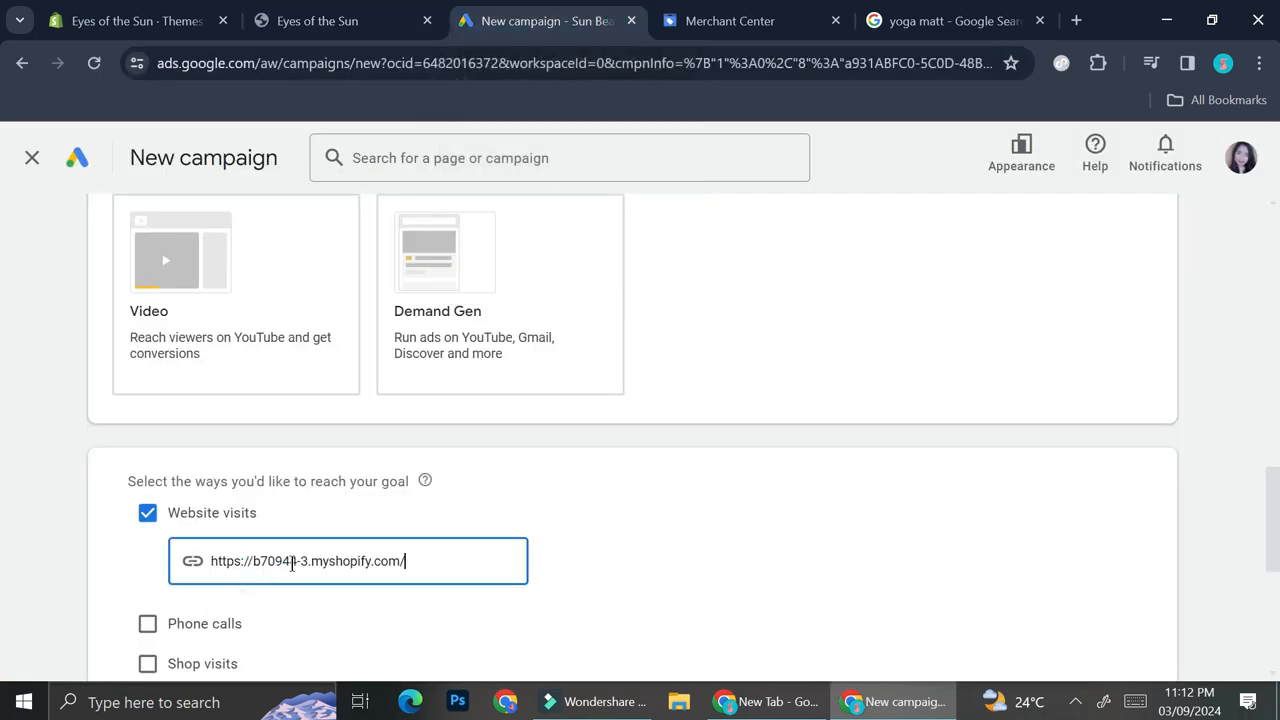
pyautogui.scroll(-4, 291, 565)
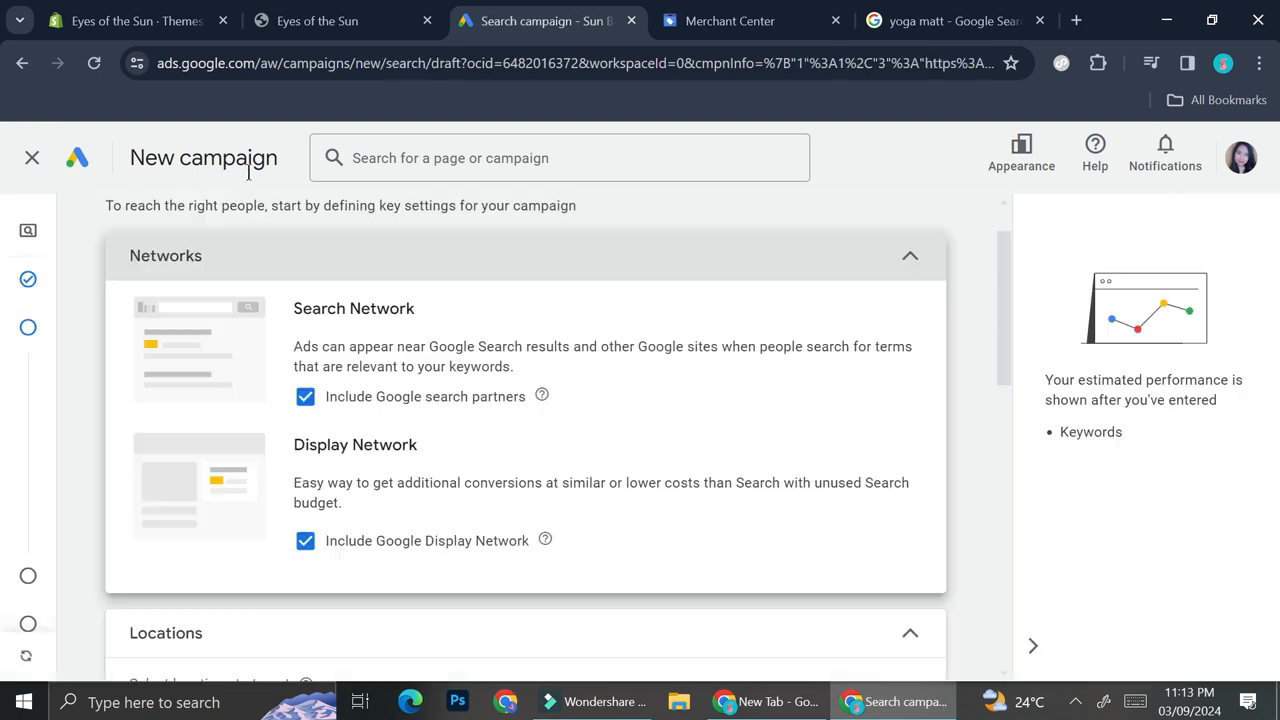
pyautogui.scroll(1, 302, 318)
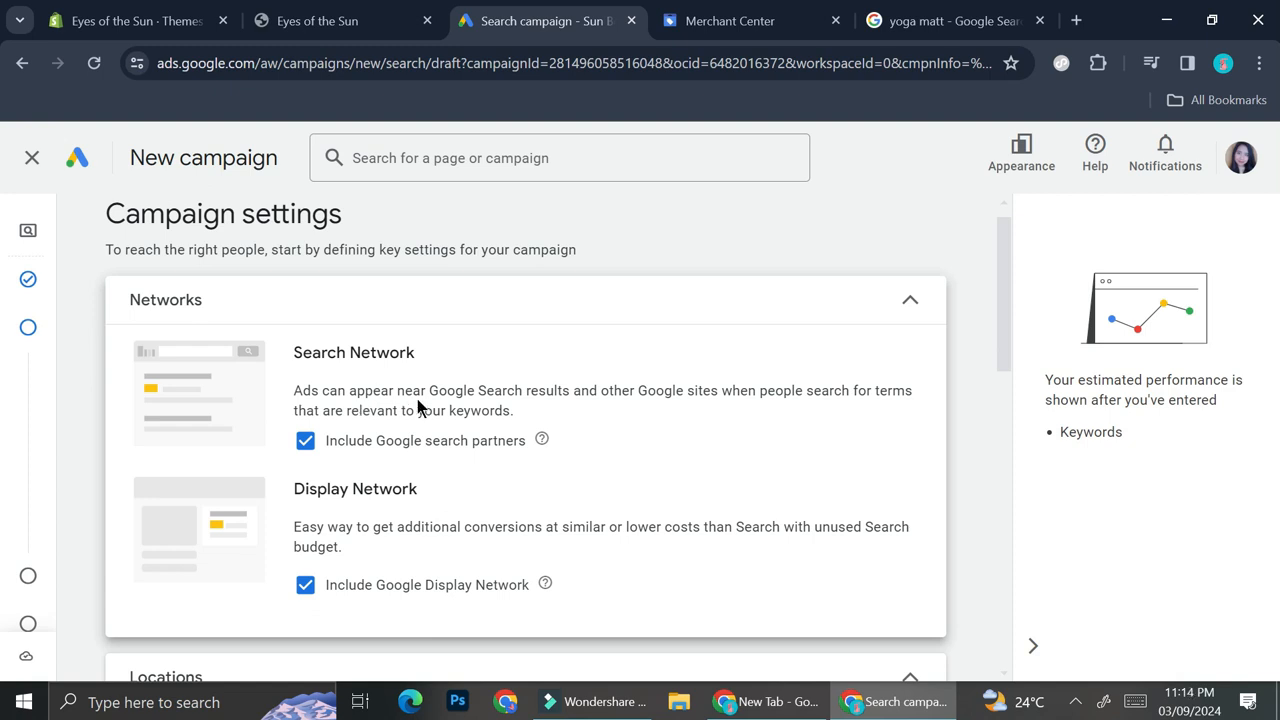
pyautogui.scroll(-1, 417, 399)
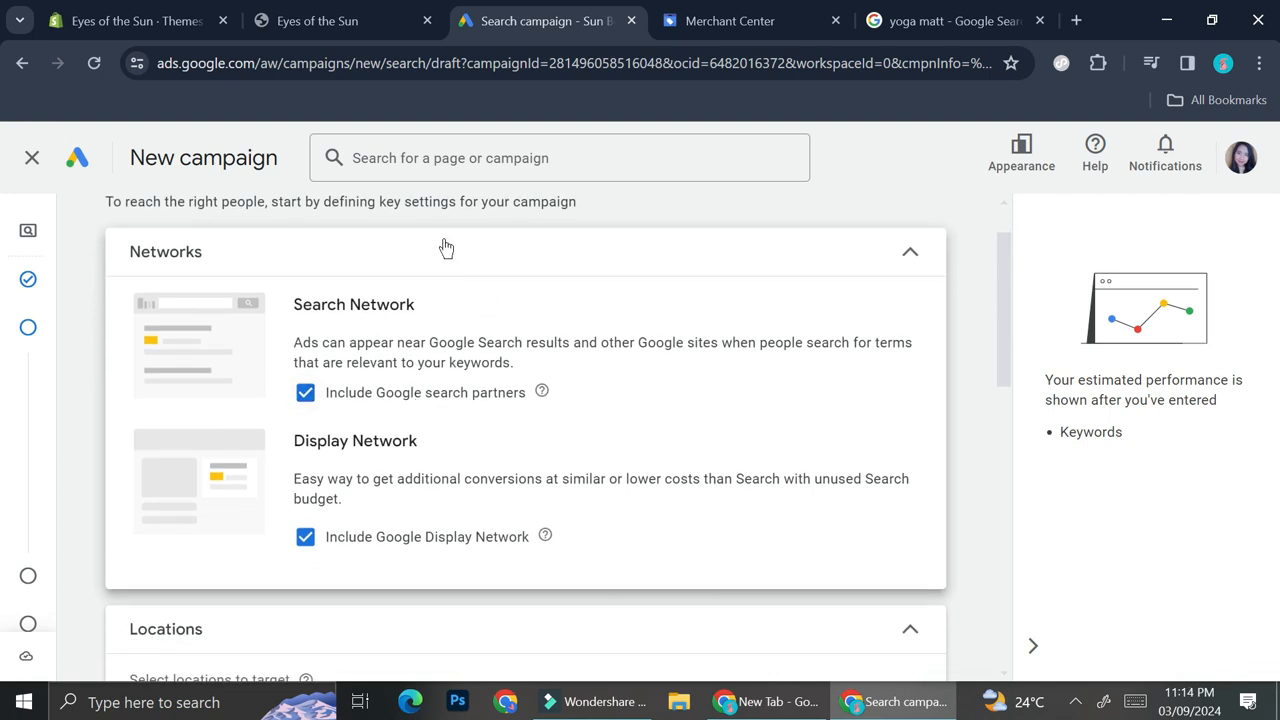
pyautogui.scroll(-2, 410, 330)
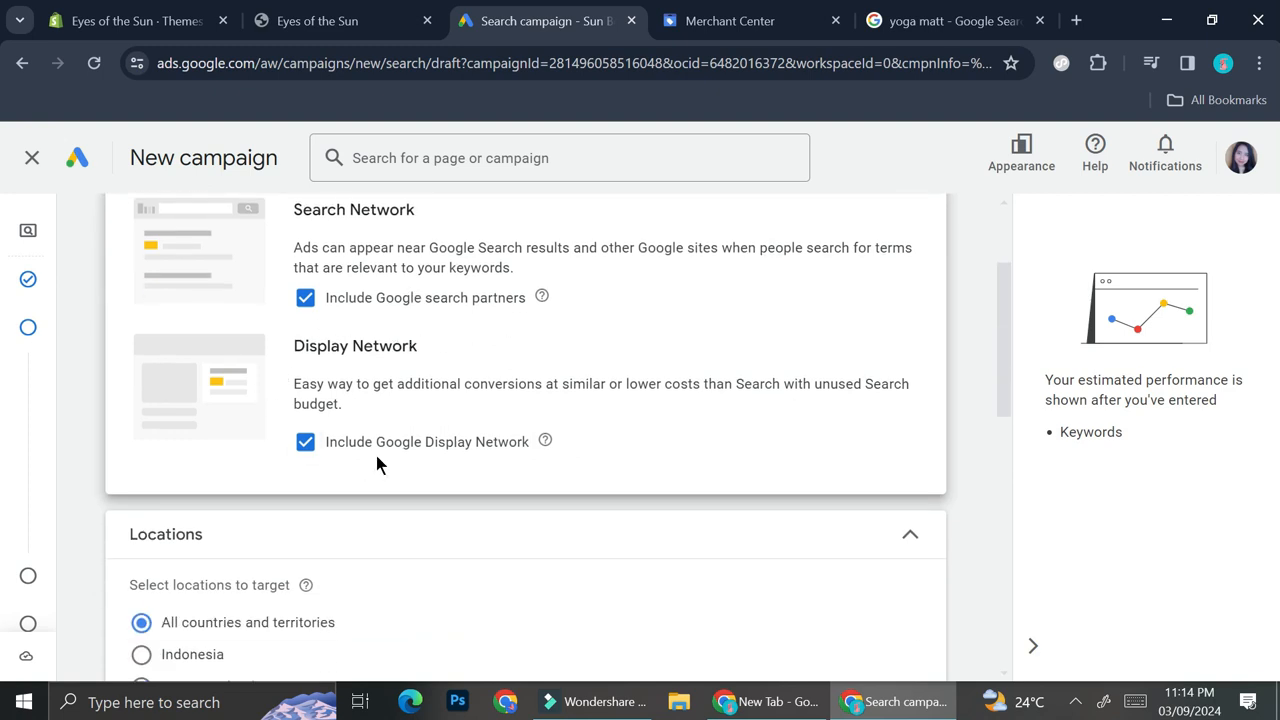
# - Switch the campaign-wide broad match keywords option on and then back off
pyautogui.scroll(-3, 377, 458)
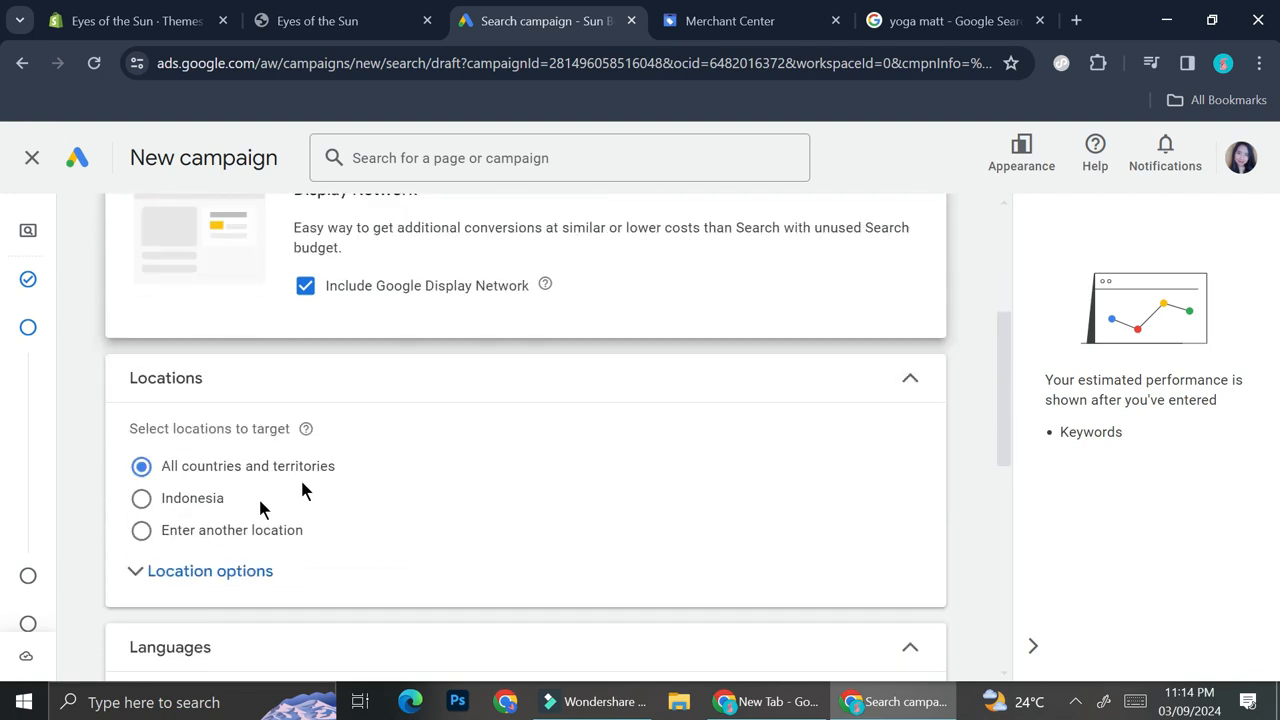
pyautogui.scroll(-3, 303, 489)
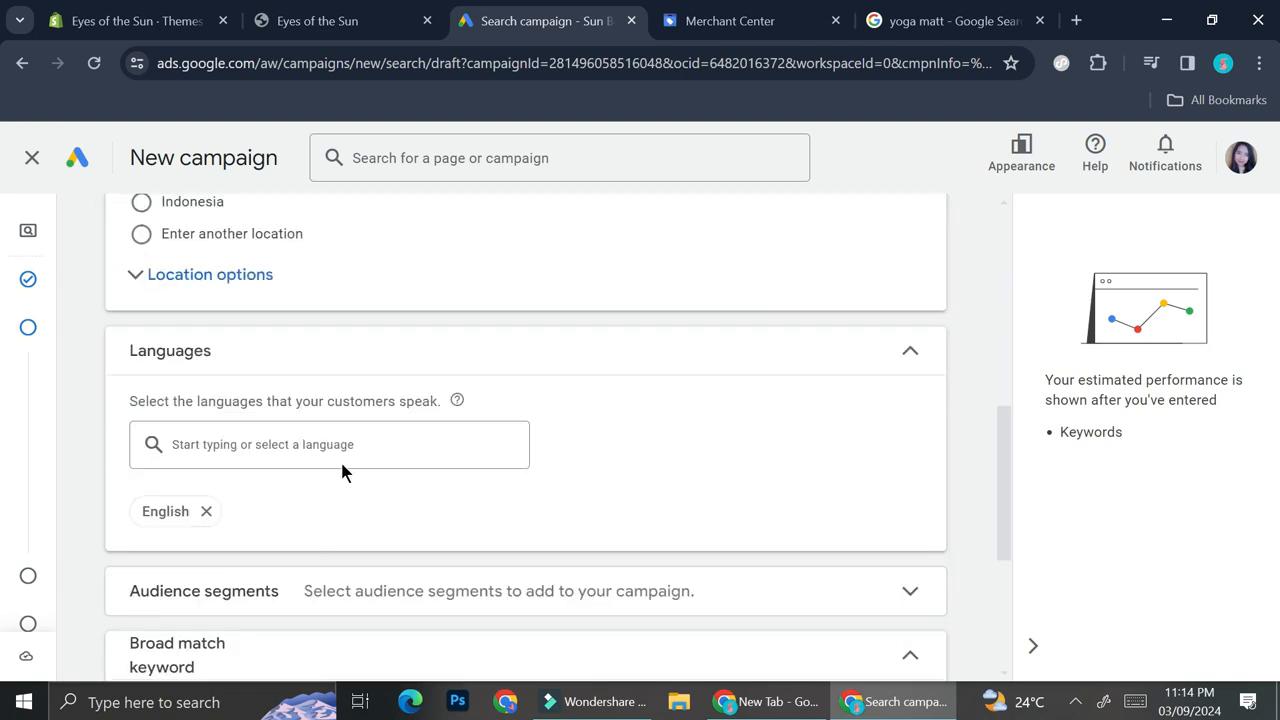
pyautogui.scroll(-2, 346, 518)
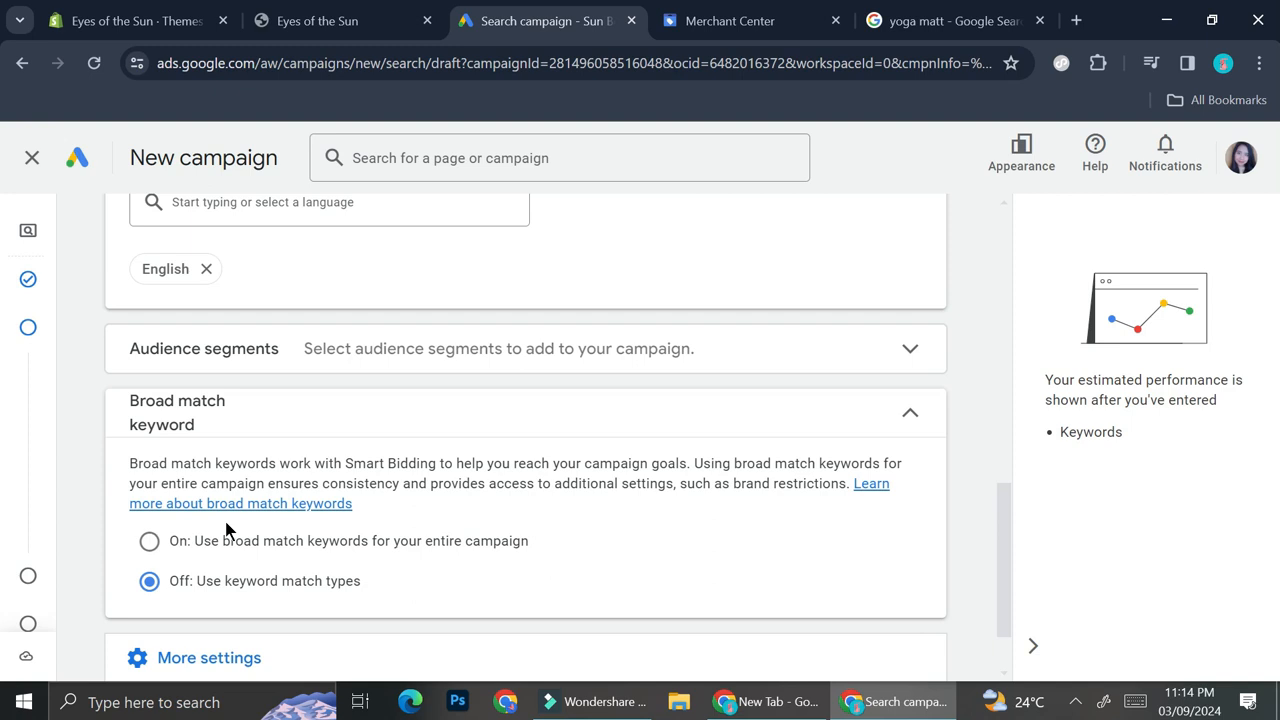
pyautogui.click(160, 540)
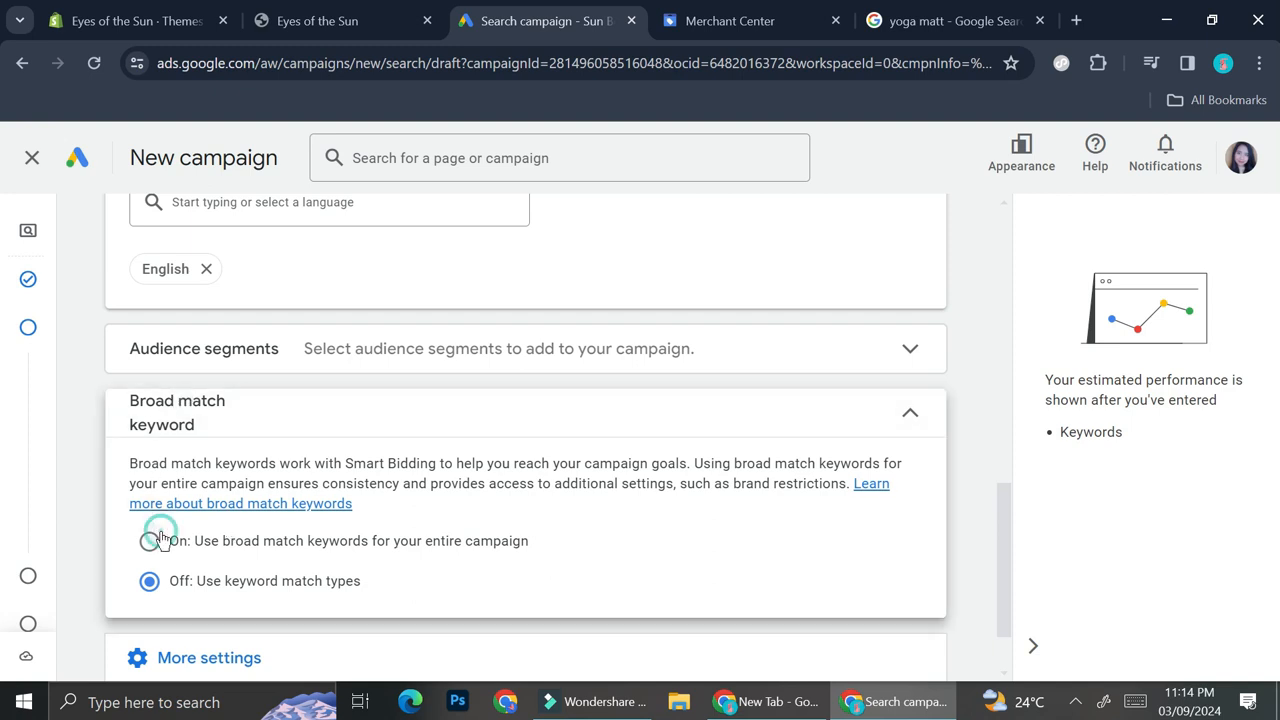
pyautogui.scroll(-1, 160, 540)
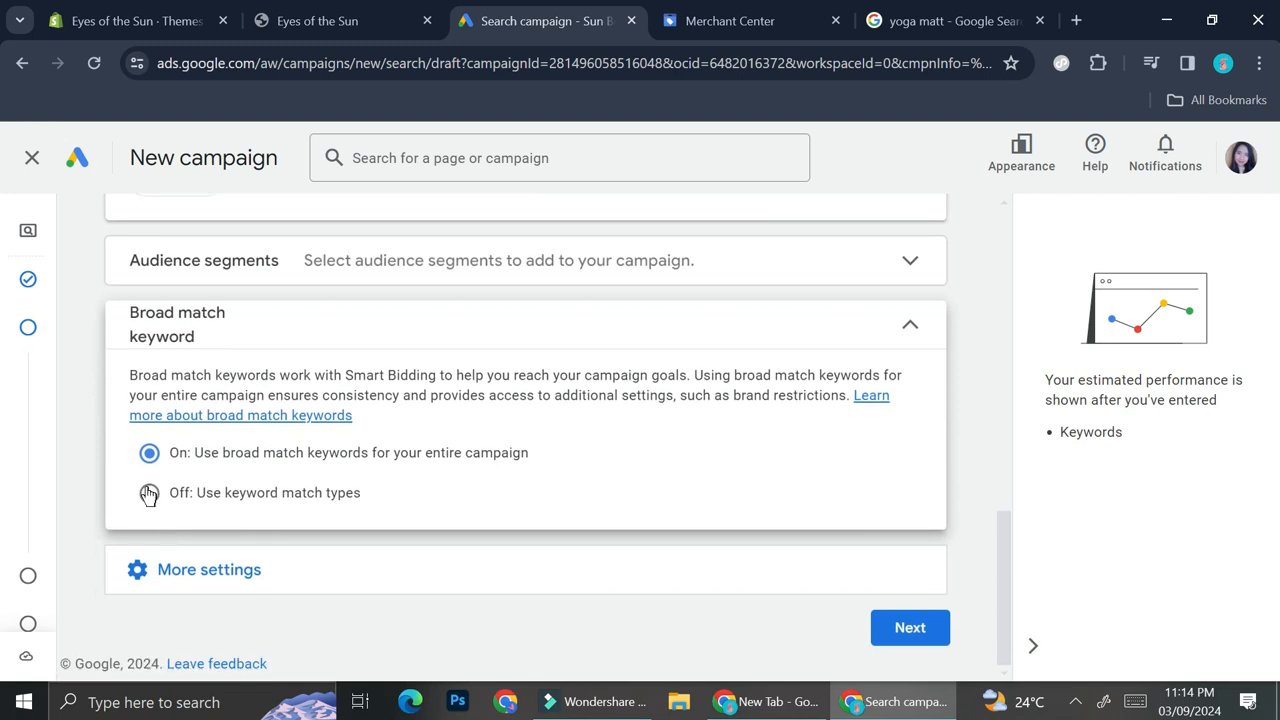
pyautogui.click(149, 492)
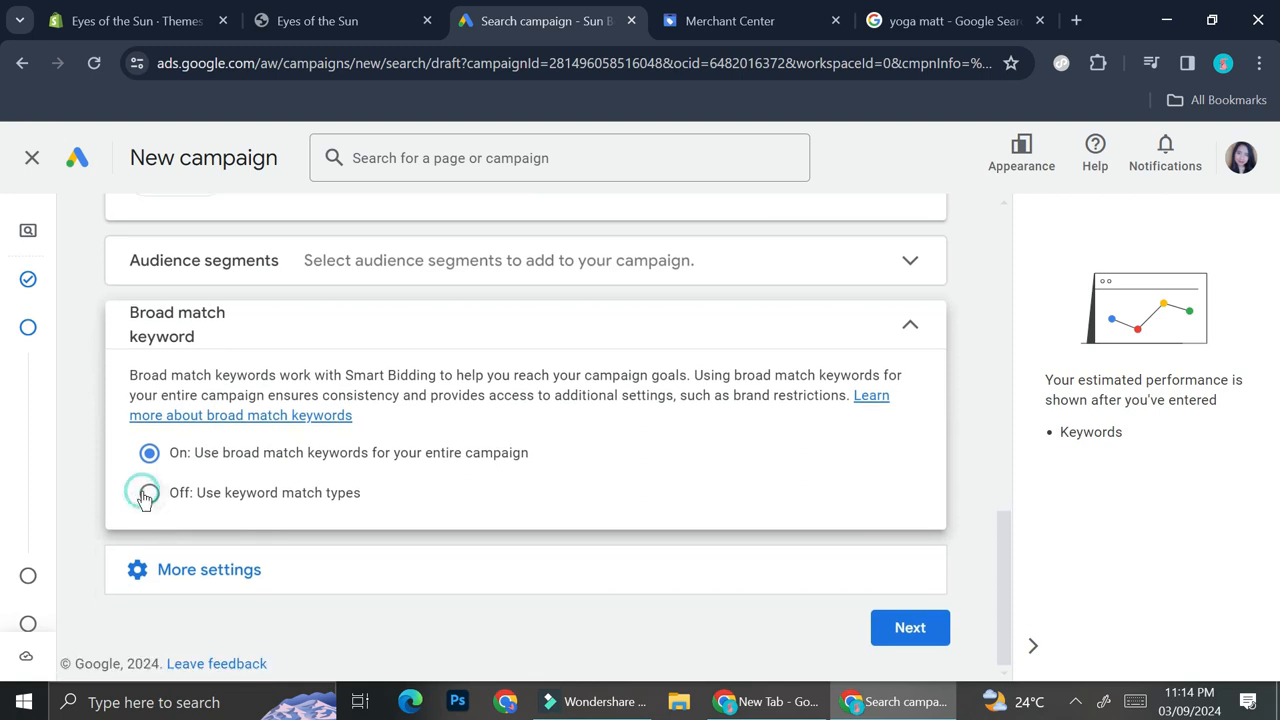
# - Expand More settings and continue to the Keywords and ads step
pyautogui.click(303, 562)
pyautogui.scroll(-2, 303, 563)
pyautogui.scroll(-1, 303, 565)
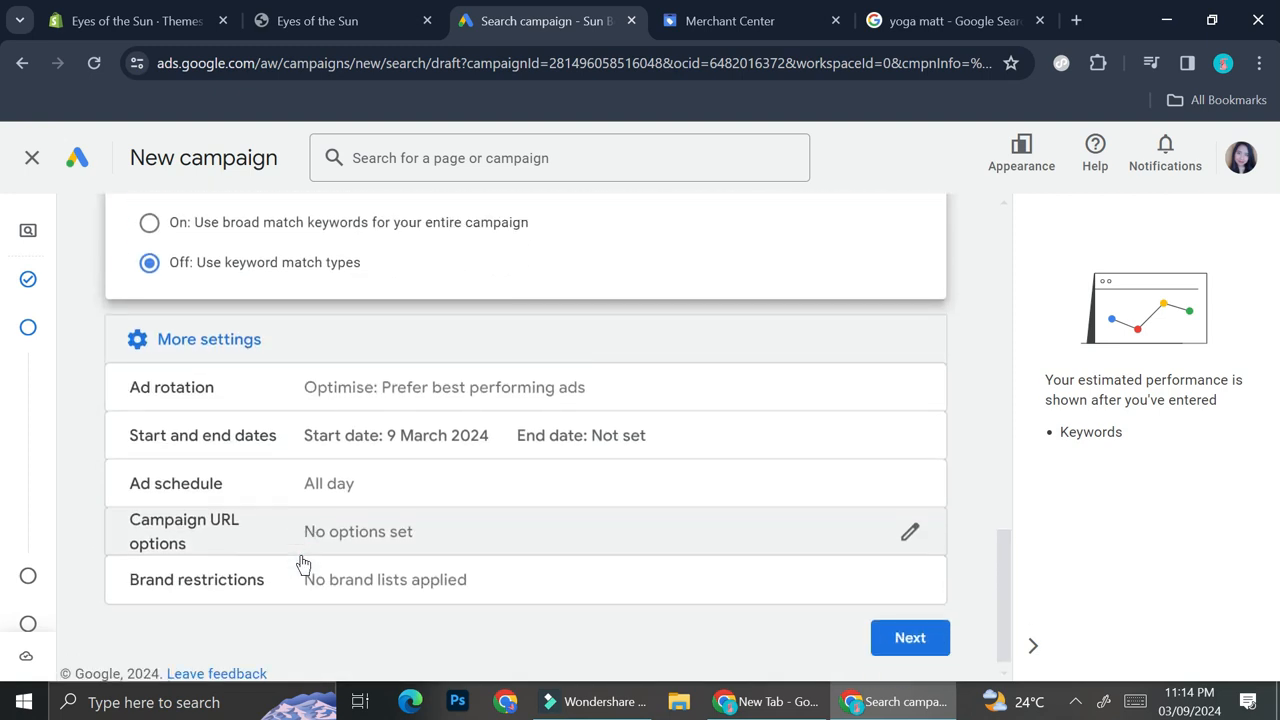
pyautogui.click(888, 636)
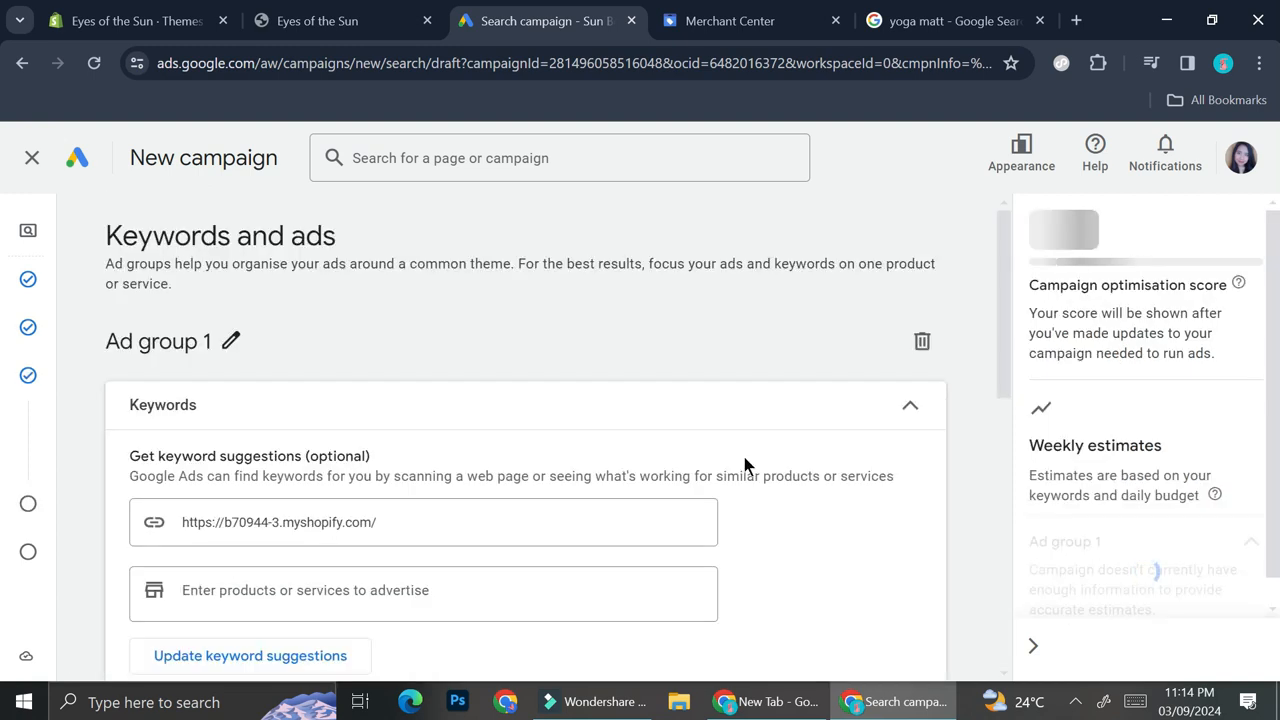
# - Review the suggested keyword list for Ad group 1
pyautogui.scroll(-2, 509, 462)
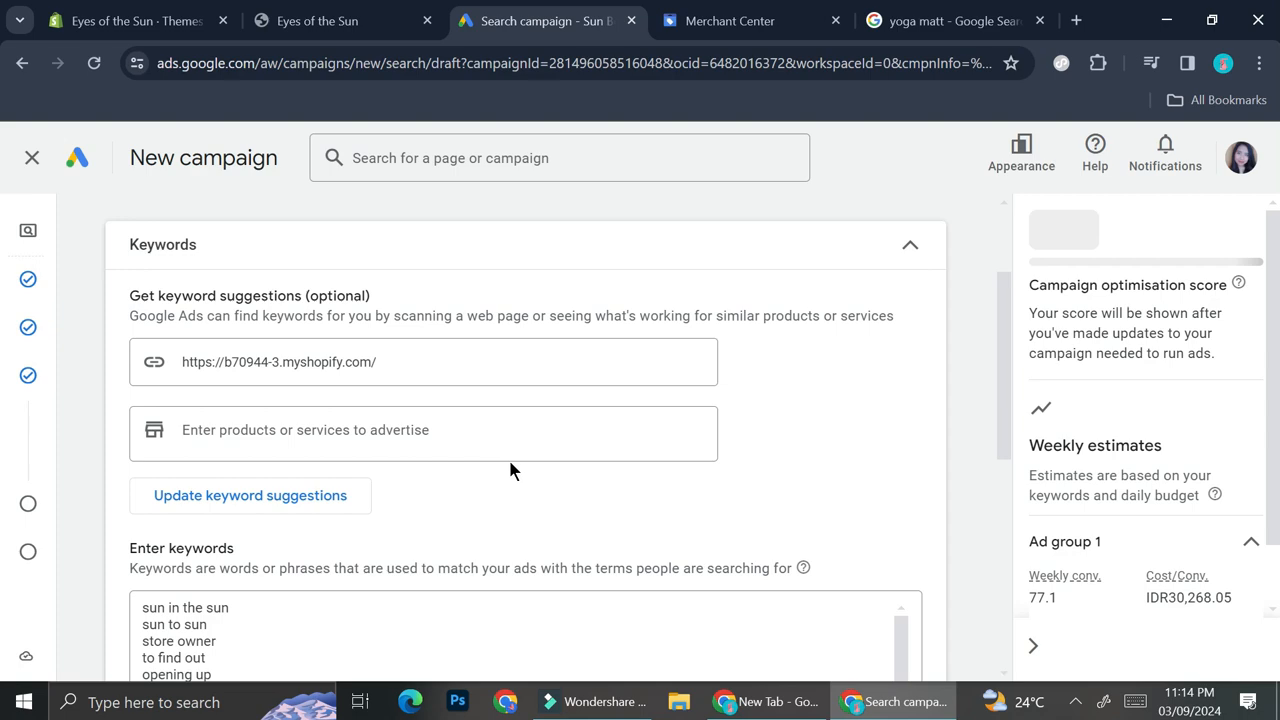
pyautogui.scroll(-2, 508, 457)
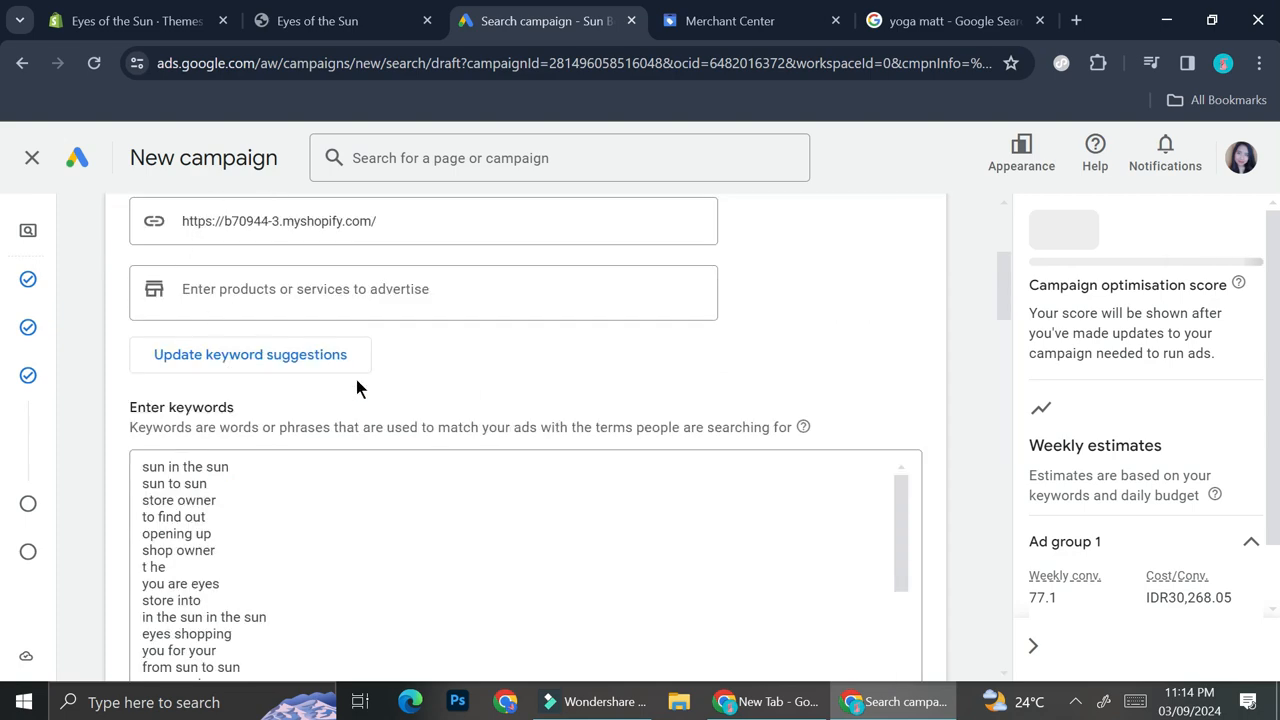
pyautogui.scroll(3, 357, 386)
pyautogui.scroll(1, 356, 386)
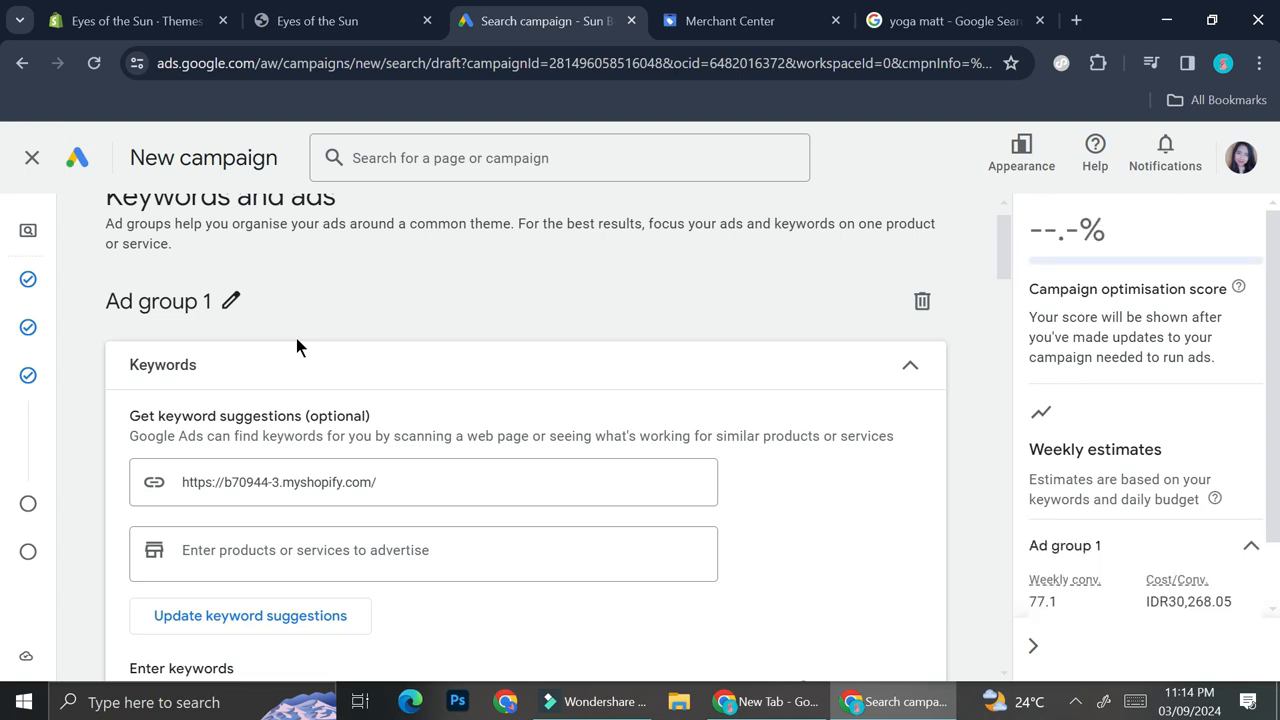
pyautogui.scroll(-1, 337, 317)
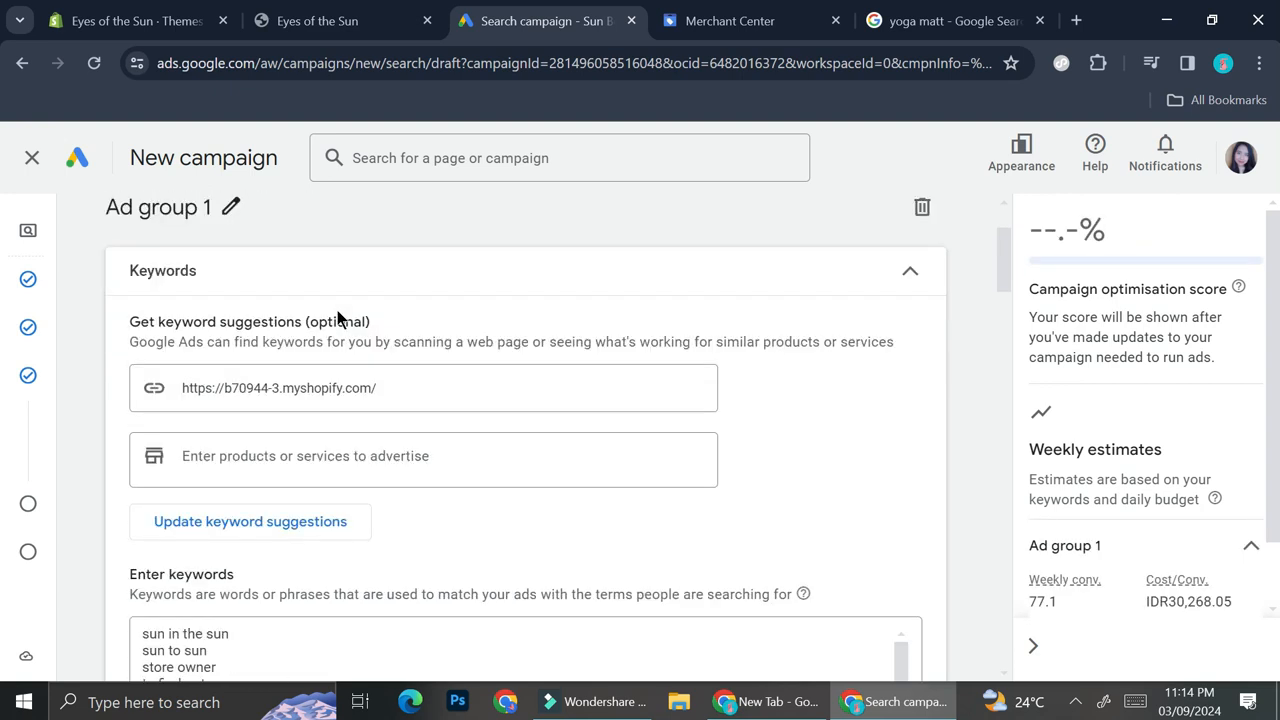
pyautogui.scroll(-1, 341, 416)
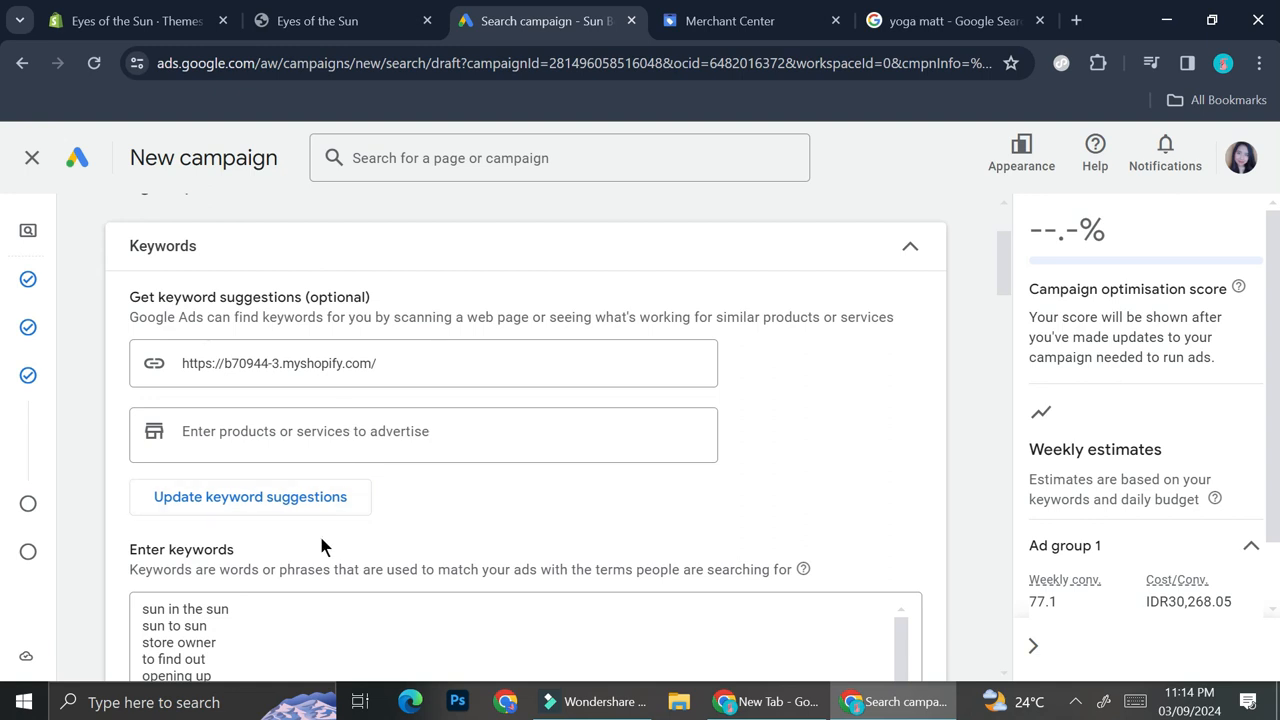
pyautogui.scroll(-1, 320, 537)
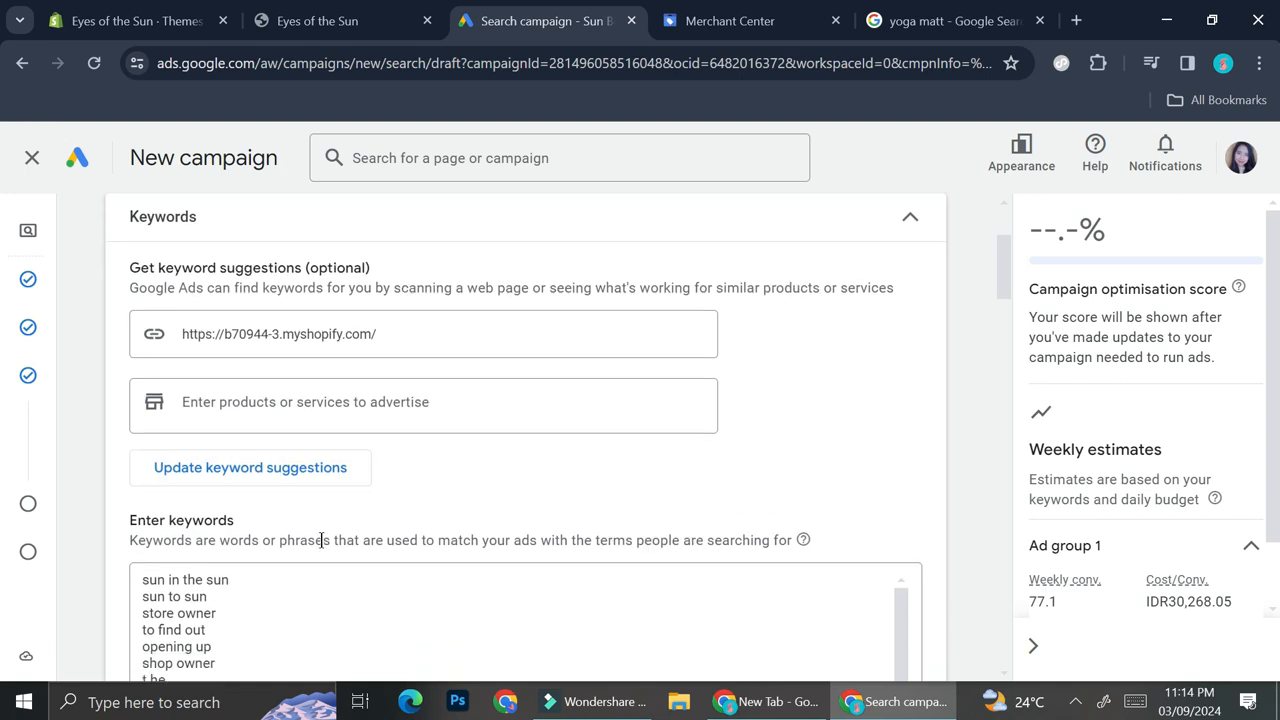
pyautogui.scroll(-1, 321, 540)
pyautogui.scroll(-2, 321, 540)
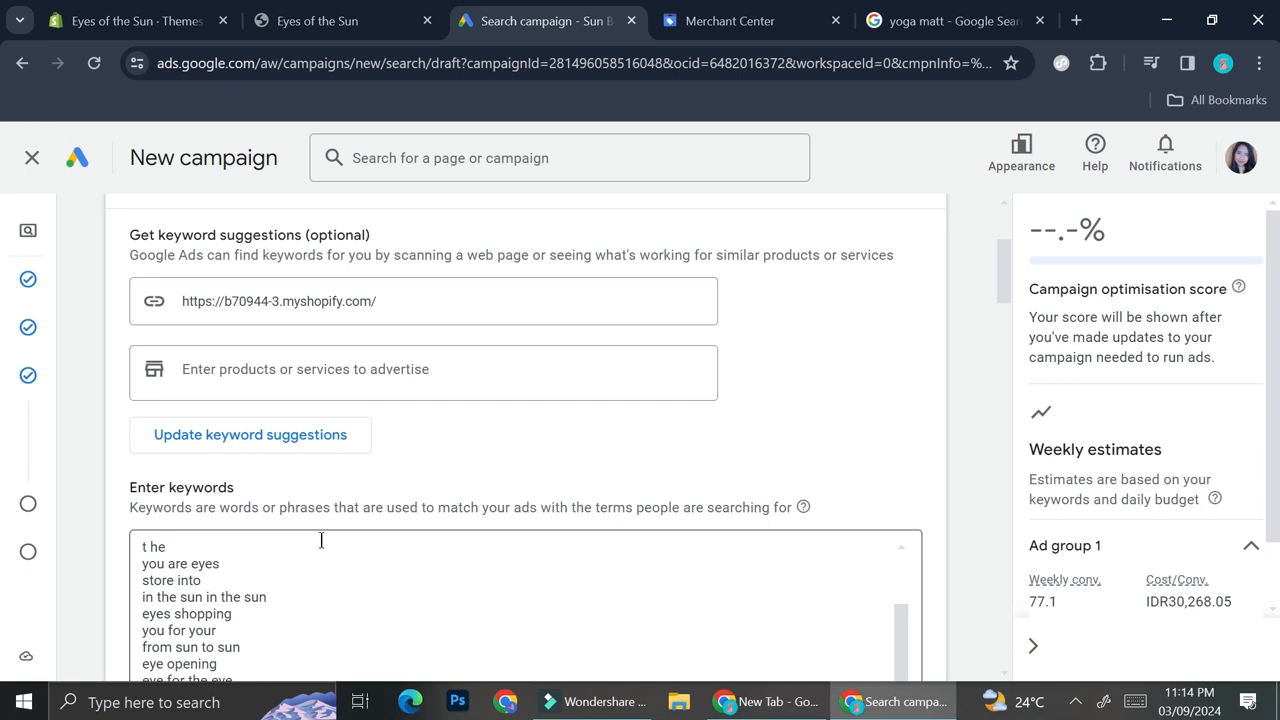
pyautogui.scroll(-3, 365, 494)
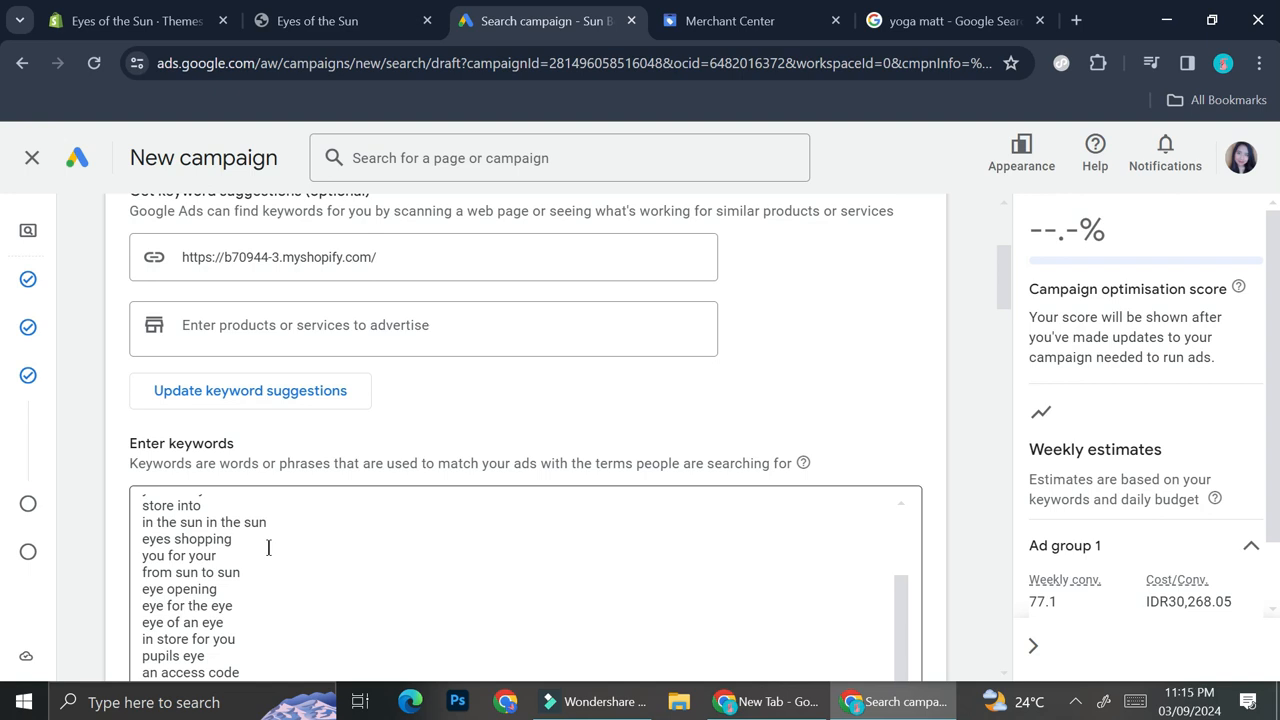
pyautogui.scroll(-3, 413, 443)
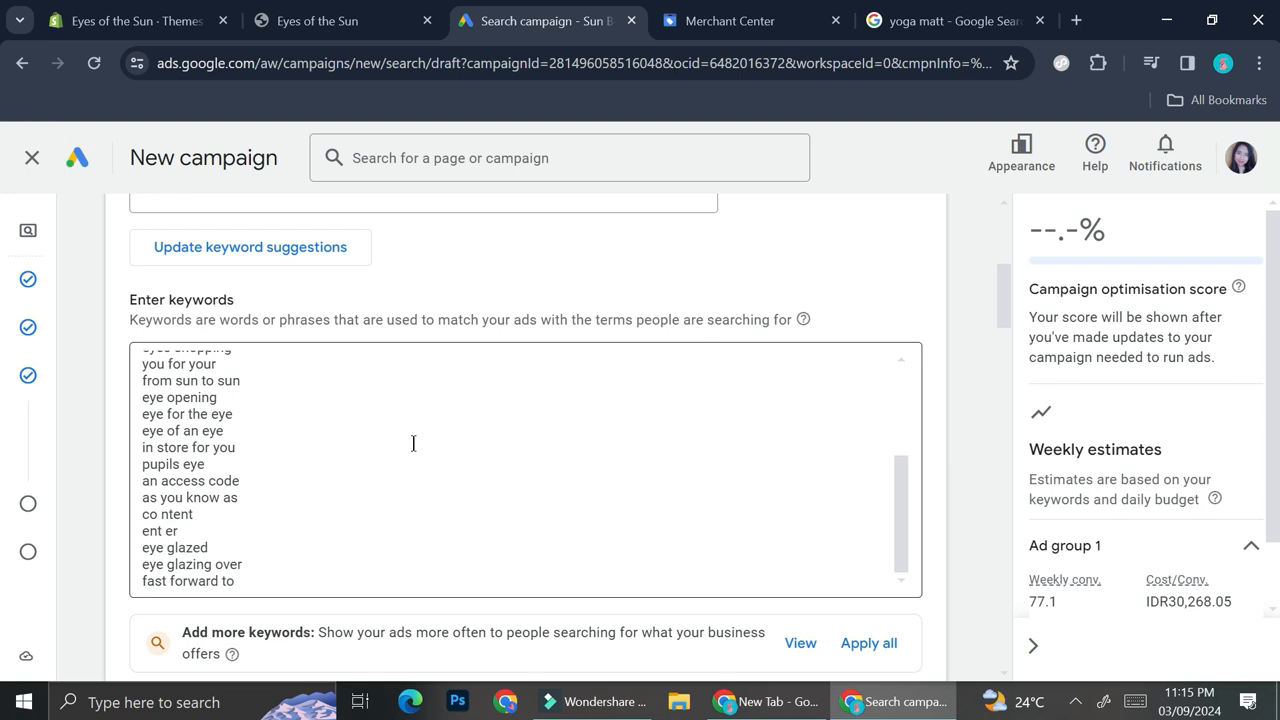
pyautogui.scroll(-2, 445, 443)
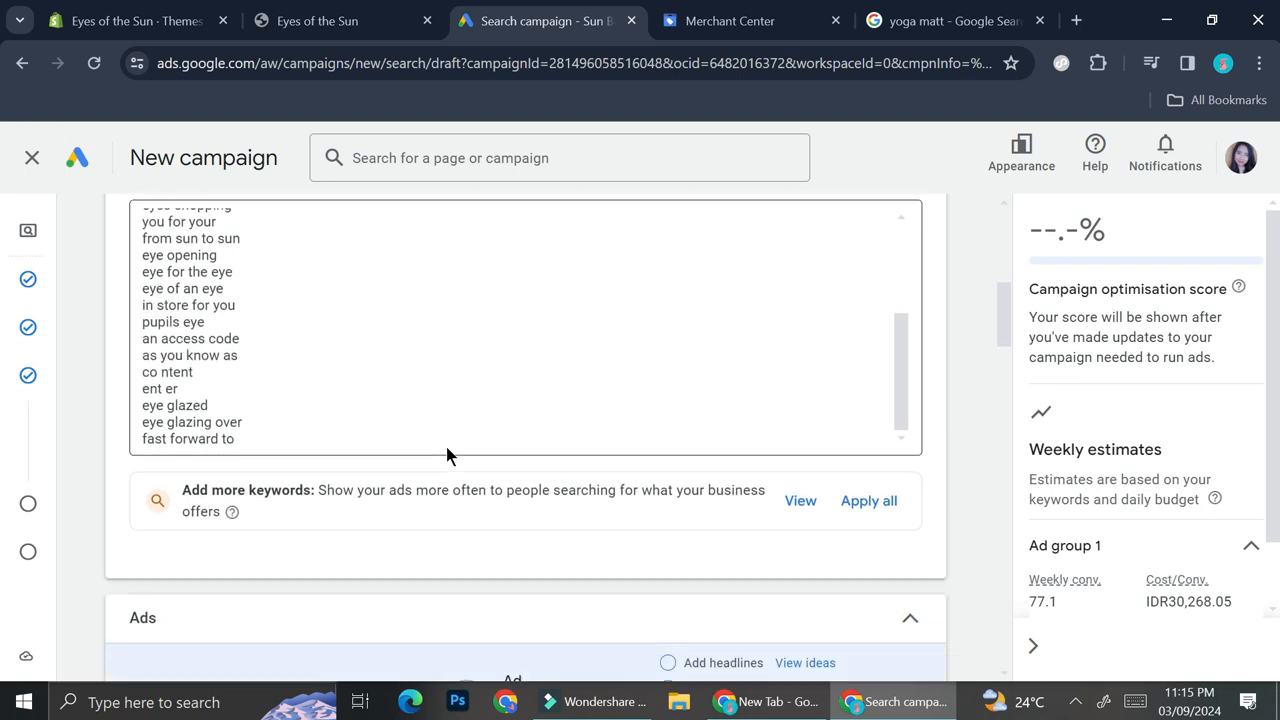
# - Examine the Ads section with its ad strength tips, final URL and preview
pyautogui.scroll(-2, 497, 541)
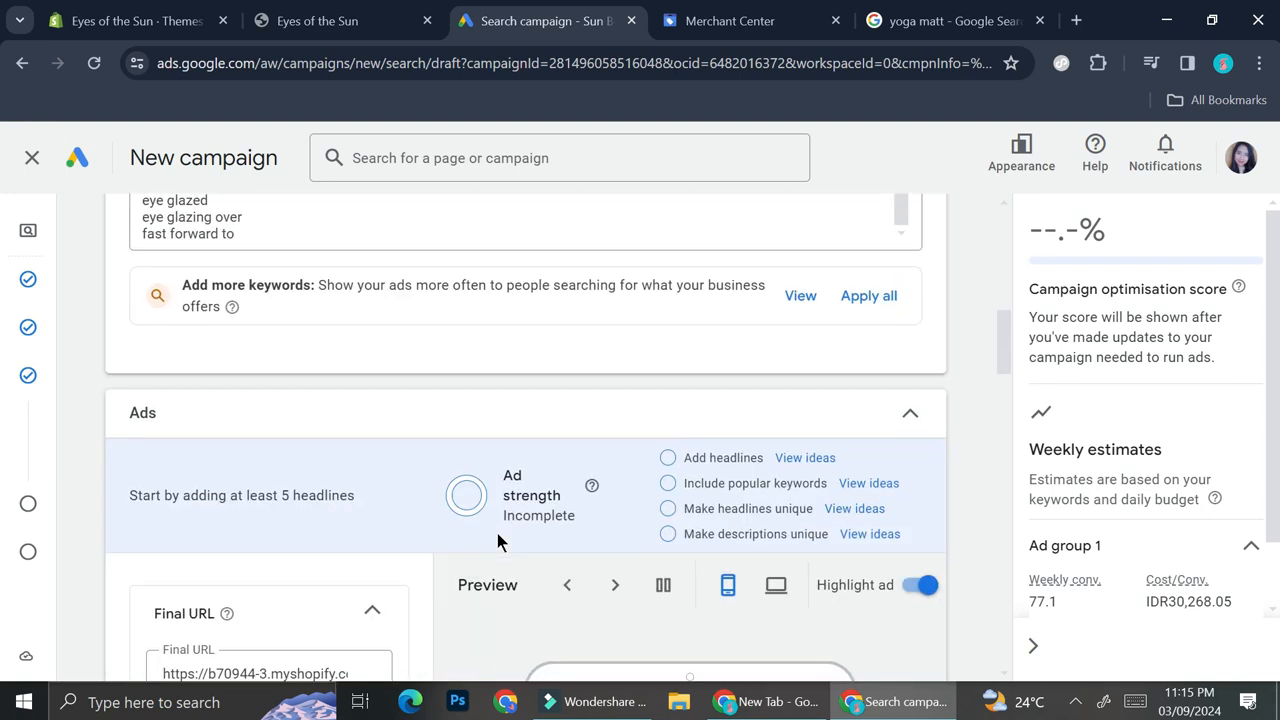
pyautogui.scroll(-1, 497, 541)
pyautogui.scroll(-1, 497, 535)
pyautogui.scroll(2, 497, 535)
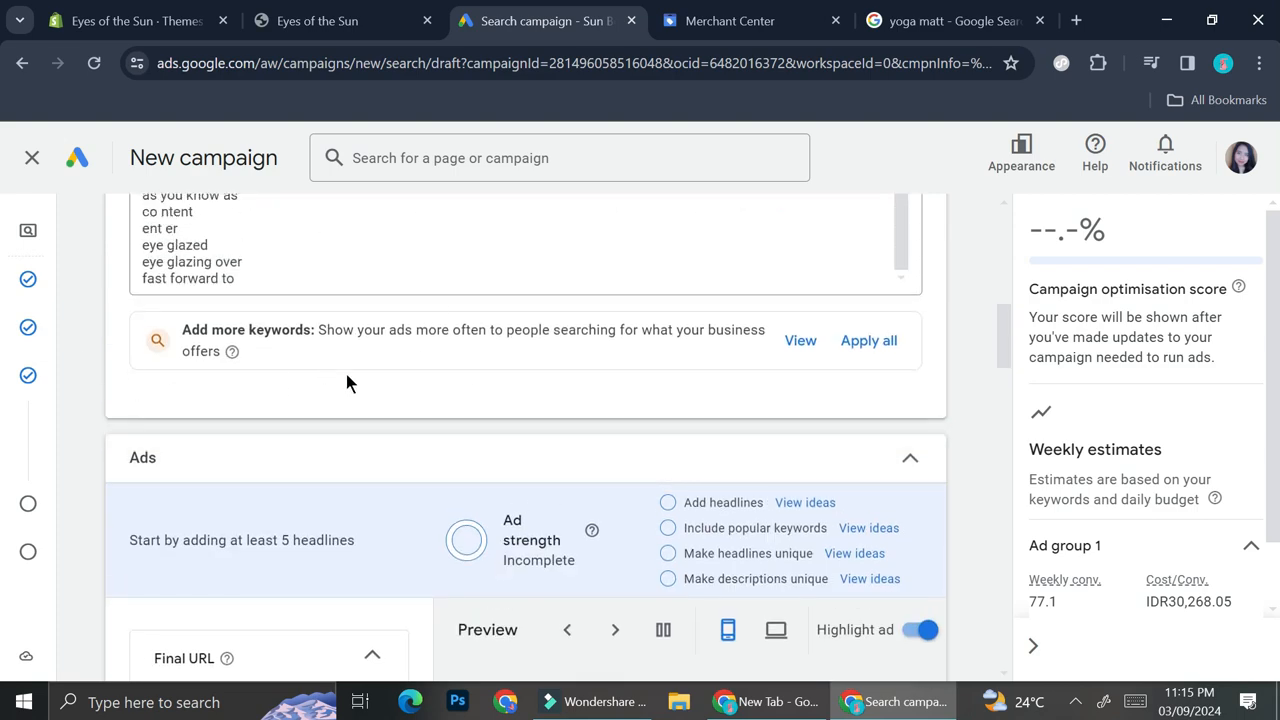
pyautogui.scroll(-2, 345, 372)
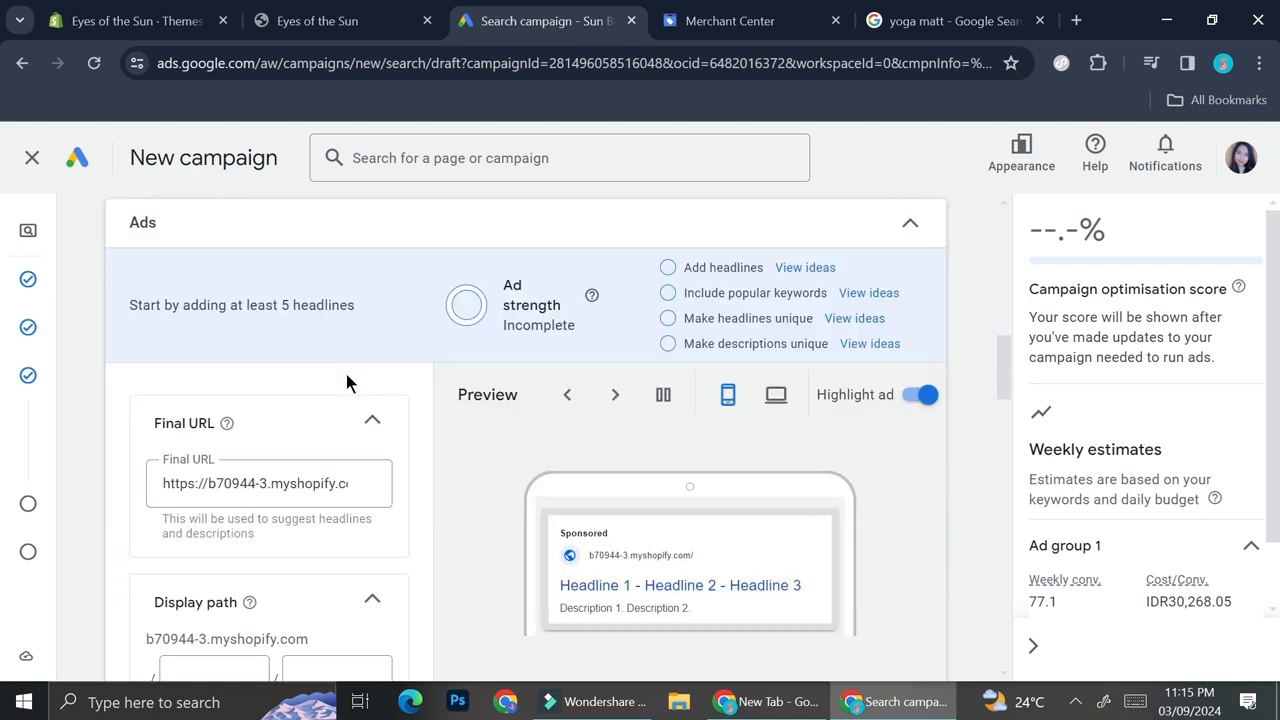
pyautogui.scroll(2, 399, 328)
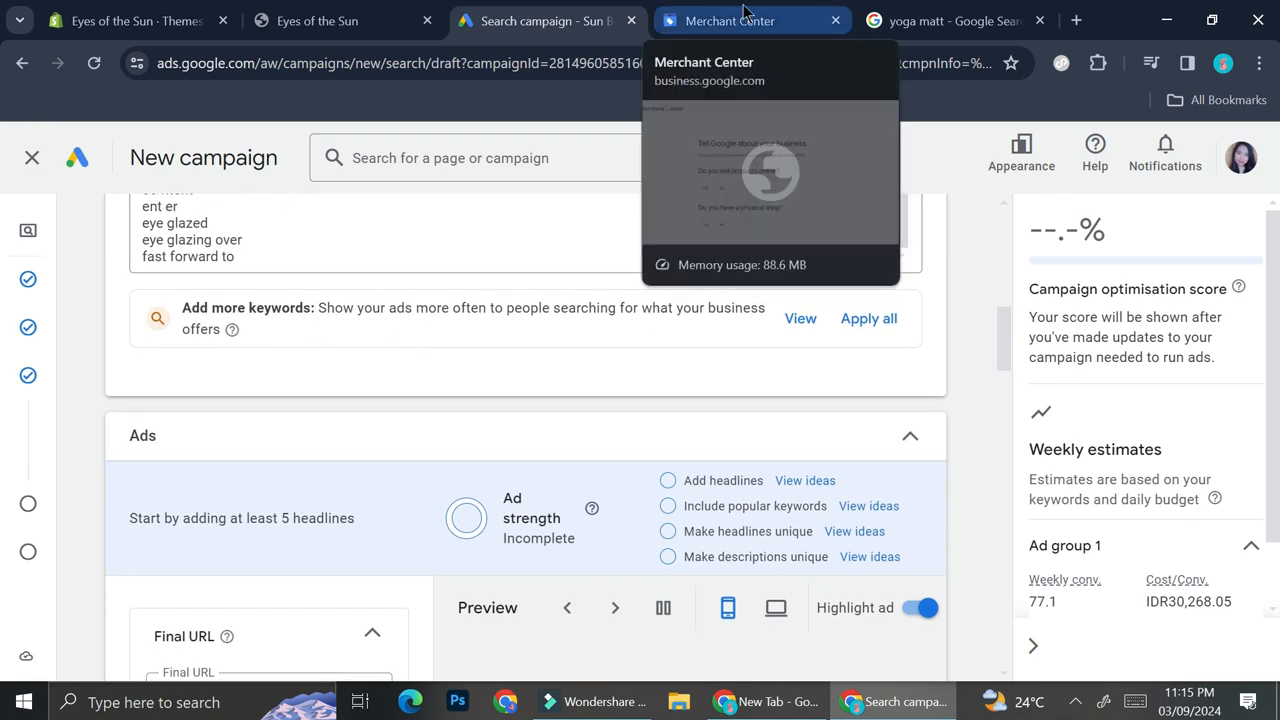
pyautogui.scroll(-2, 485, 319)
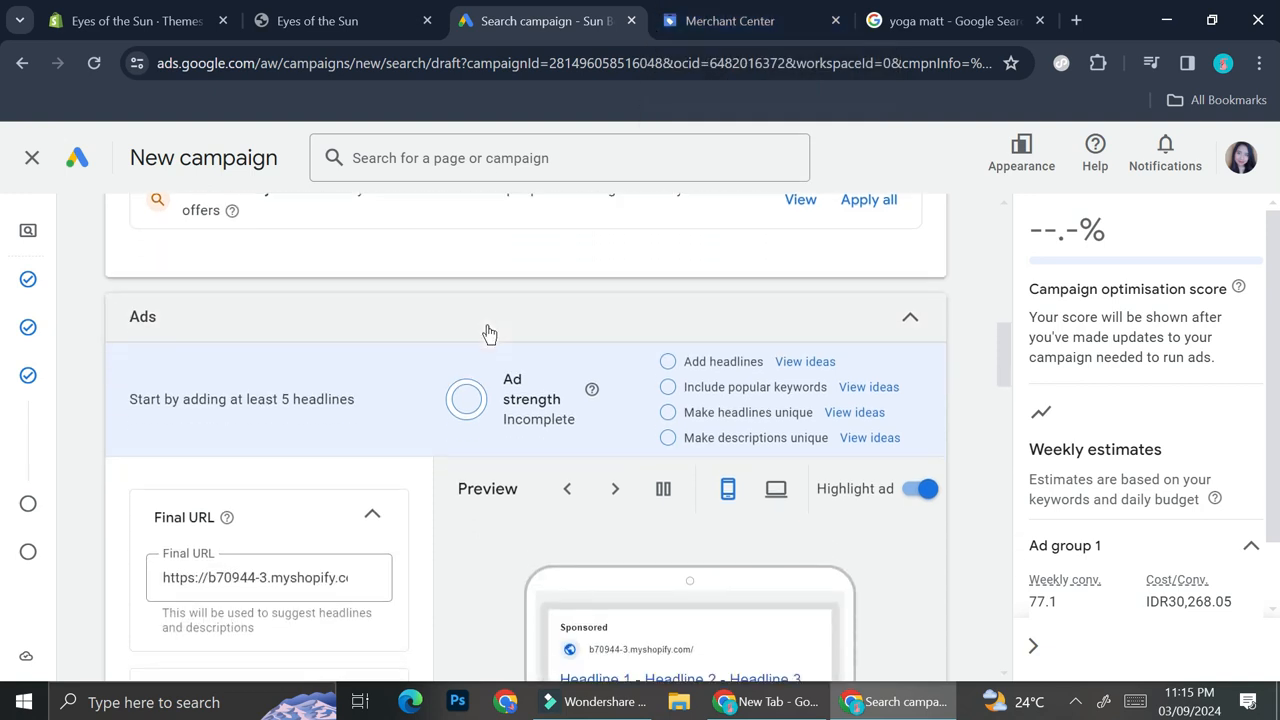
pyautogui.scroll(1, 489, 333)
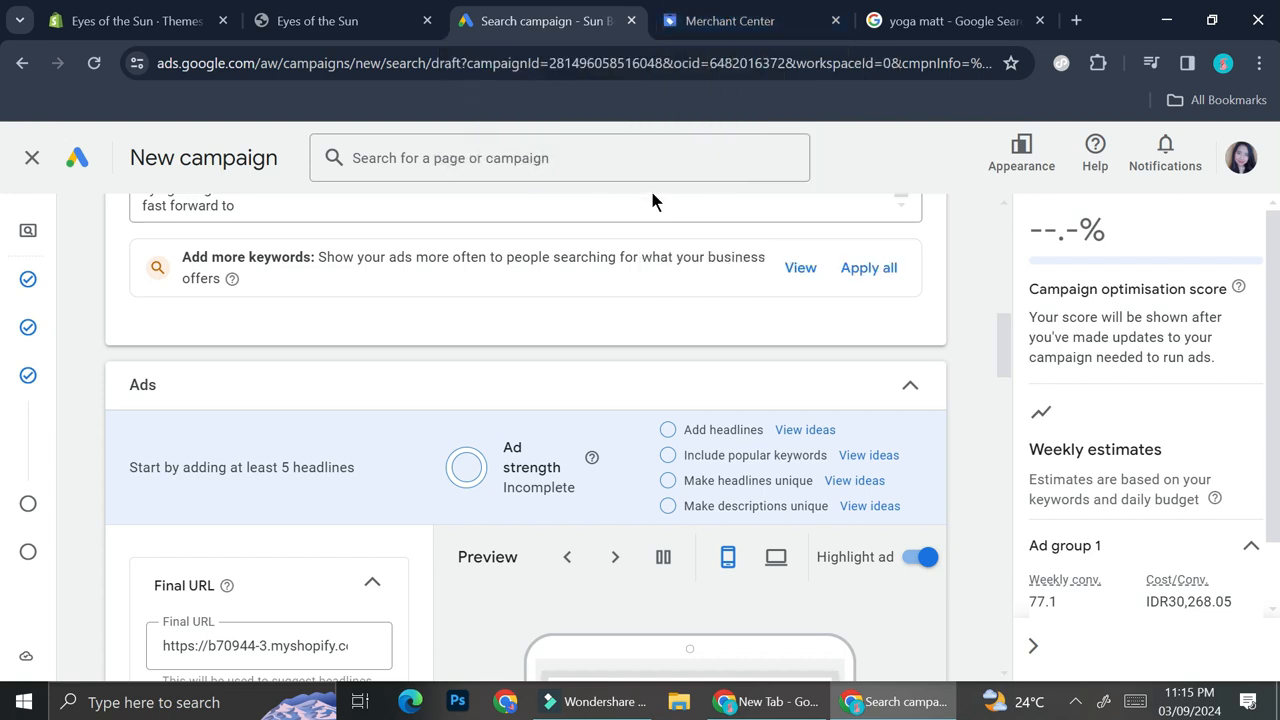
# - Switch to the Merchant Center tab and answer Yes to selling products online
pyautogui.click(741, 12)
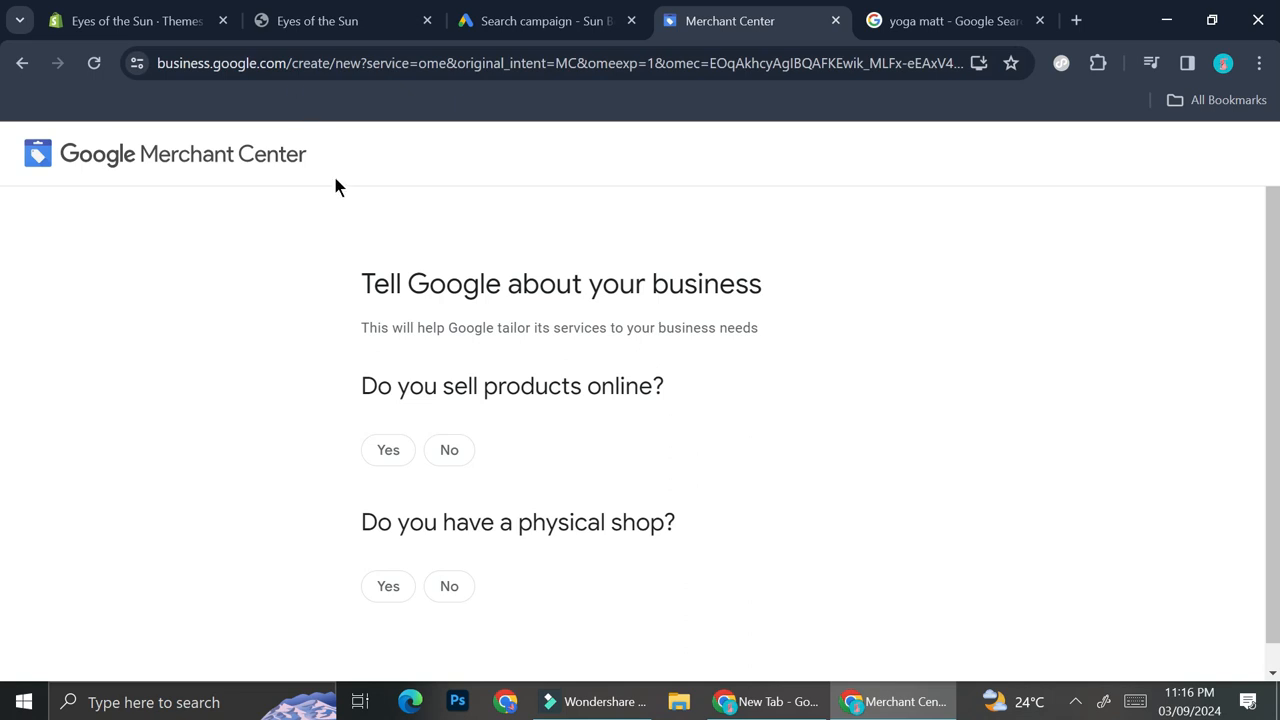
pyautogui.scroll(-1, 470, 236)
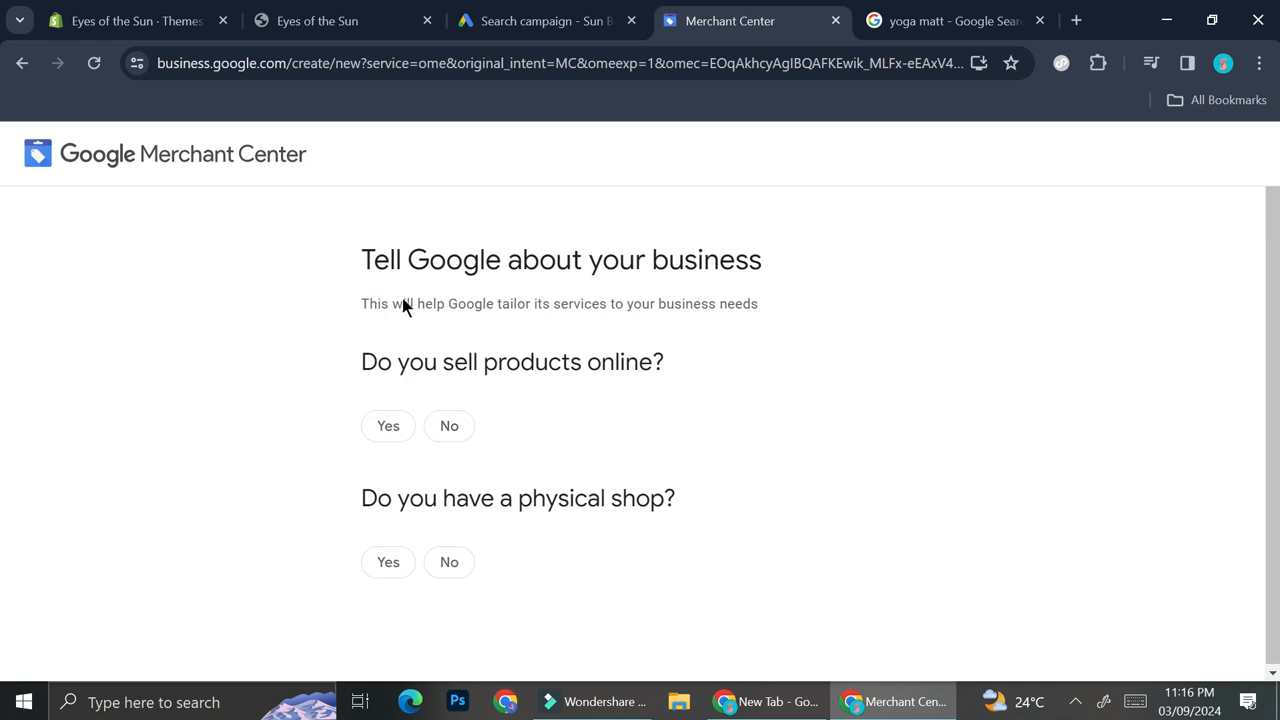
pyautogui.click(388, 426)
pyautogui.scroll(-2, 601, 466)
# - Paste the store address as the shop's website and answer No to having a physical shop
pyautogui.click(517, 373)
pyautogui.write('https://b70944-3.myshopify.com/')
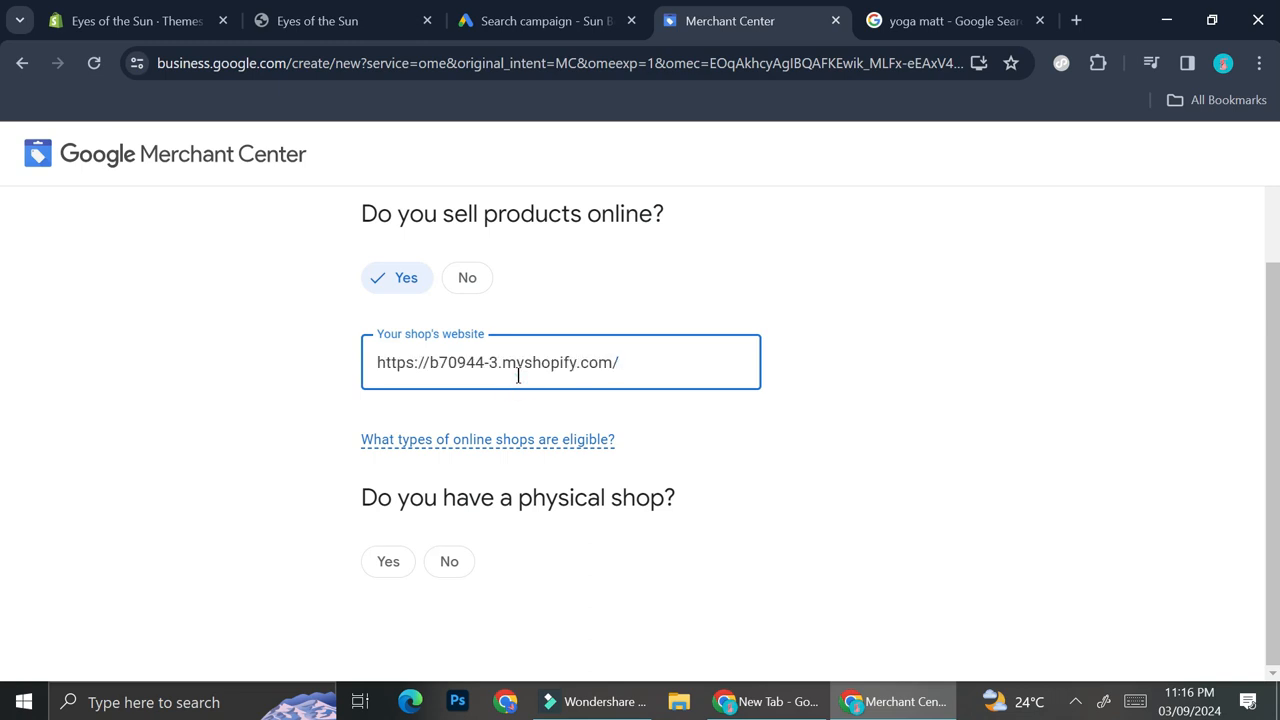
pyautogui.click(464, 563)
# - Remove the trailing slash from the shop's website address and continue
pyautogui.click(680, 364)
pyautogui.press('BackSpace')
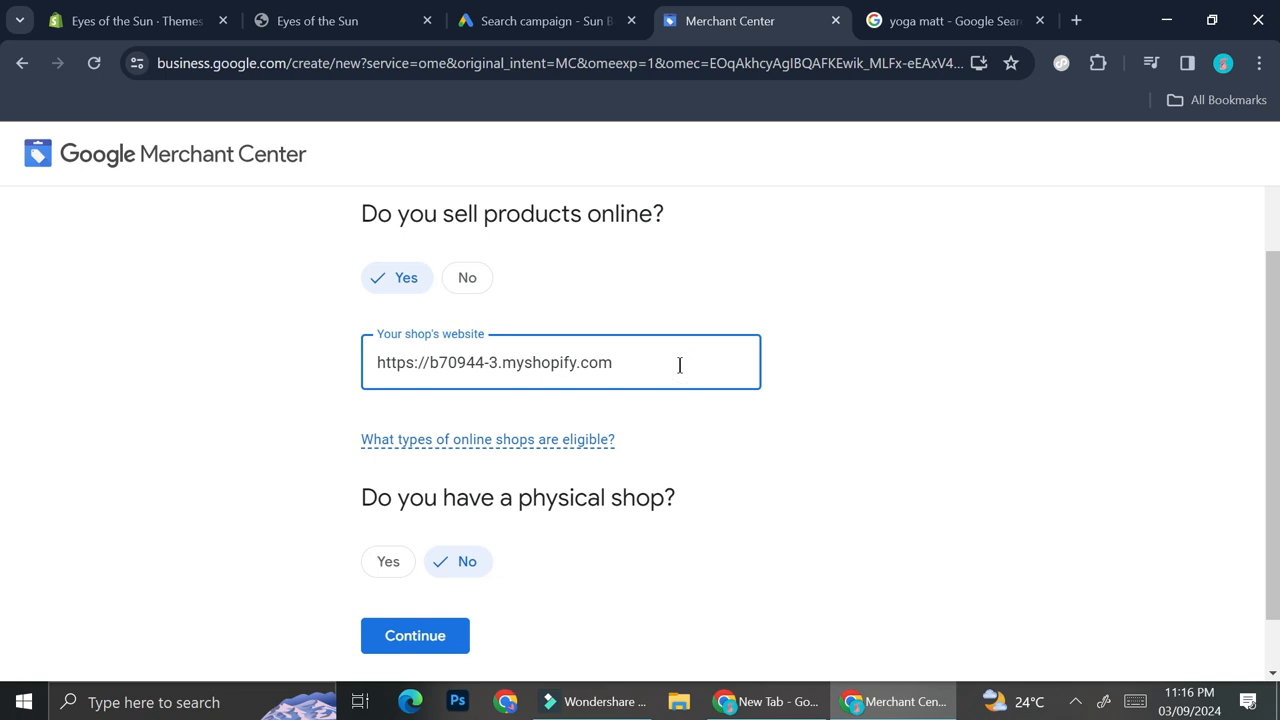
pyautogui.click(391, 635)
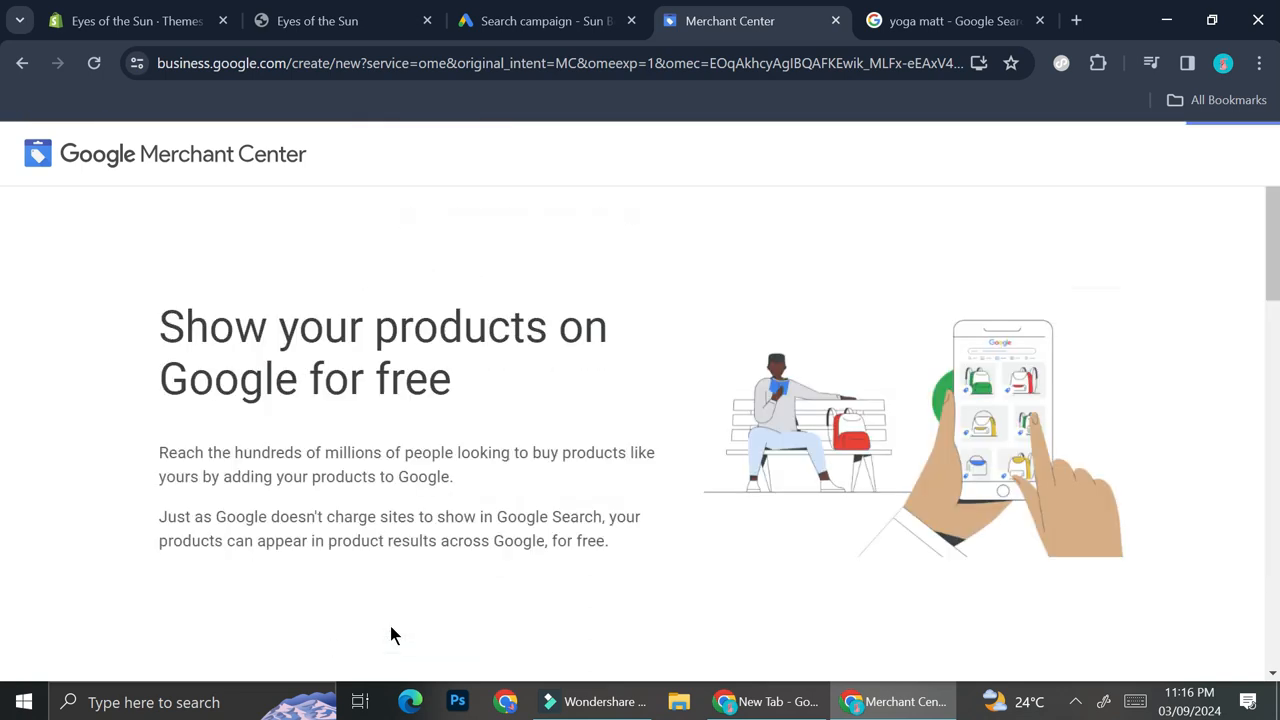
# - Read through the Merchant Center introduction page on showing products on Google
pyautogui.scroll(-2, 391, 635)
pyautogui.scroll(1, 391, 630)
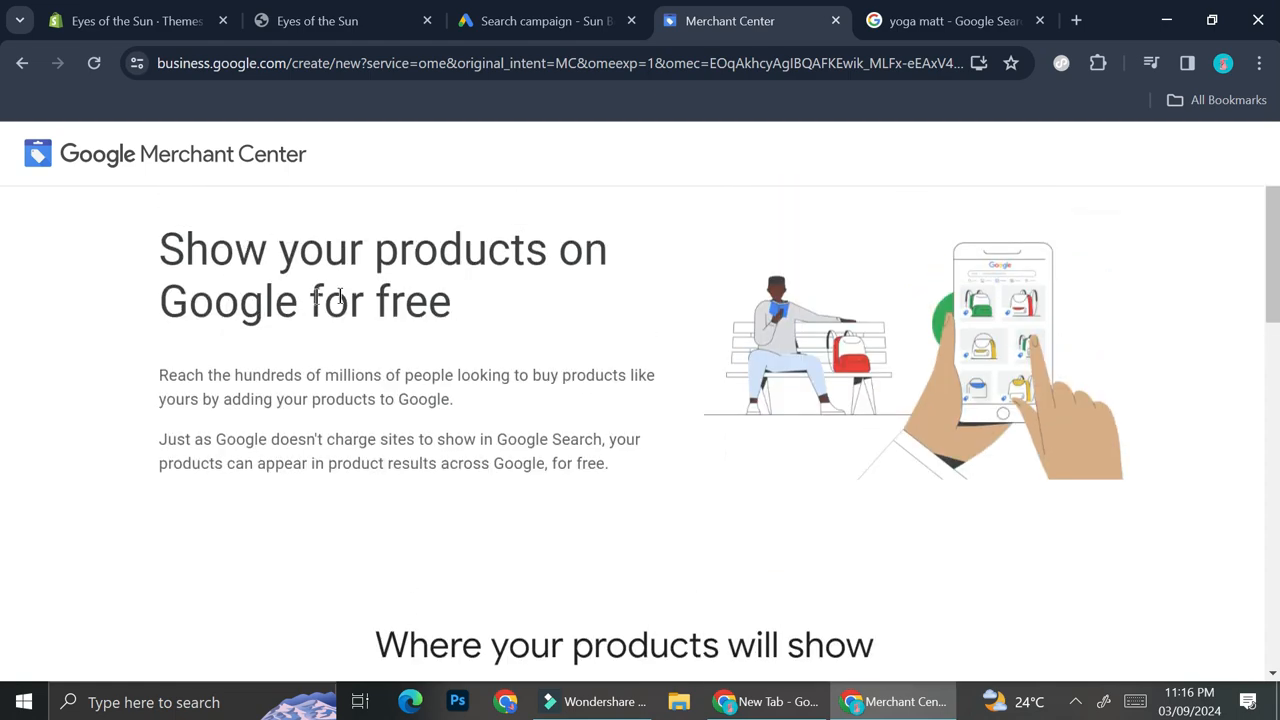
pyautogui.scroll(-3, 345, 365)
pyautogui.scroll(-2, 470, 410)
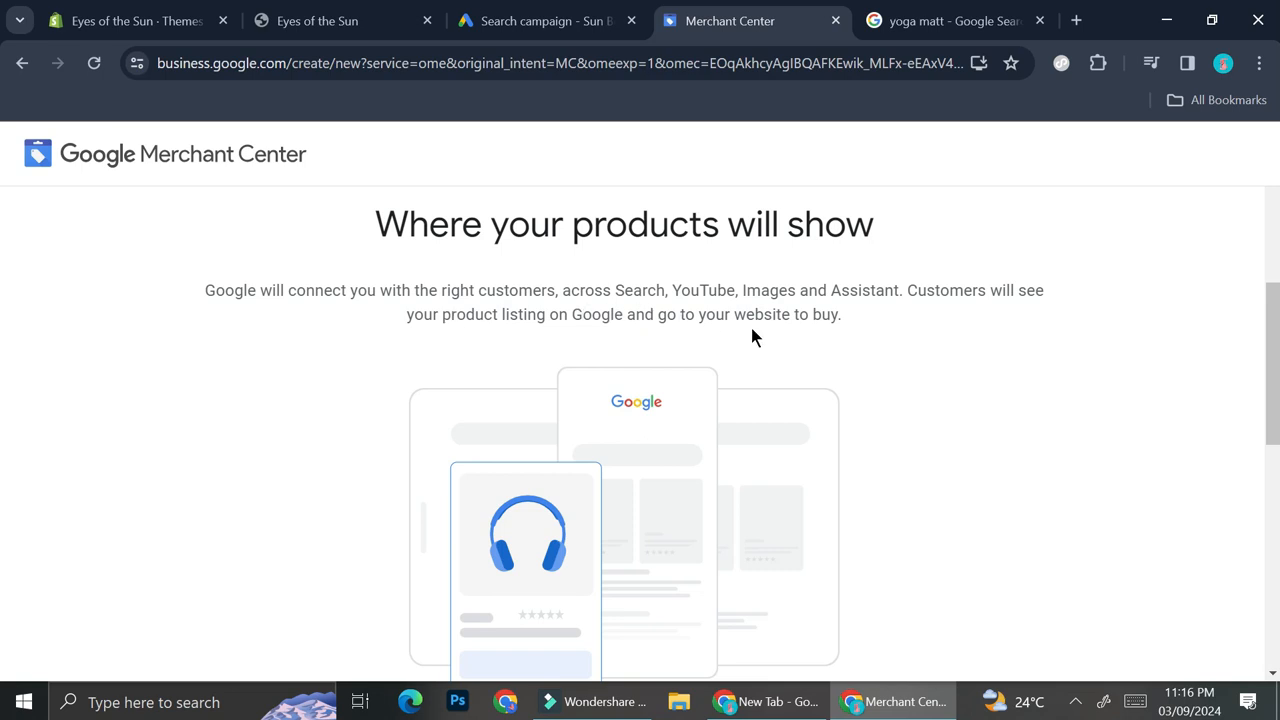
pyautogui.scroll(-1, 752, 336)
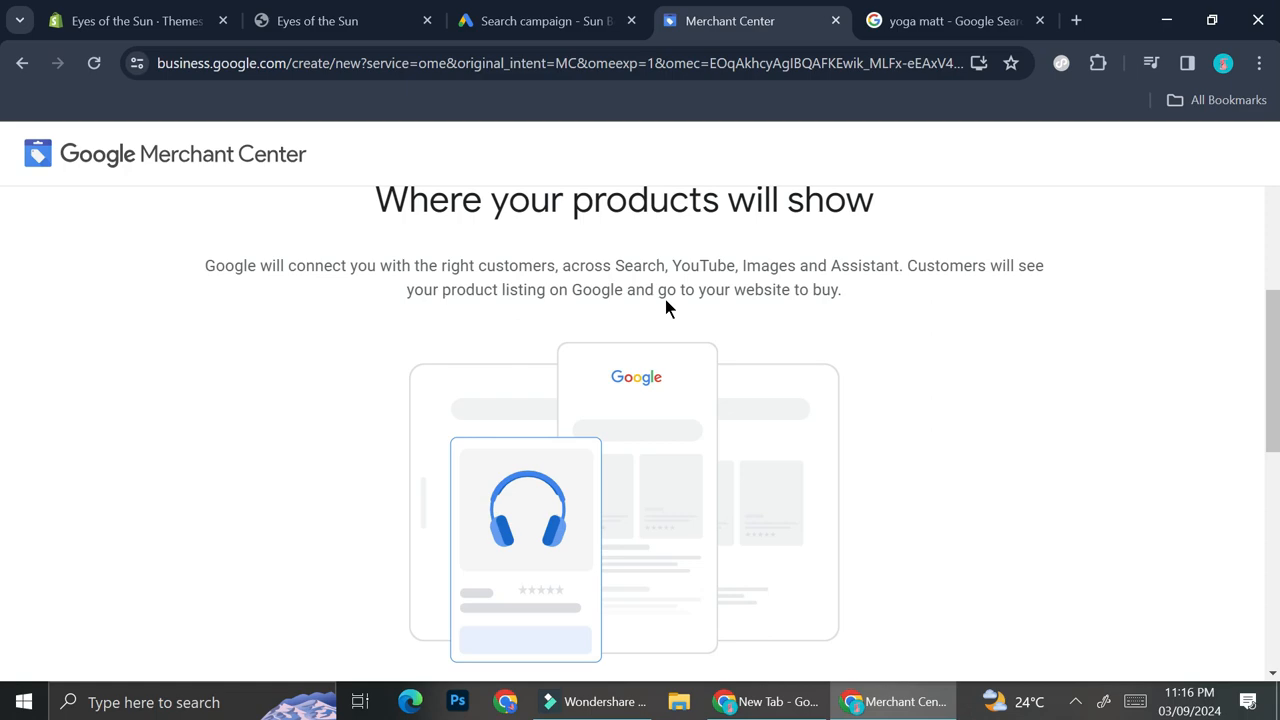
# - Switch to the yoga matt search tab and browse the shopping and image results
pyautogui.click(927, 14)
pyautogui.scroll(-5, 500, 463)
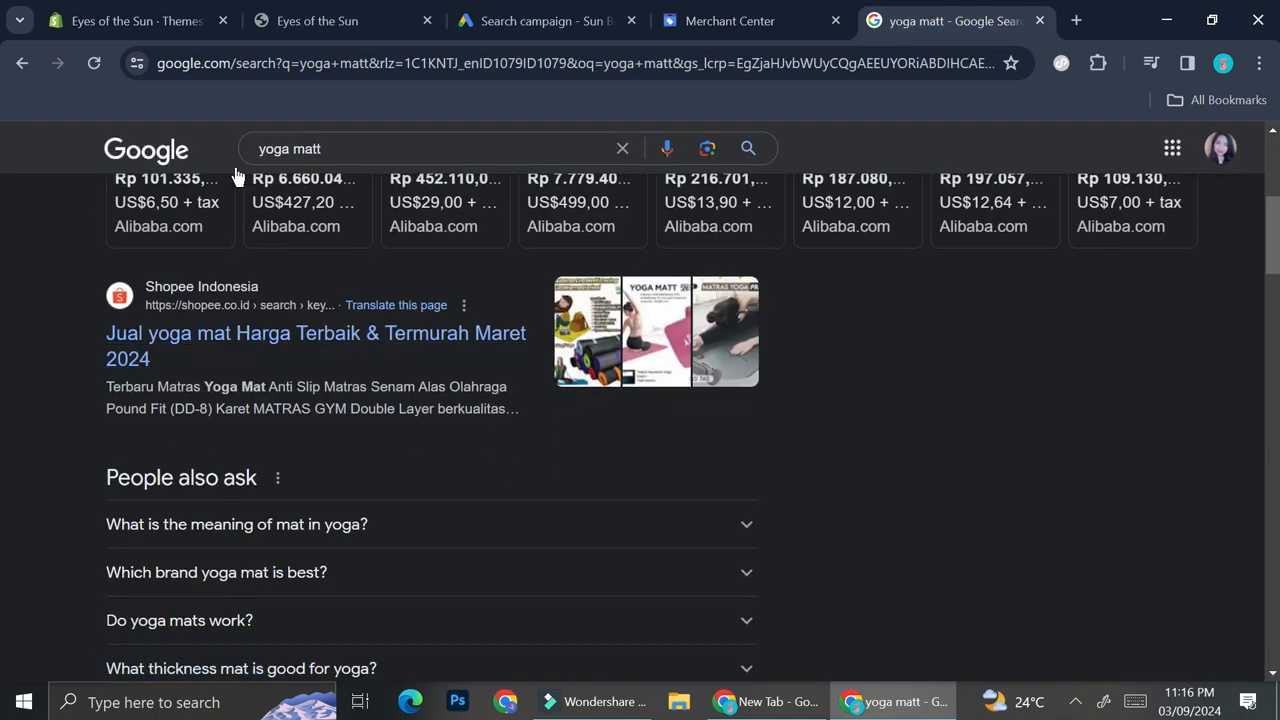
pyautogui.scroll(-6, 426, 377)
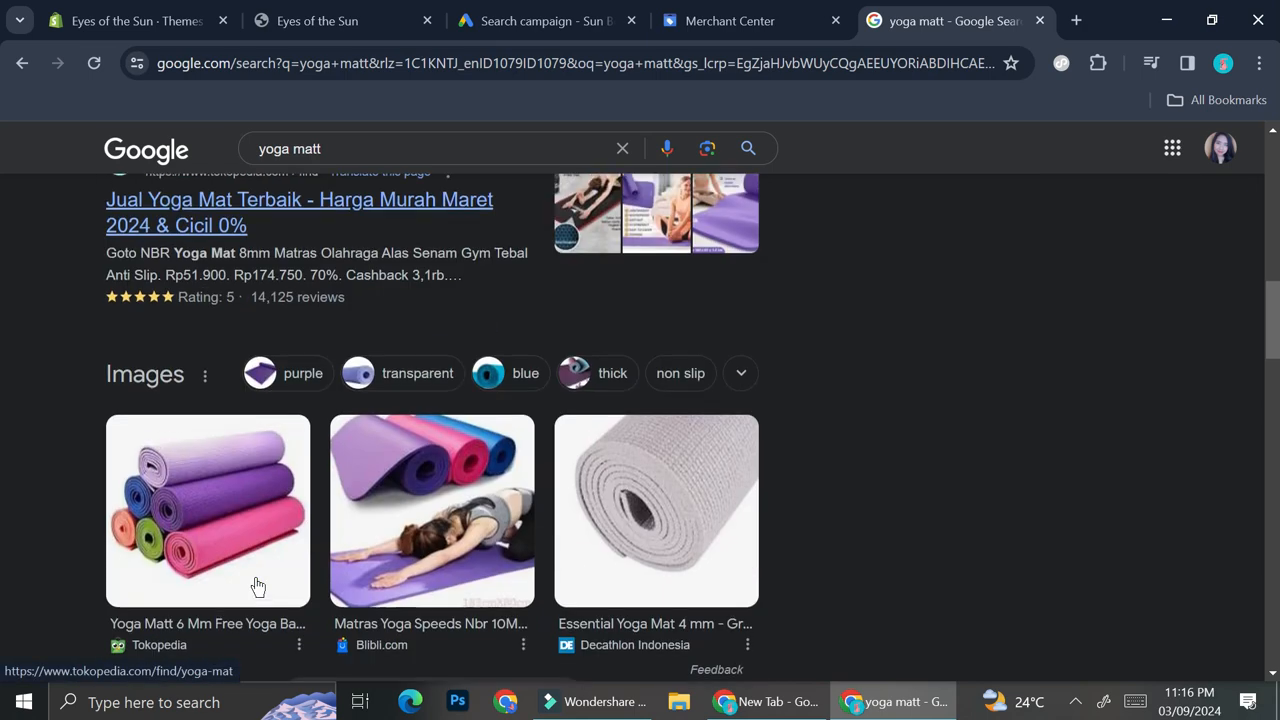
pyautogui.scroll(-4, 257, 586)
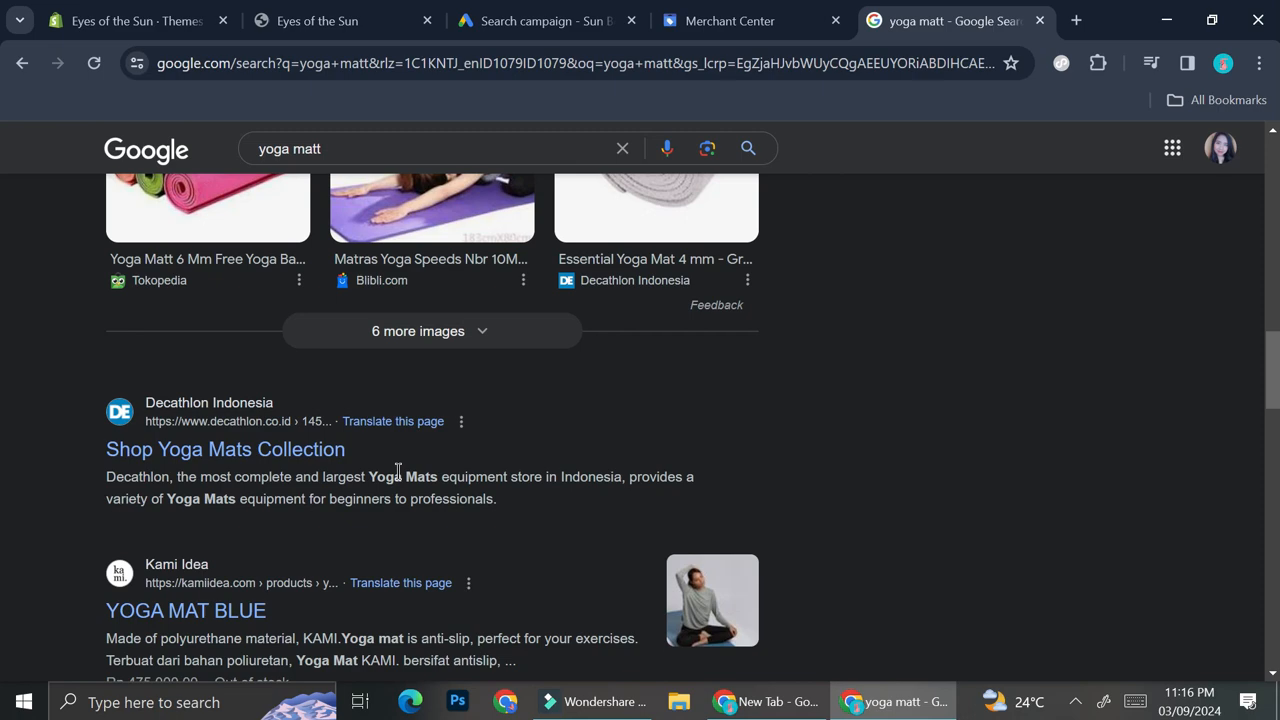
# - Continue the Merchant Center setup and enter Eyes of the Sun as the business name
pyautogui.scroll(10, 398, 471)
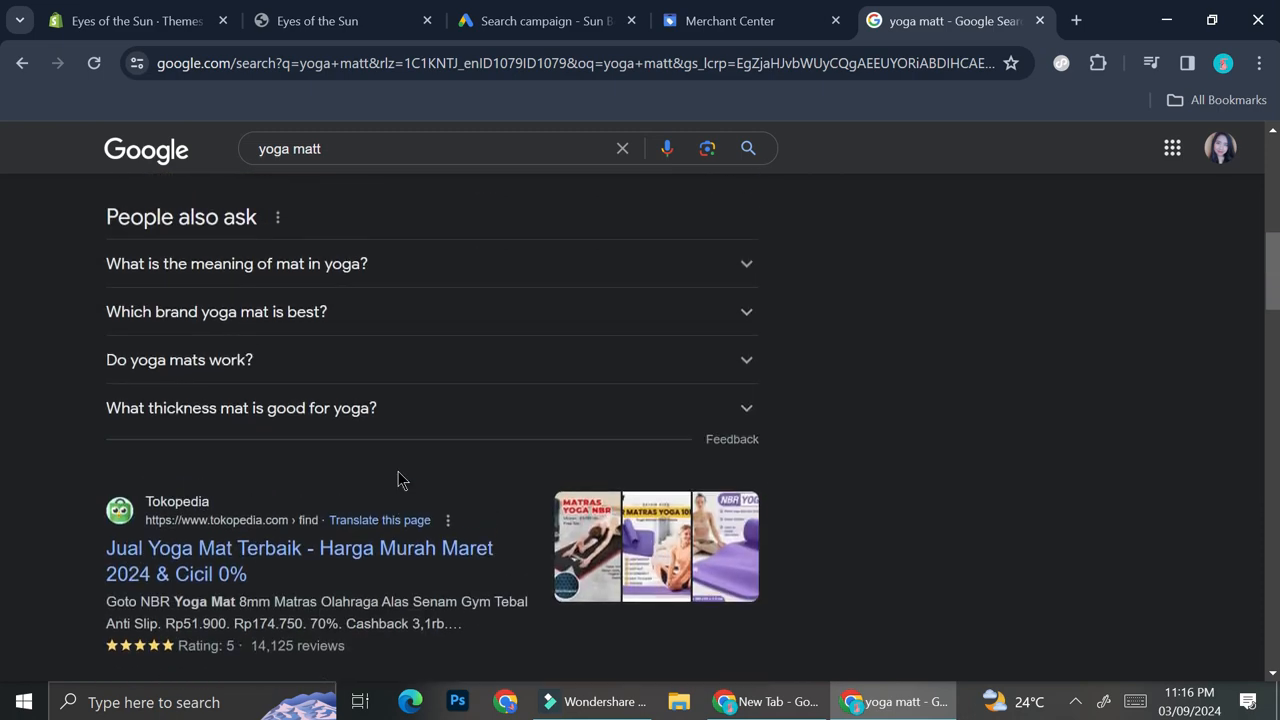
pyautogui.scroll(2, 398, 471)
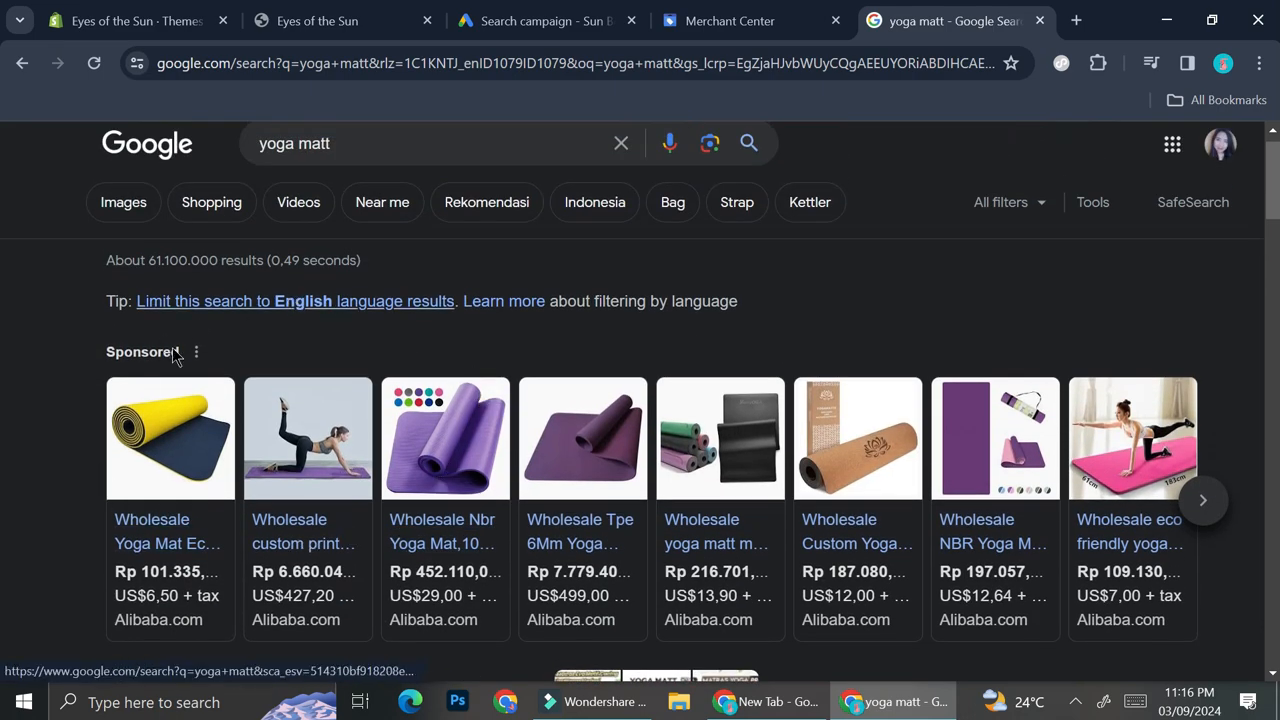
pyautogui.click(760, 20)
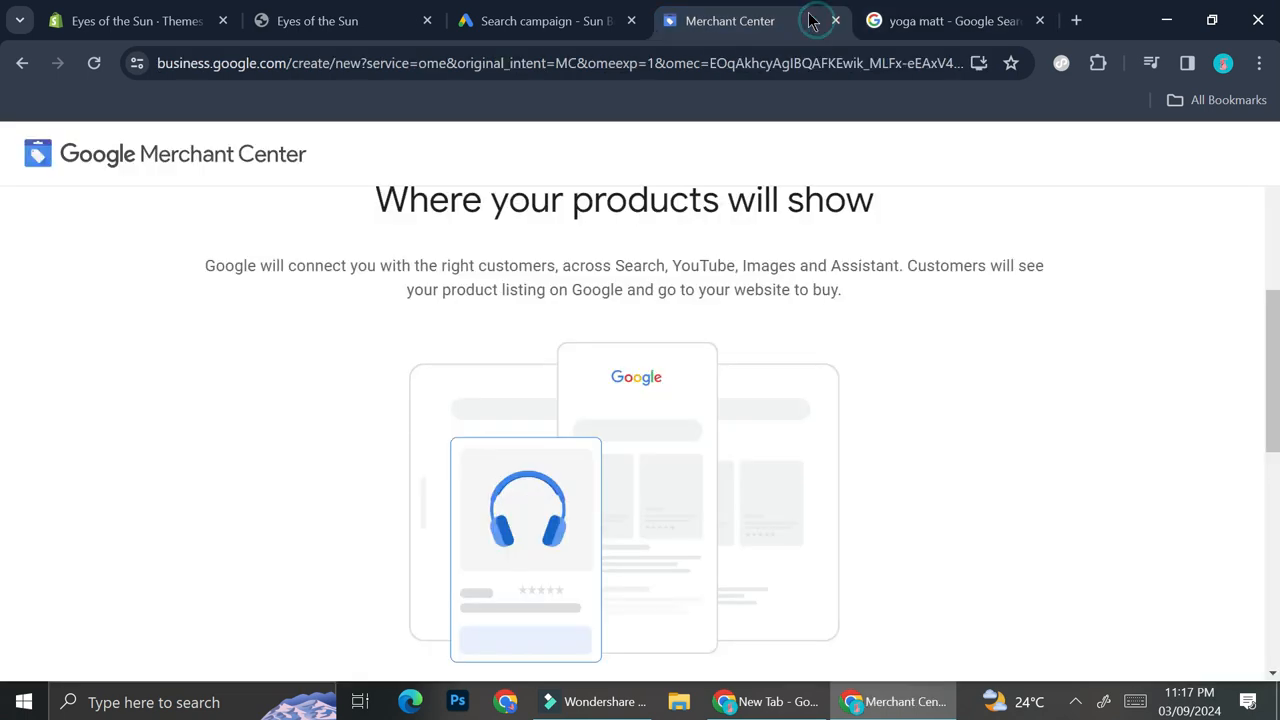
pyautogui.scroll(-10, 583, 489)
pyautogui.click(432, 547)
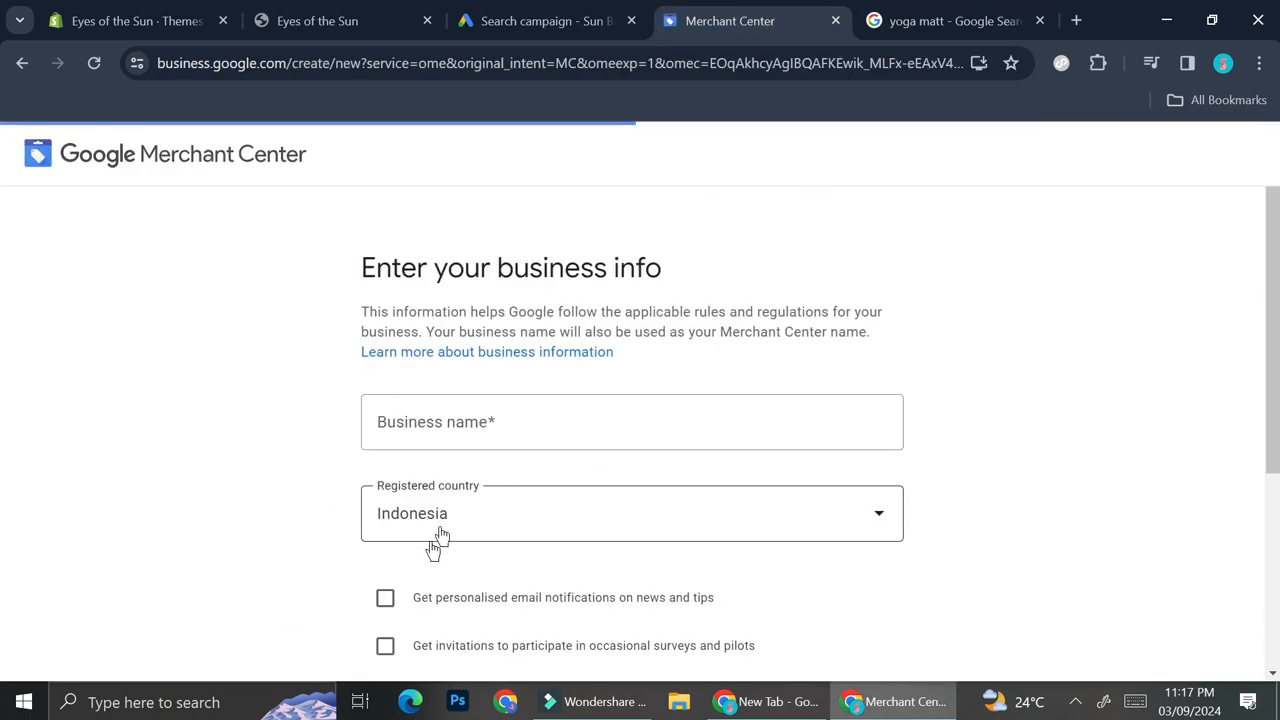
pyautogui.click(523, 439)
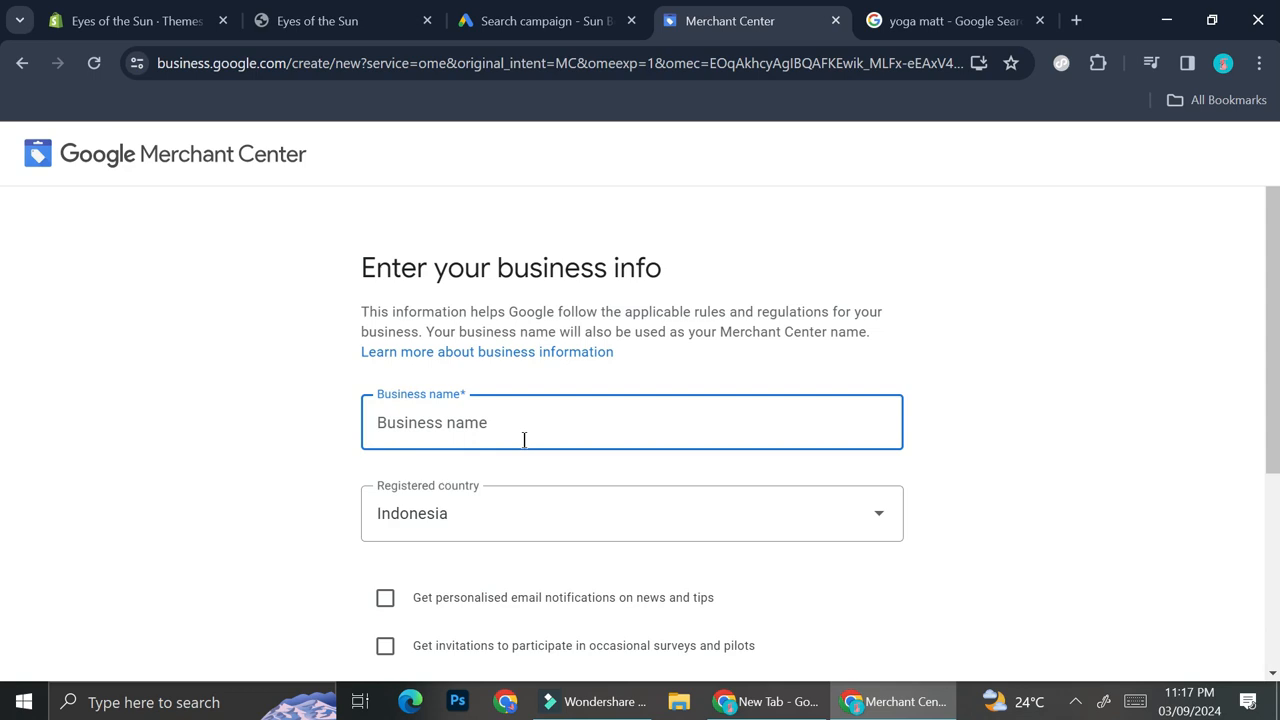
pyautogui.write('Eyes of th')
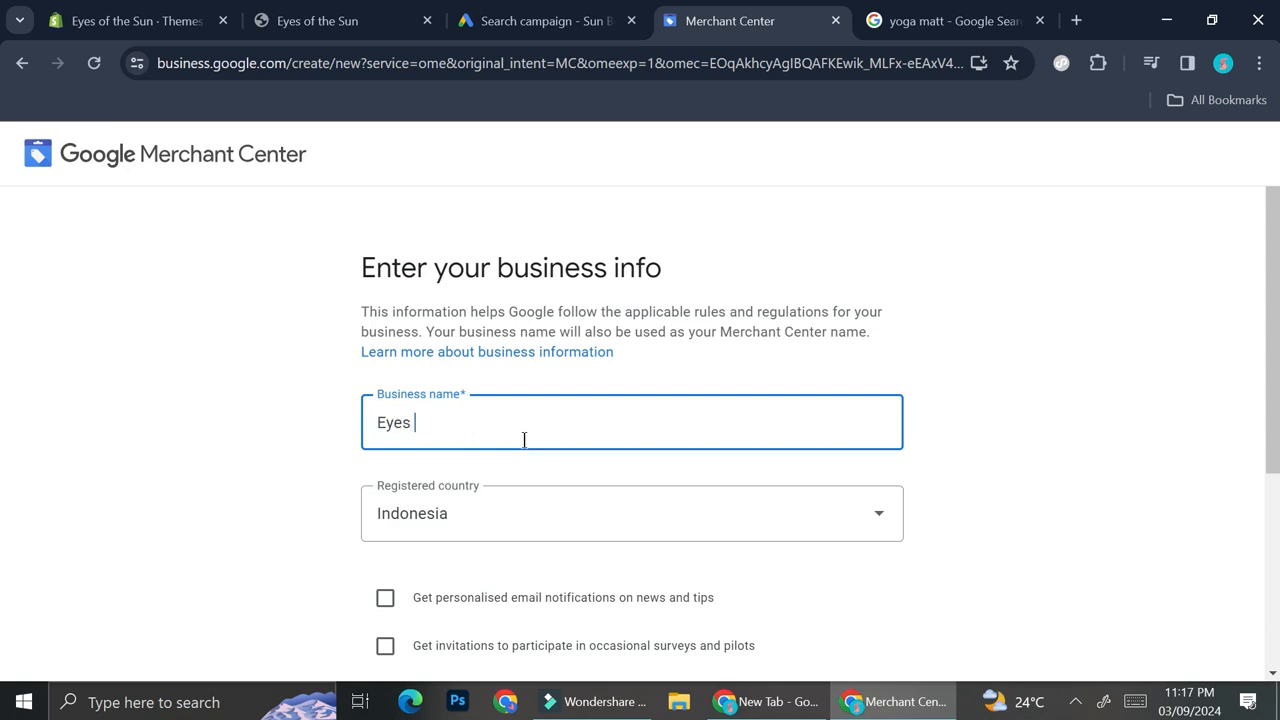
pyautogui.write('e')
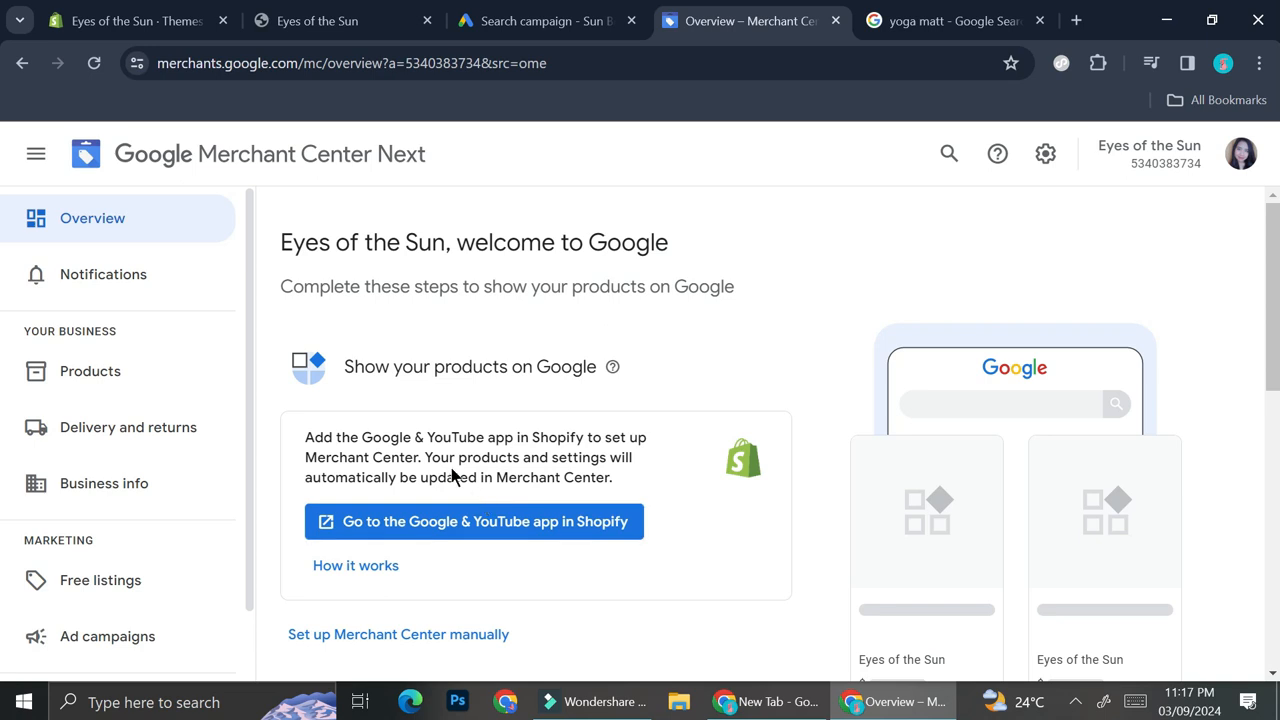
# - Open the Google & YouTube app in Shopify and dismiss the Google Analytics 4 notice
pyautogui.click(431, 537)
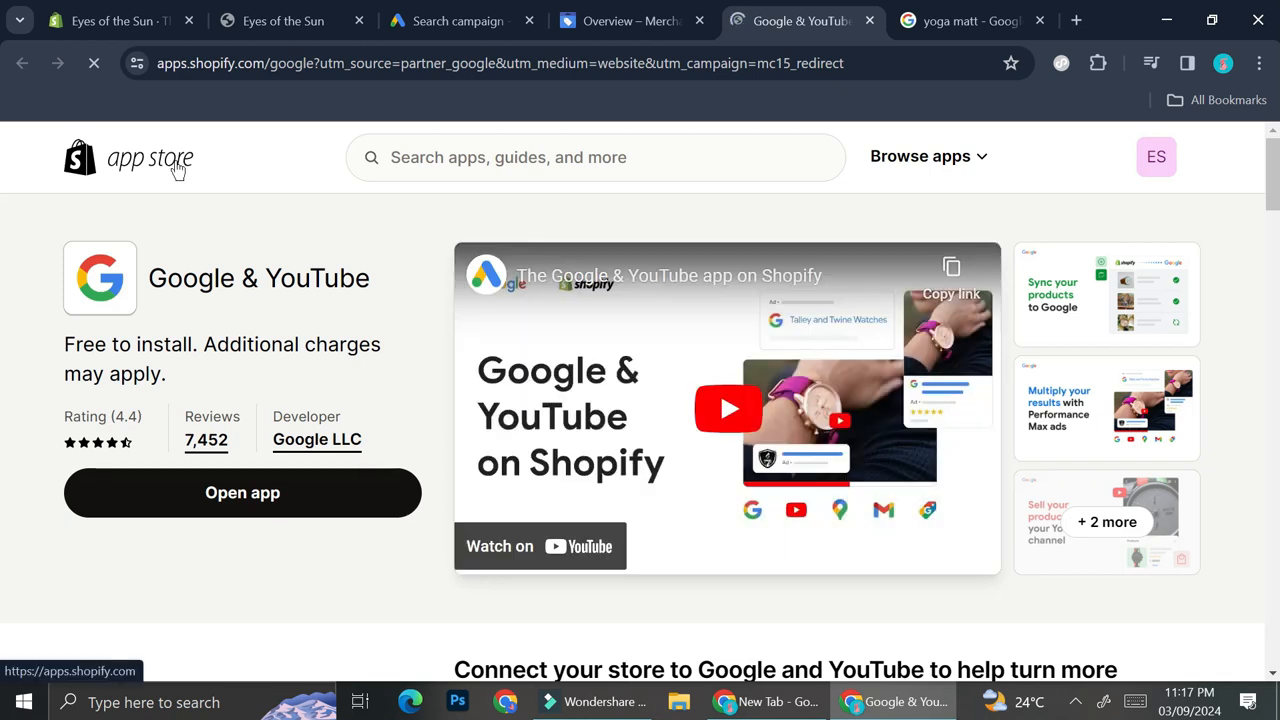
pyautogui.click(144, 479)
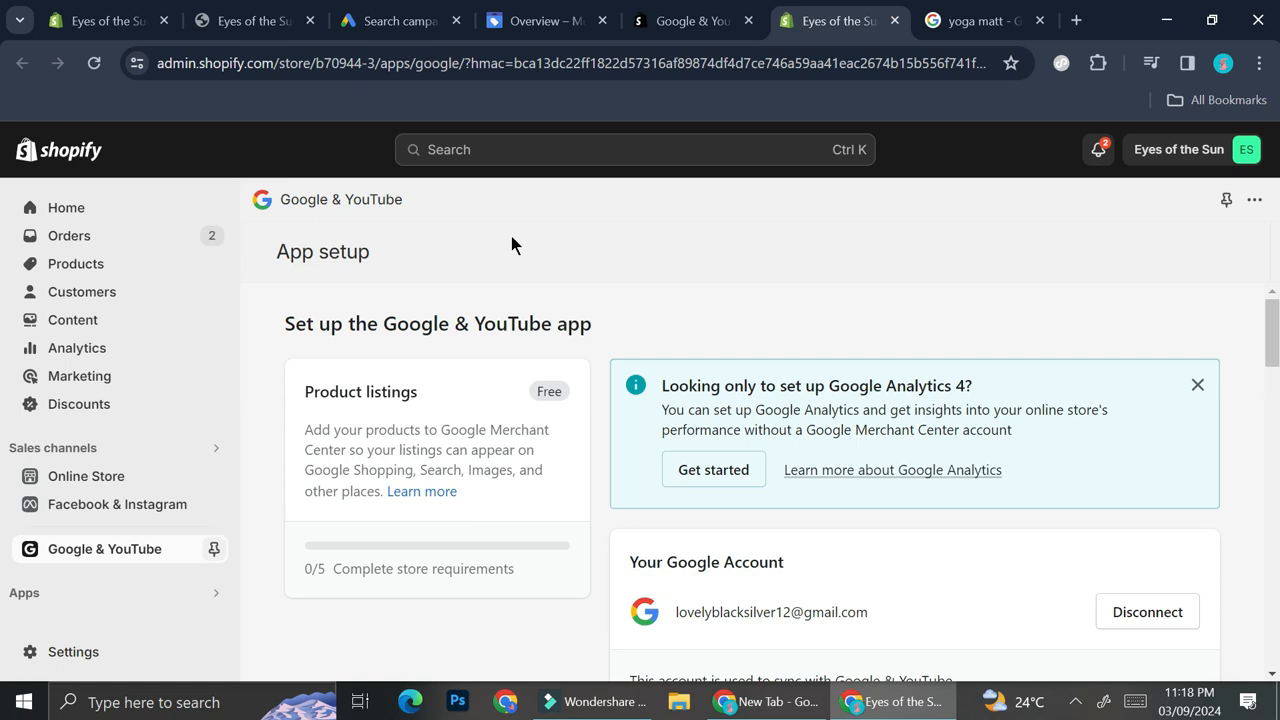
pyautogui.click(1198, 386)
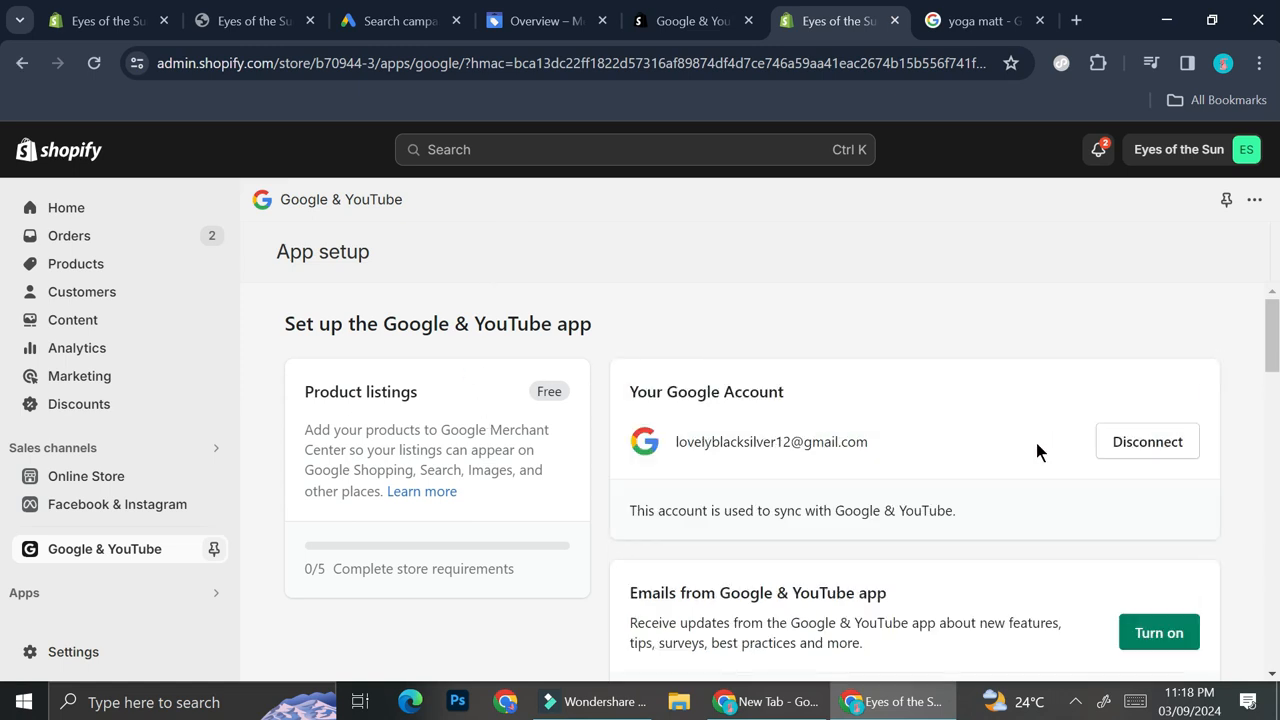
# - Review the store requirements checklist in the Google & YouTube app setup
pyautogui.scroll(-1, 1037, 449)
pyautogui.scroll(1, 1036, 450)
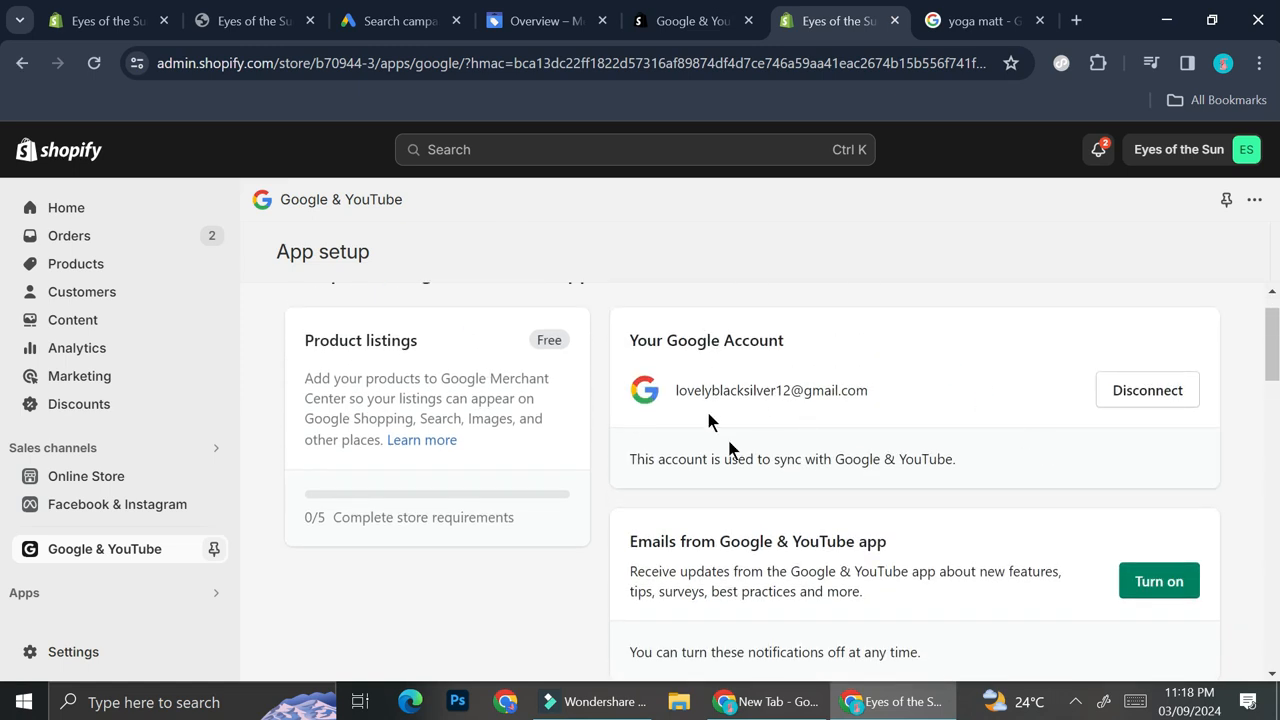
pyautogui.scroll(-1, 777, 486)
pyautogui.scroll(1, 777, 486)
pyautogui.scroll(-2, 777, 486)
pyautogui.scroll(-2, 777, 486)
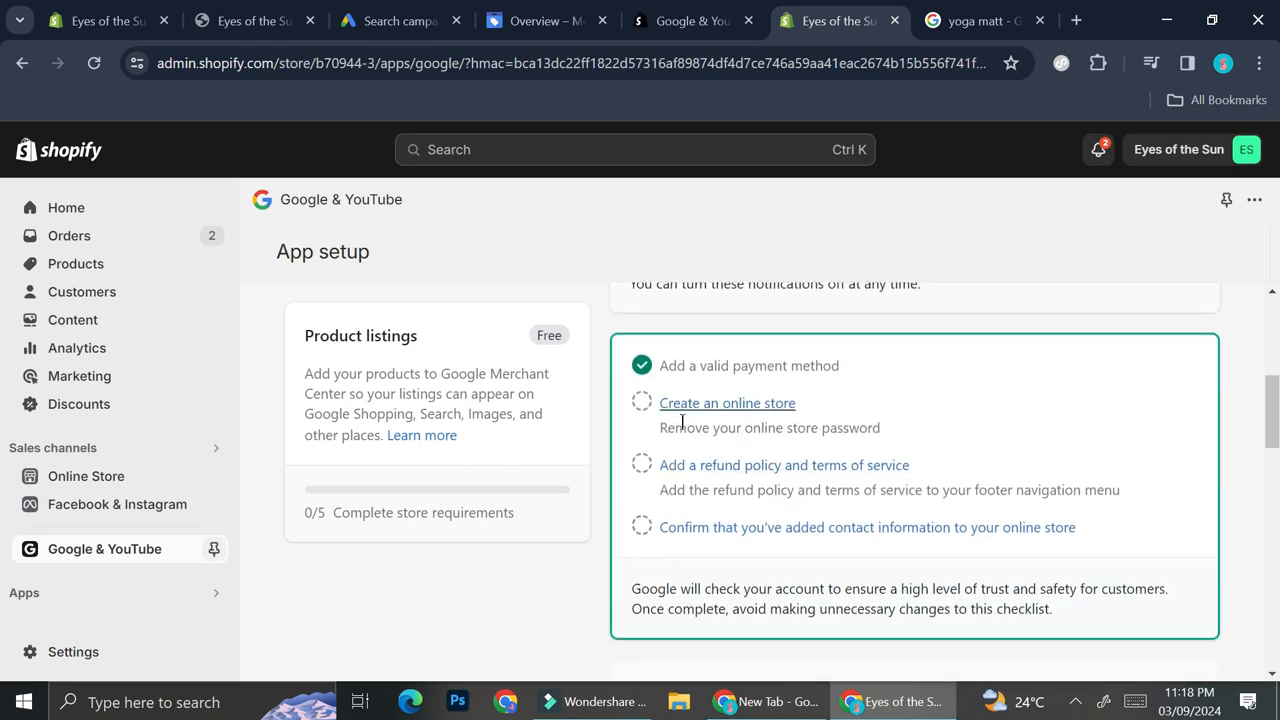
# - Follow the online store requirement and remove the online store password in Preferences
pyautogui.click(739, 404)
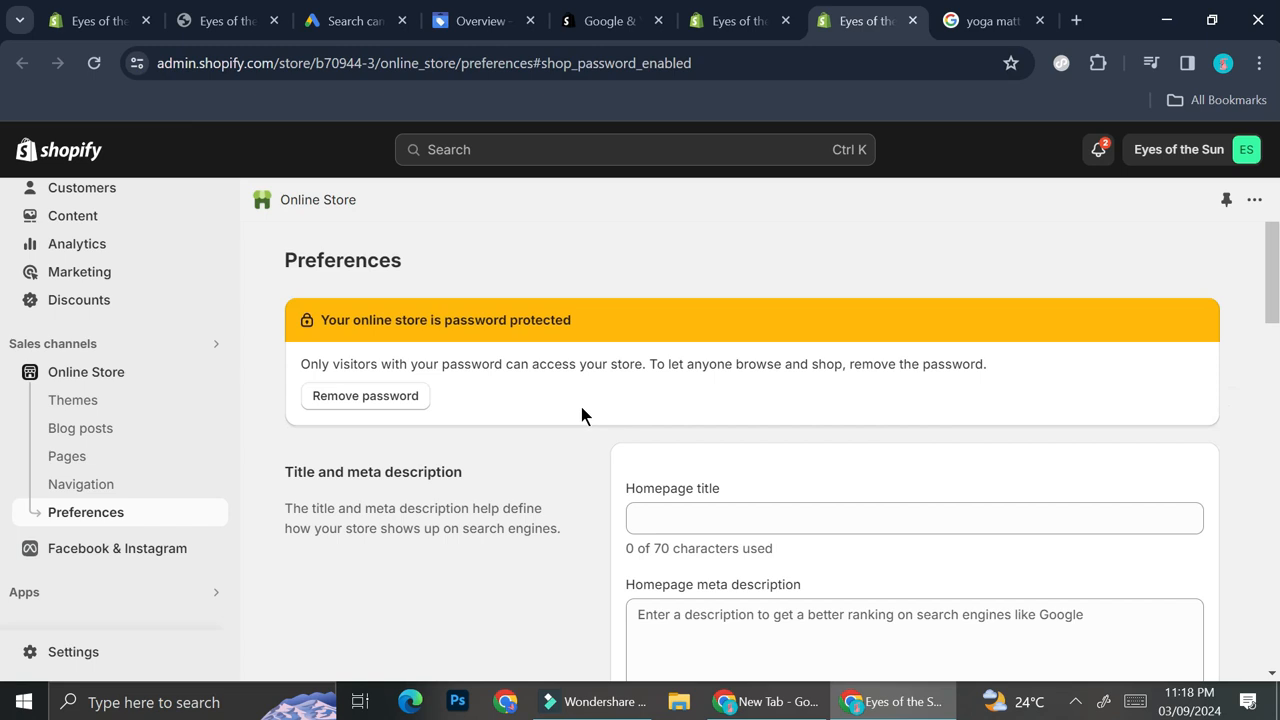
pyautogui.click(407, 397)
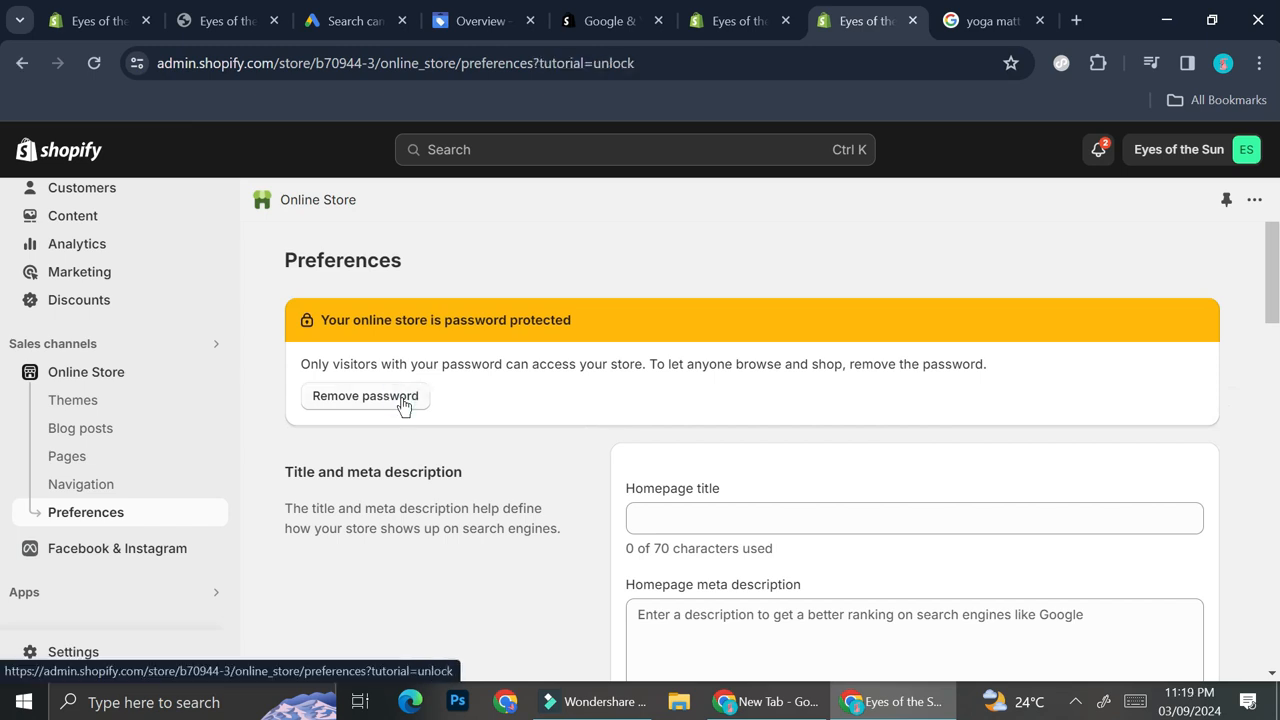
pyautogui.click(397, 409)
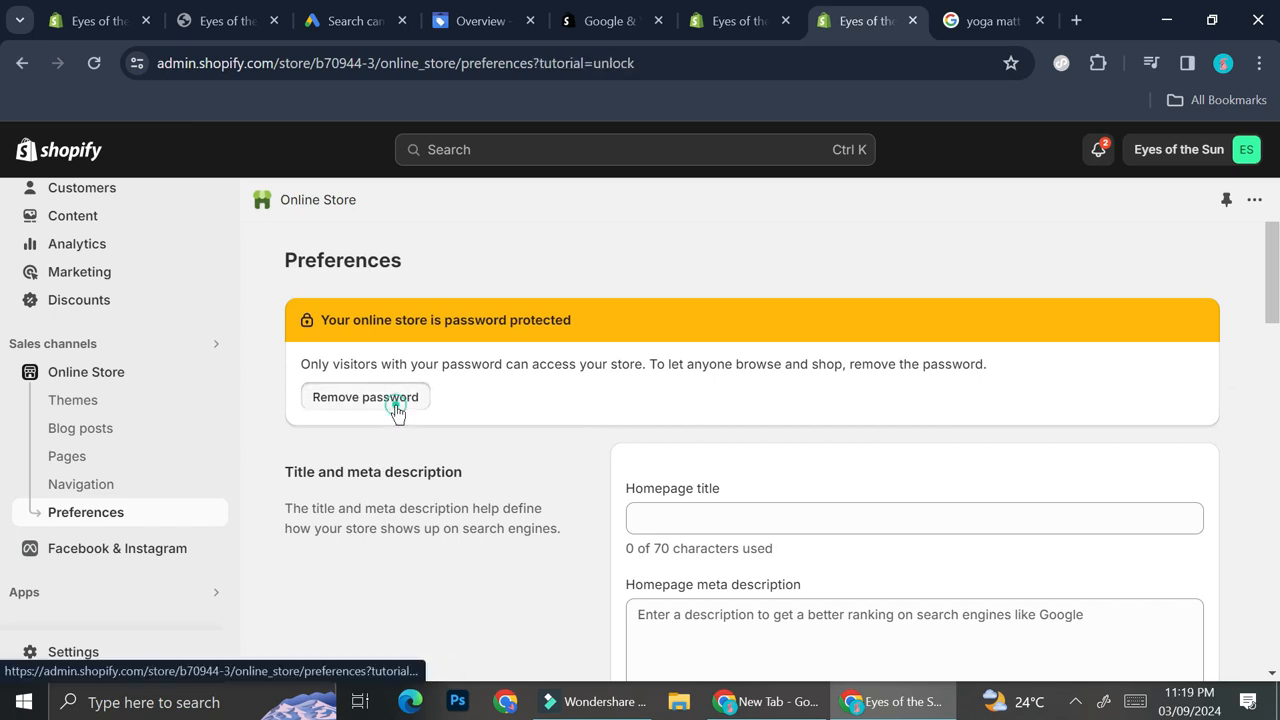
pyautogui.scroll(-4, 533, 473)
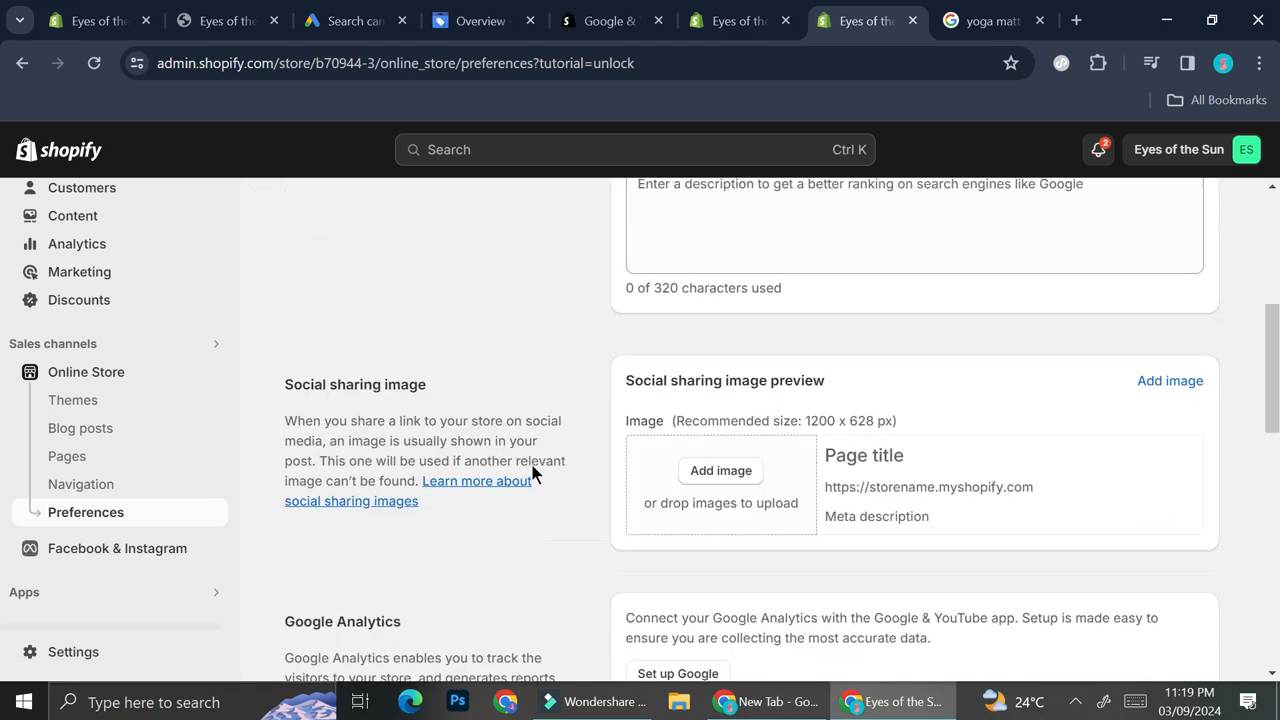
pyautogui.scroll(4, 533, 473)
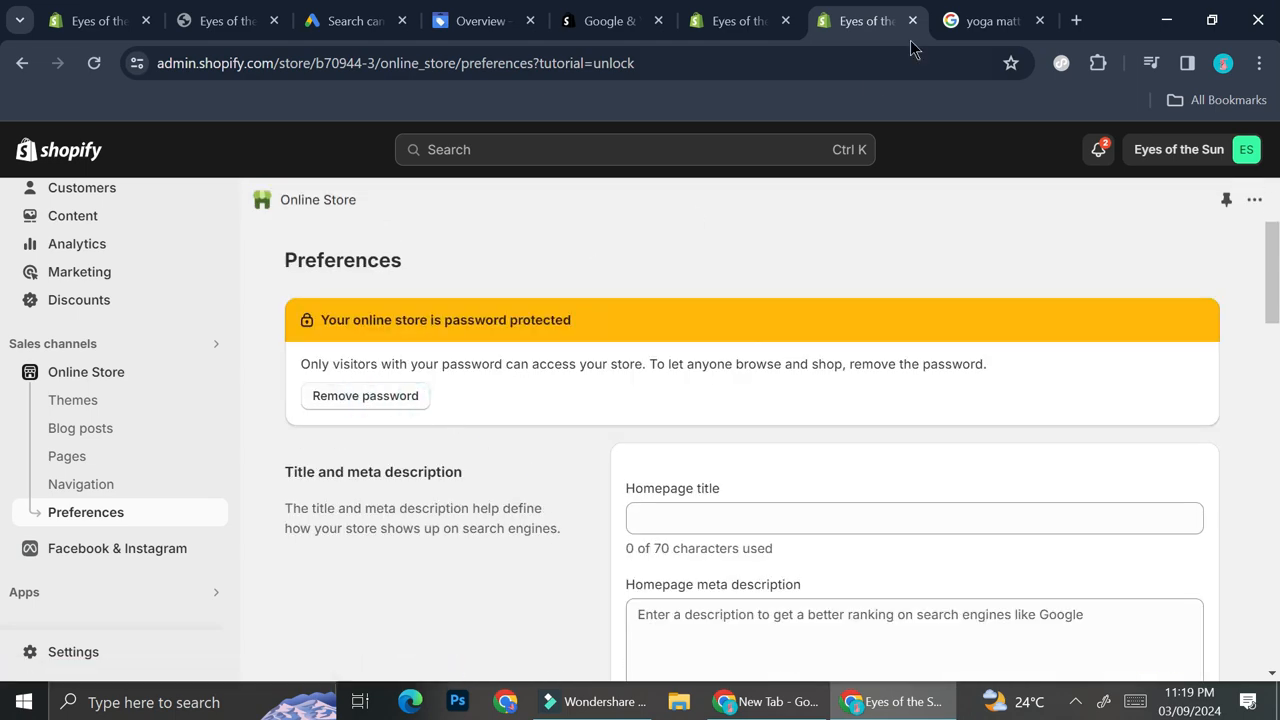
pyautogui.click(275, 21)
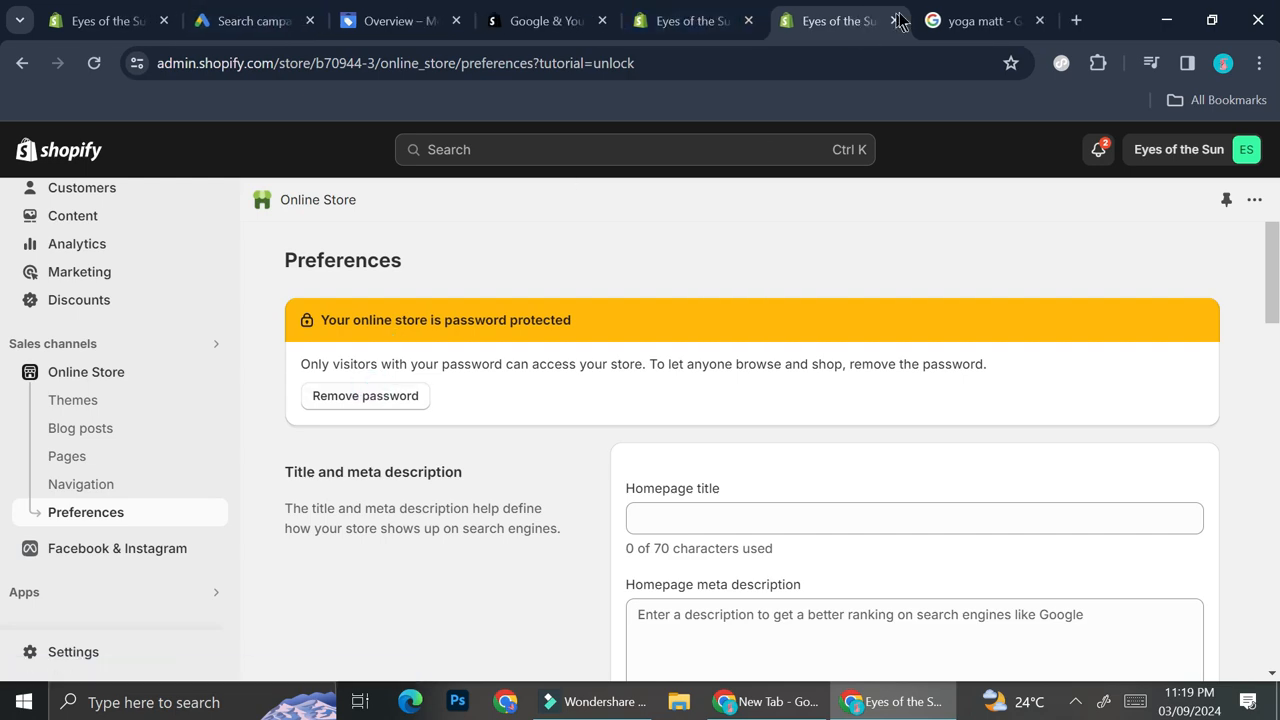
pyautogui.scroll(-8, 600, 340)
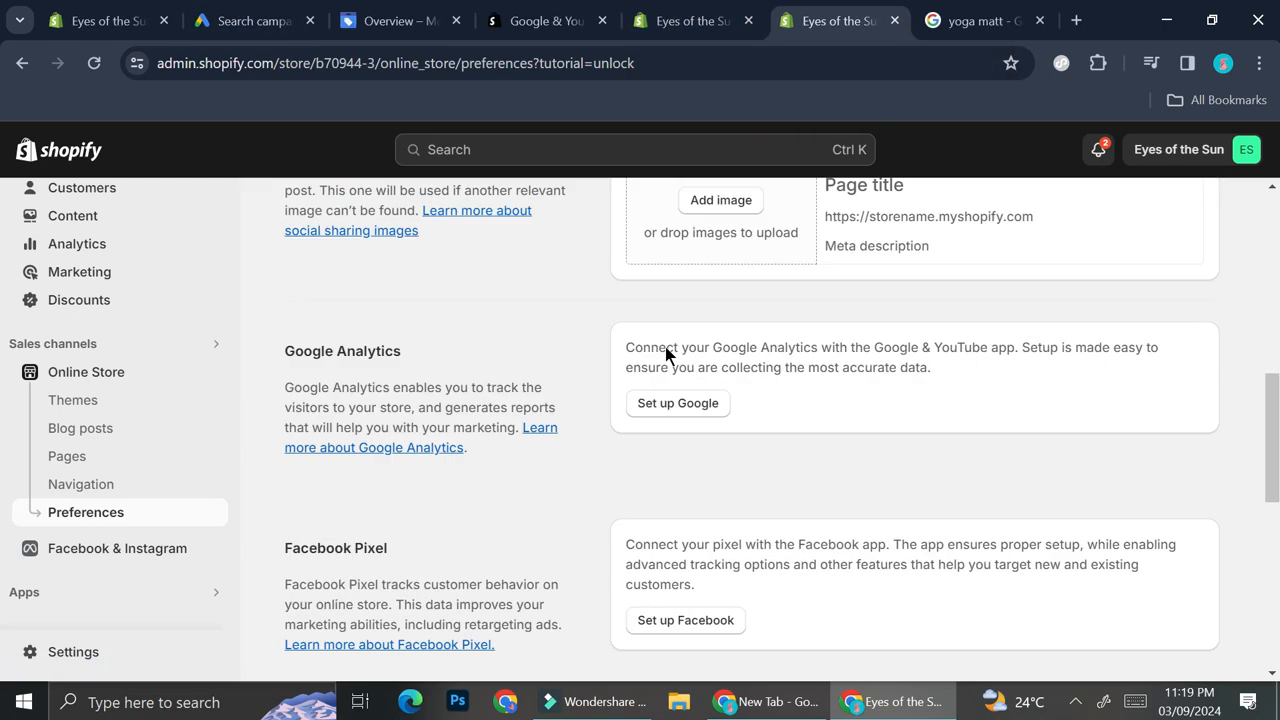
pyautogui.scroll(-10, 711, 380)
pyautogui.scroll(15, 711, 380)
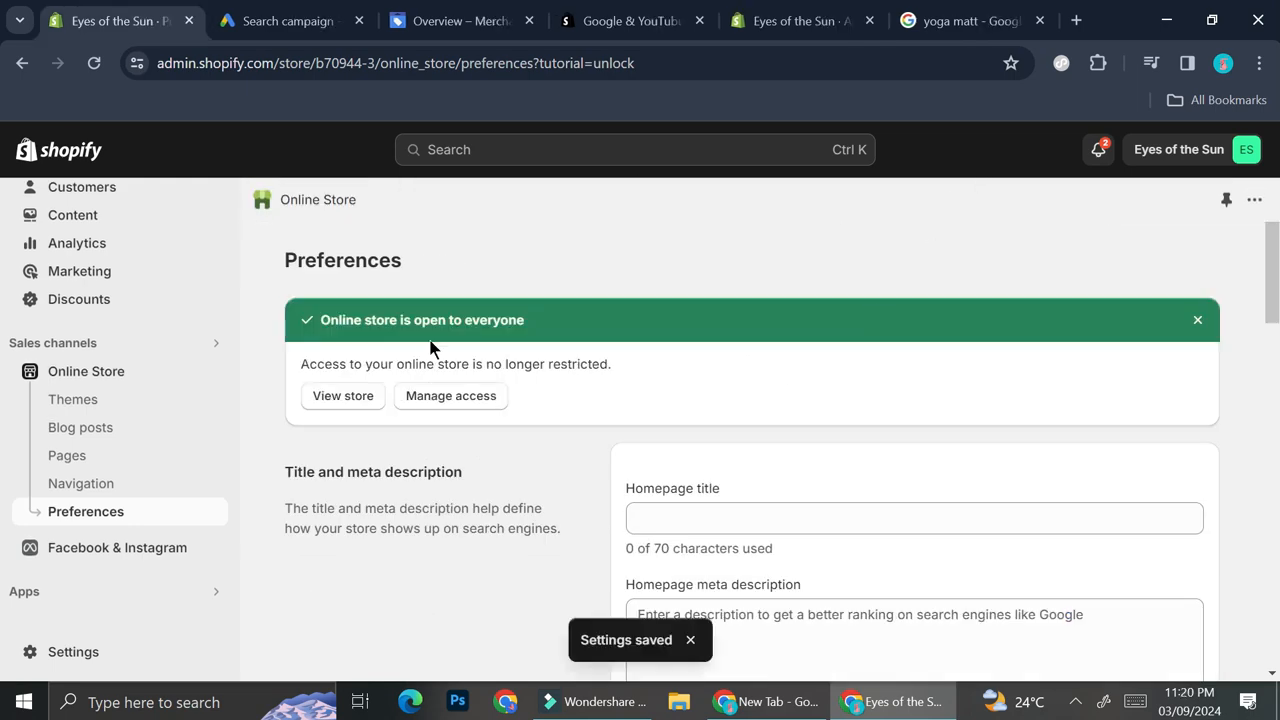
# - Open the refund policy and terms of service requirement and turn on return rules
pyautogui.click(768, 12)
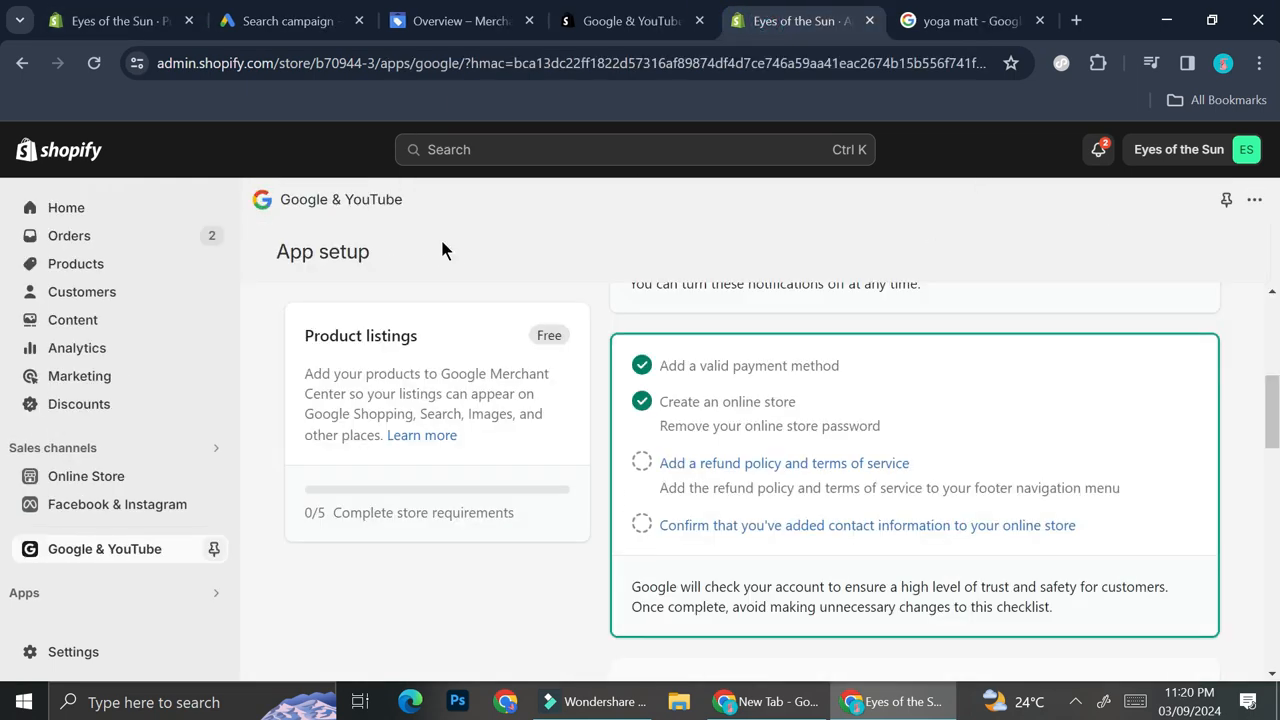
pyautogui.click(665, 463)
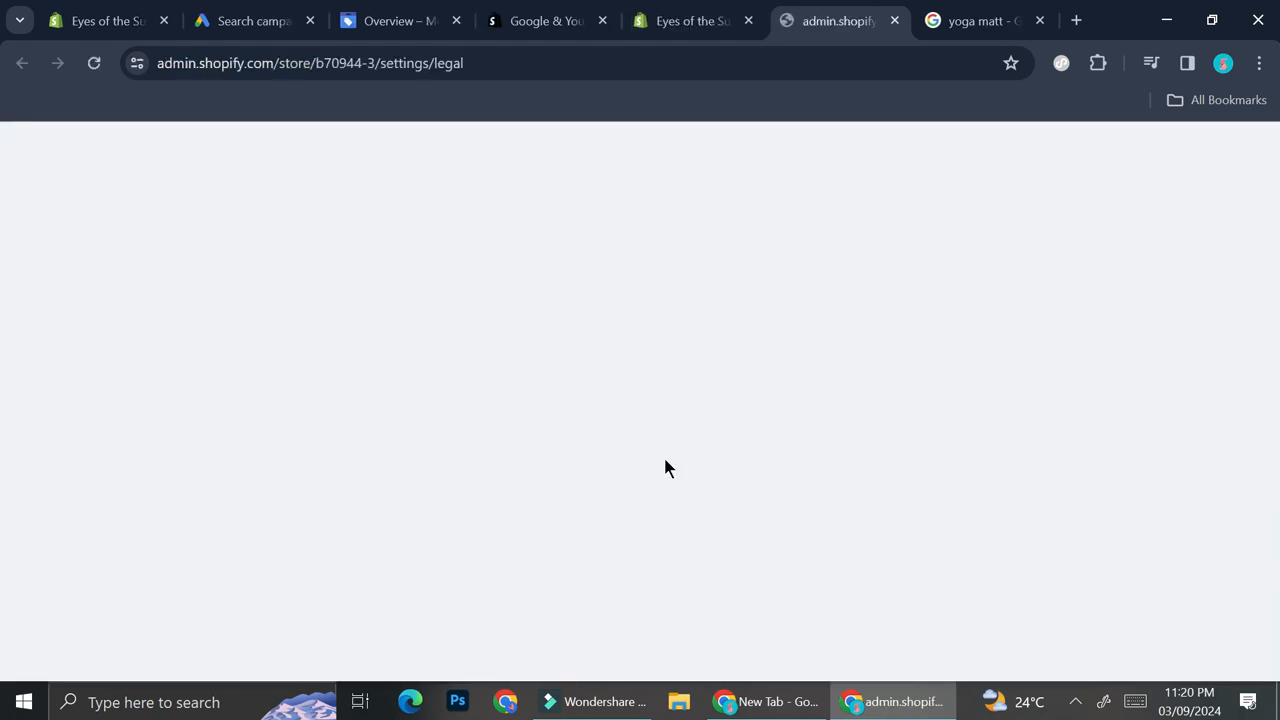
pyautogui.scroll(-3, 645, 512)
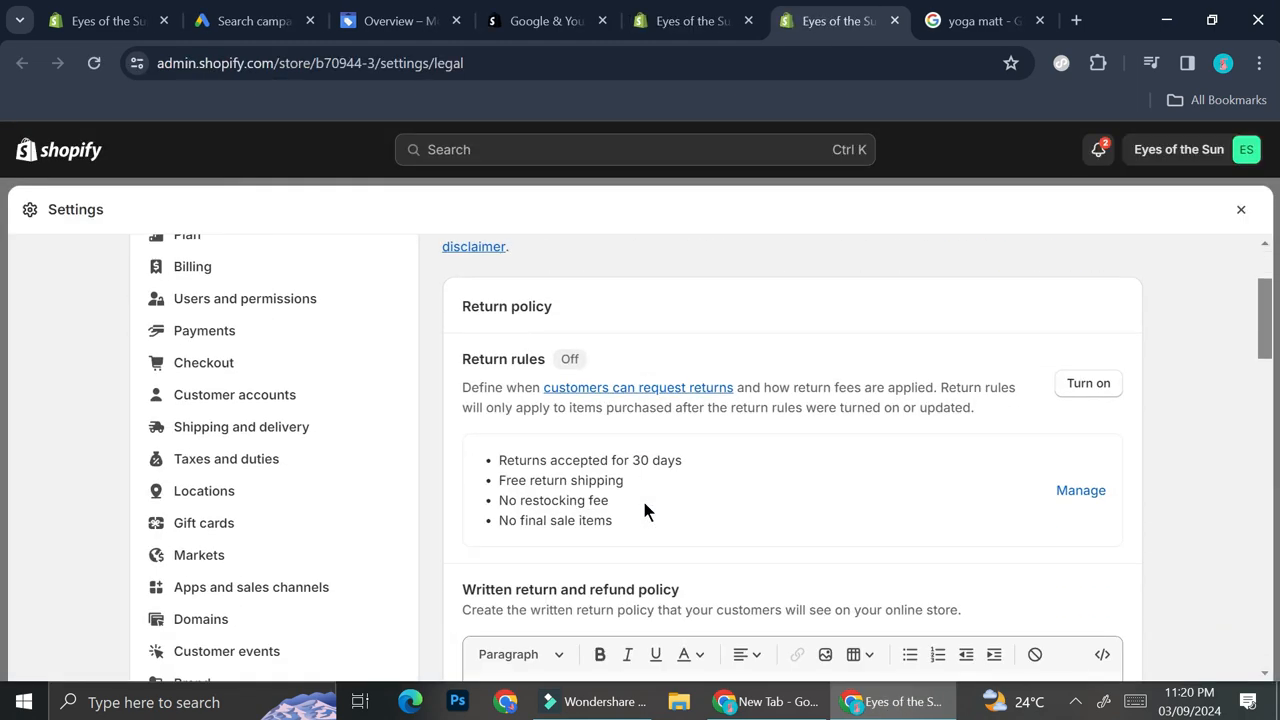
pyautogui.scroll(2, 645, 512)
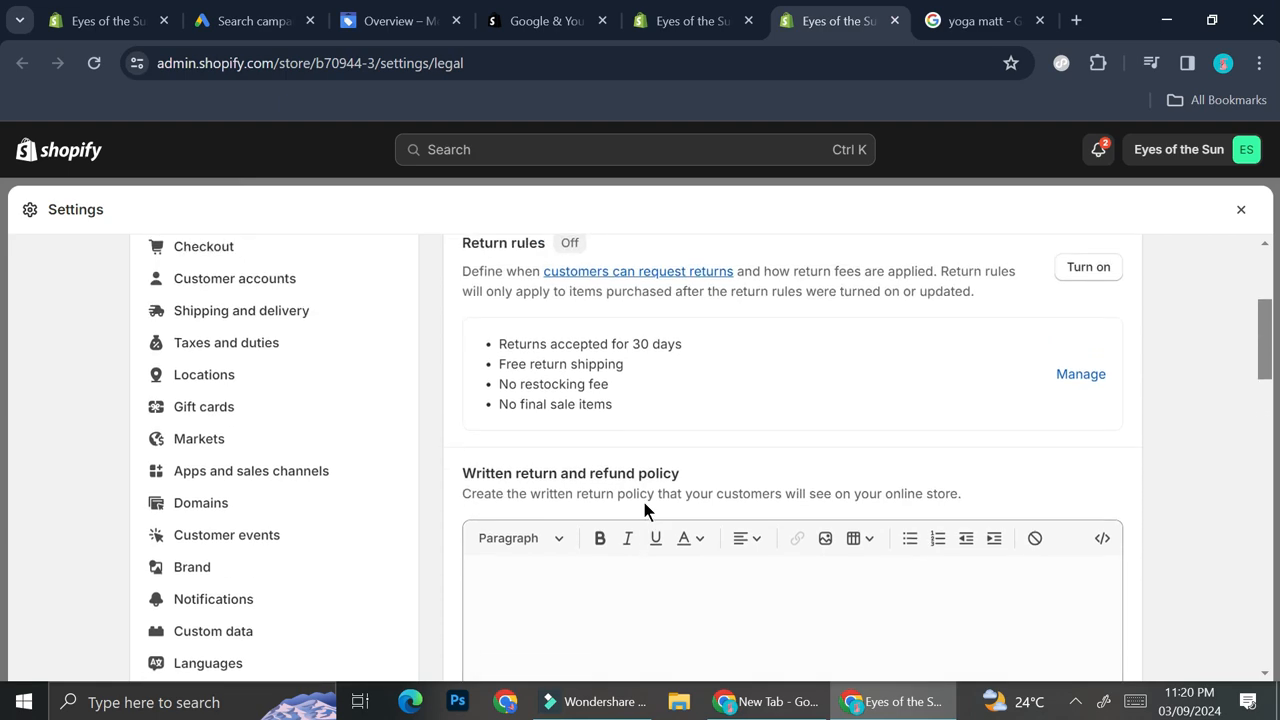
pyautogui.scroll(-1, 823, 405)
pyautogui.scroll(2, 838, 390)
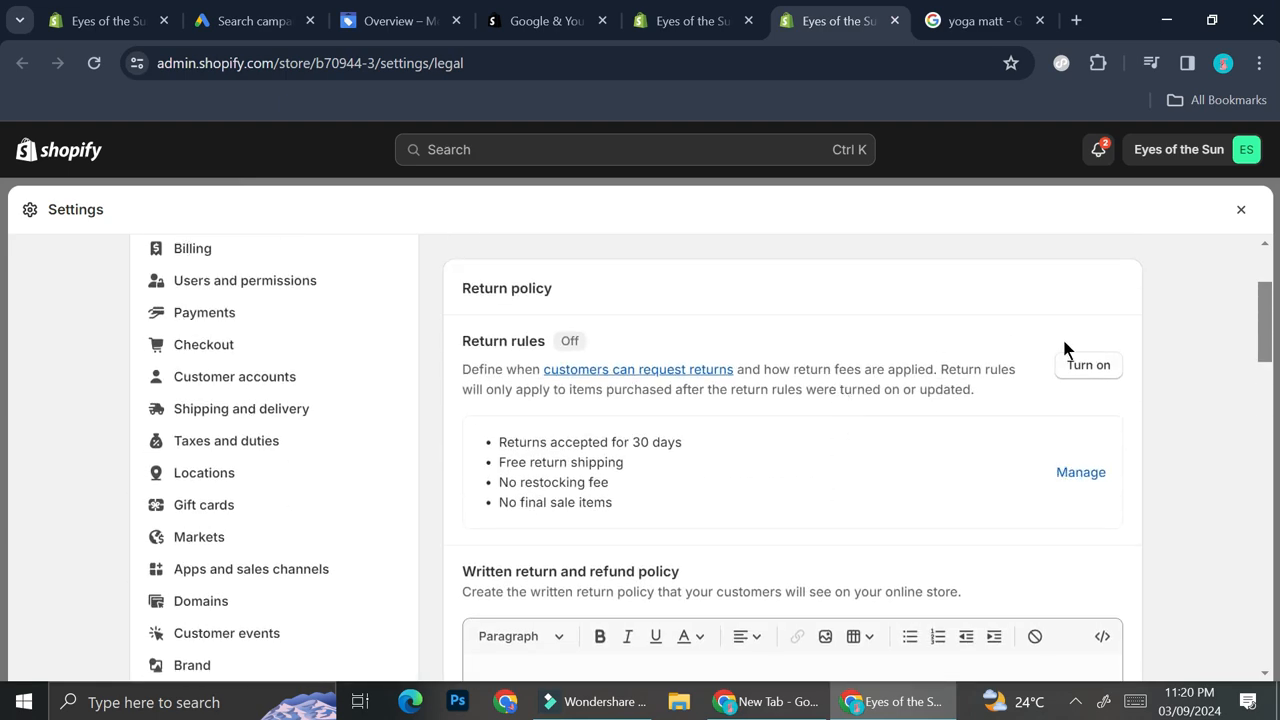
pyautogui.click(1093, 370)
# - Generate the privacy policy from its template
pyautogui.click(693, 20)
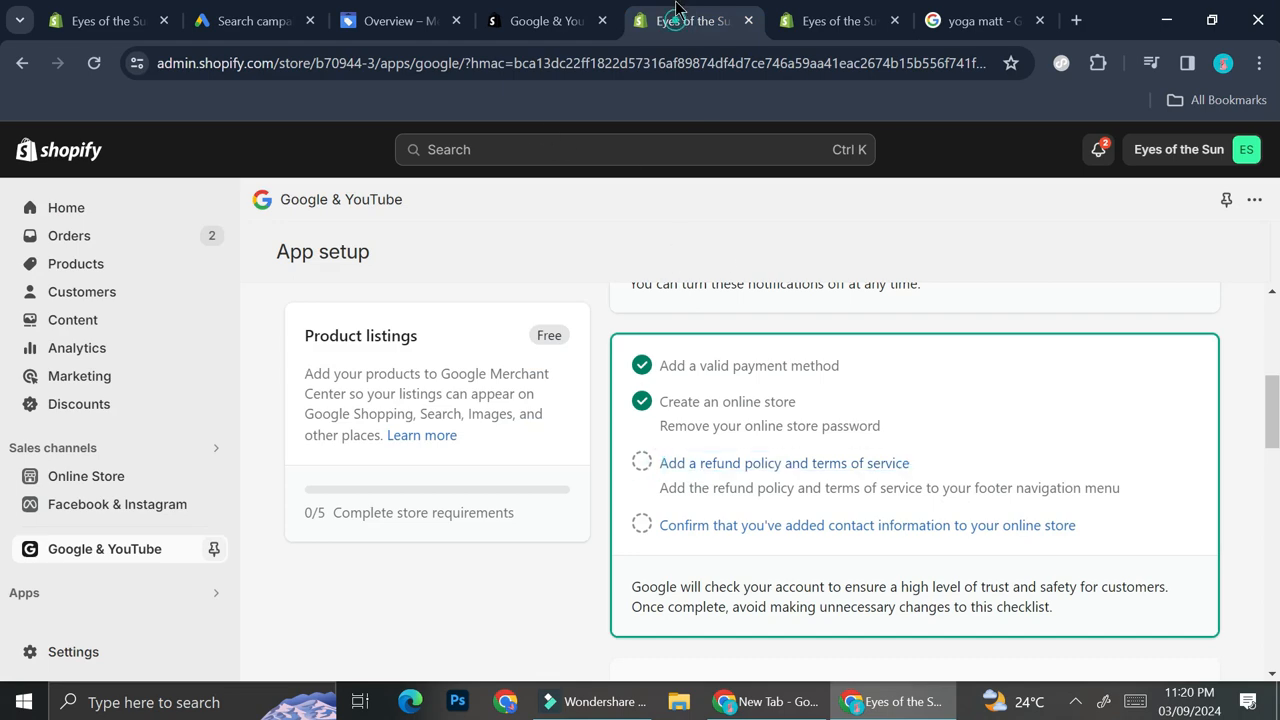
pyautogui.click(831, 18)
pyautogui.scroll(-8, 774, 464)
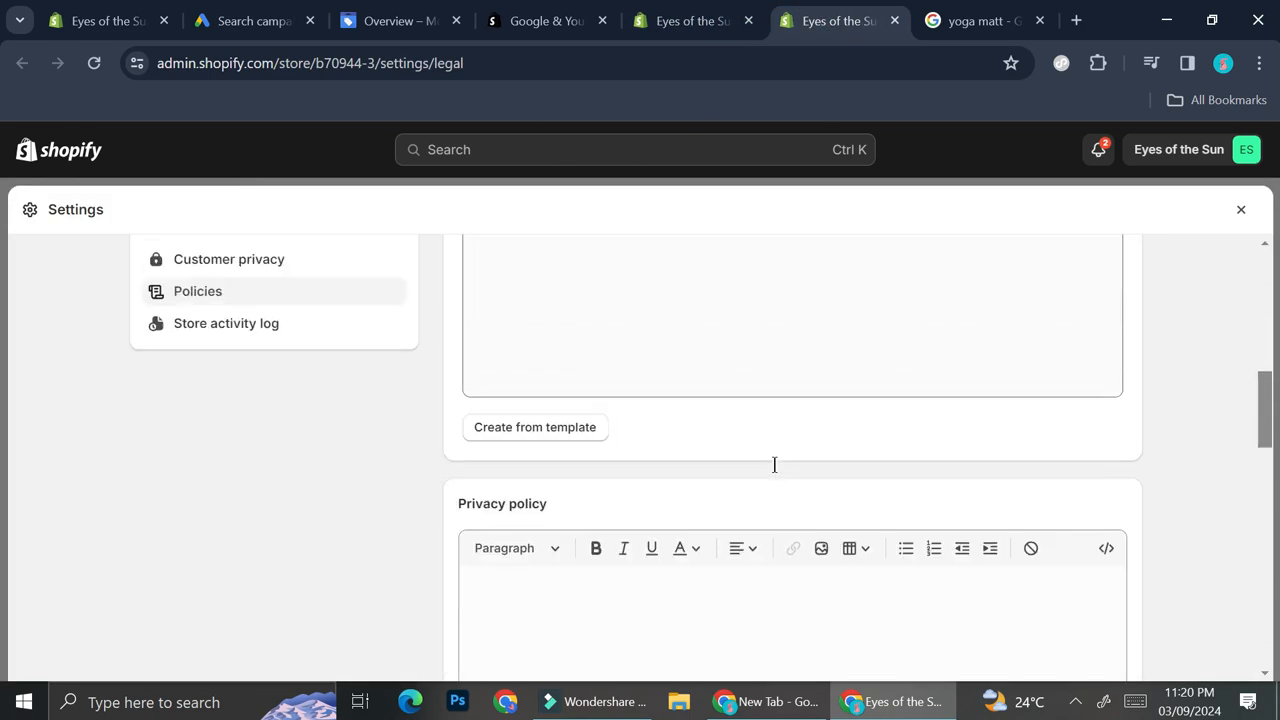
pyautogui.scroll(-2, 774, 464)
pyautogui.click(574, 386)
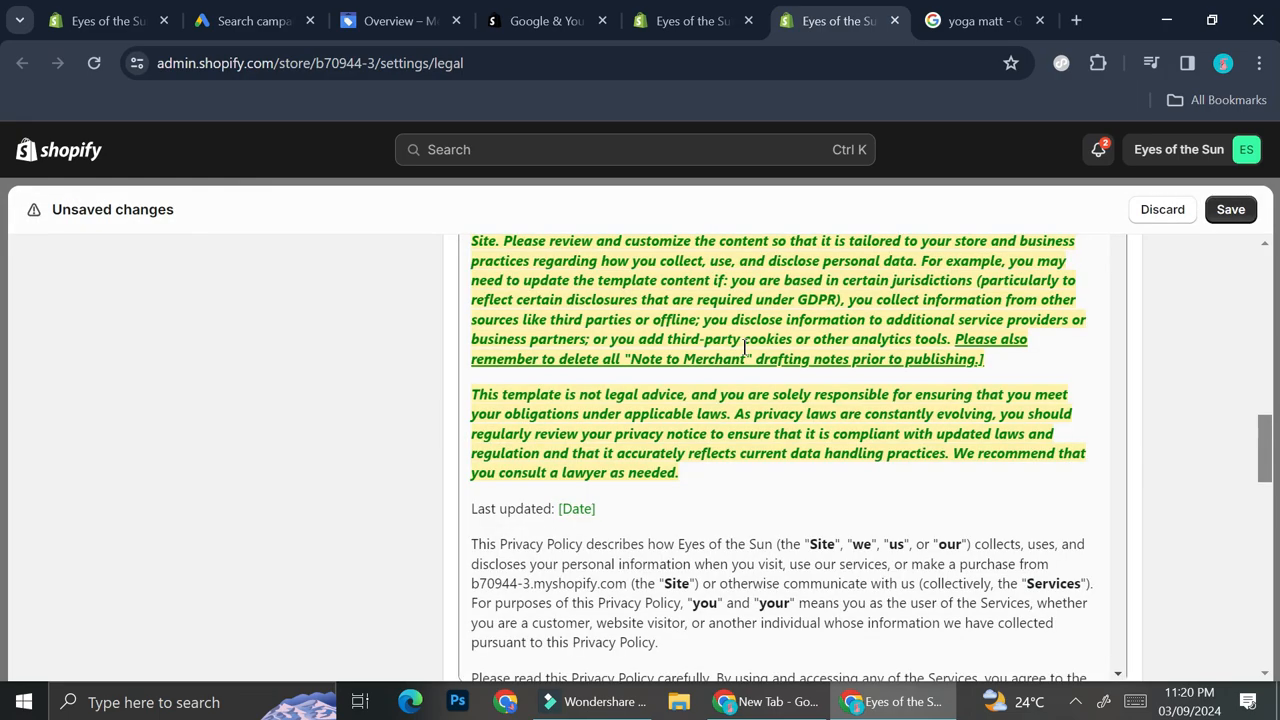
# - Generate the terms of service from its template and save the policies
pyautogui.scroll(-15, 743, 400)
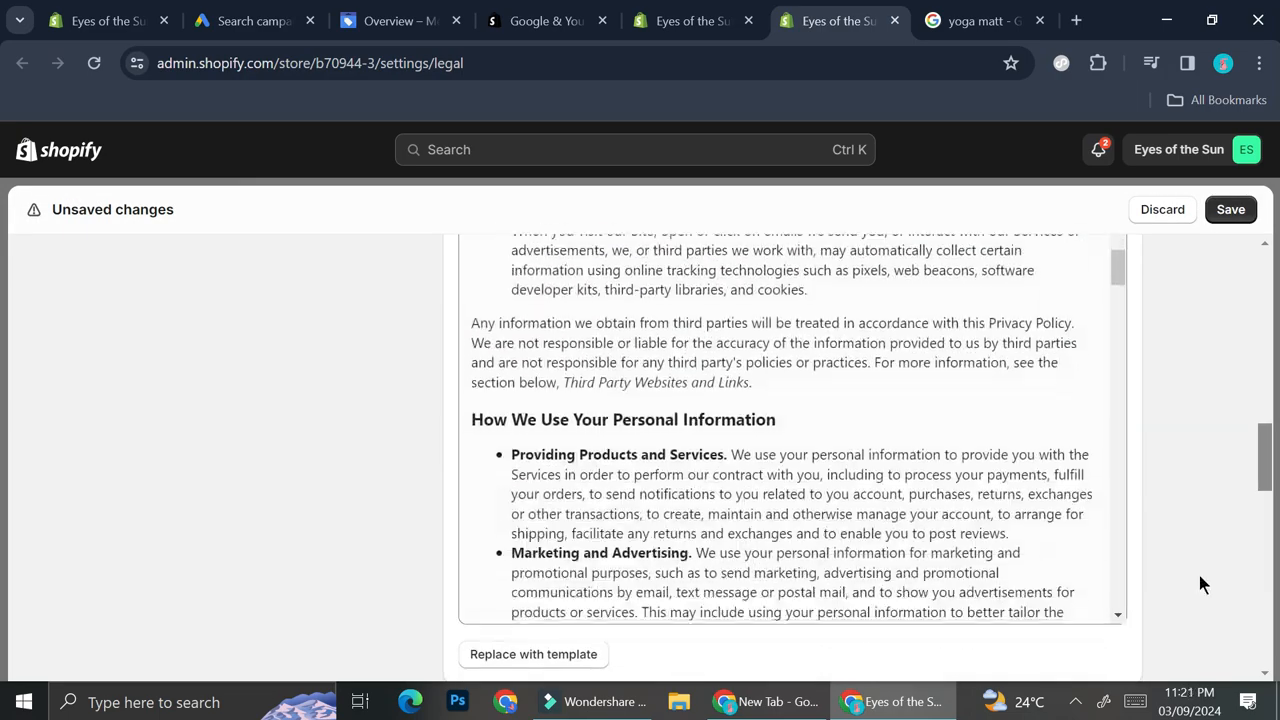
pyautogui.scroll(-5, 1199, 584)
pyautogui.scroll(-1, 1199, 575)
pyautogui.click(500, 415)
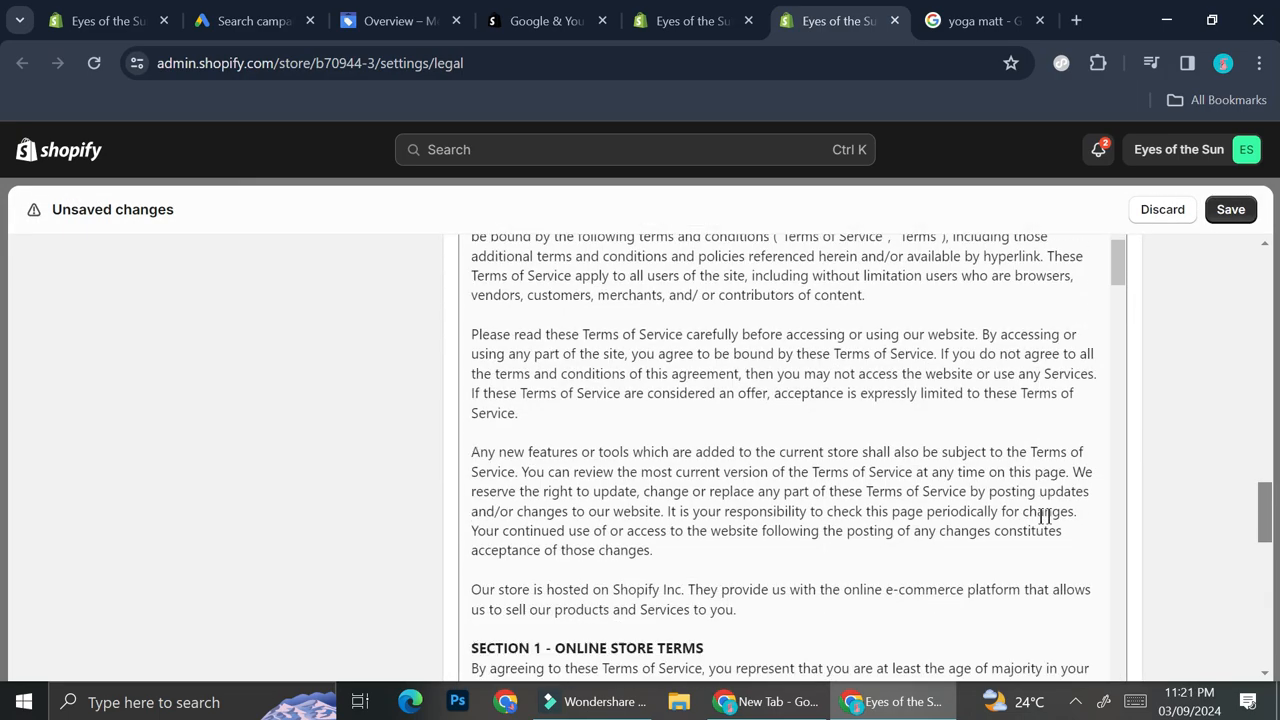
pyautogui.scroll(-4, 1153, 587)
pyautogui.scroll(-1, 1153, 587)
pyautogui.scroll(2, 1153, 587)
pyautogui.click(1229, 209)
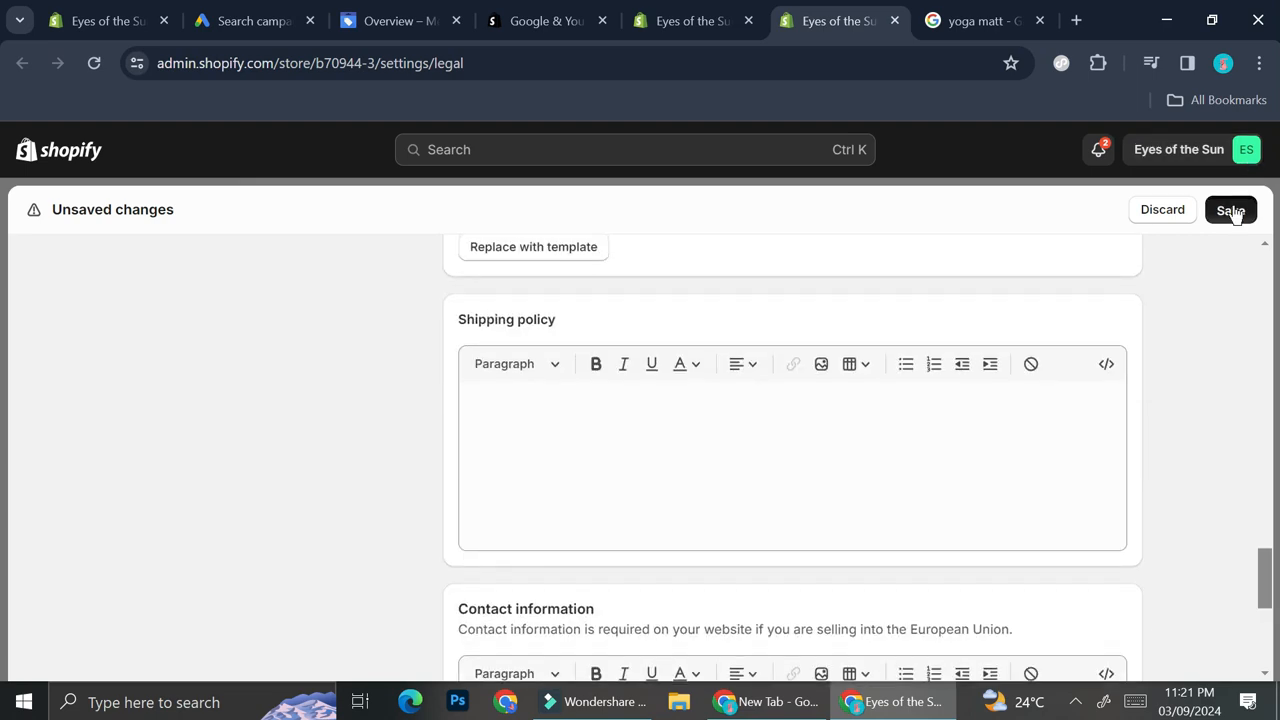
# - Generate the contact information from its template and save the policies
pyautogui.click(693, 20)
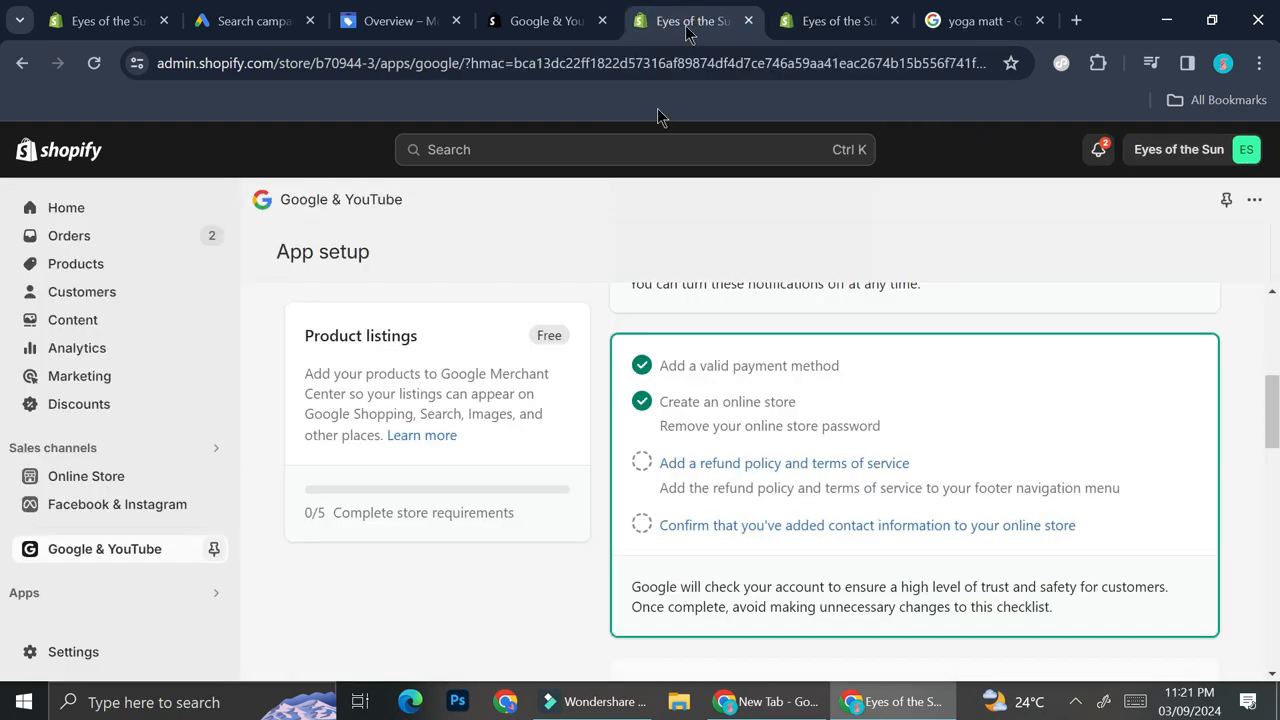
pyautogui.click(705, 461)
pyautogui.click(872, 19)
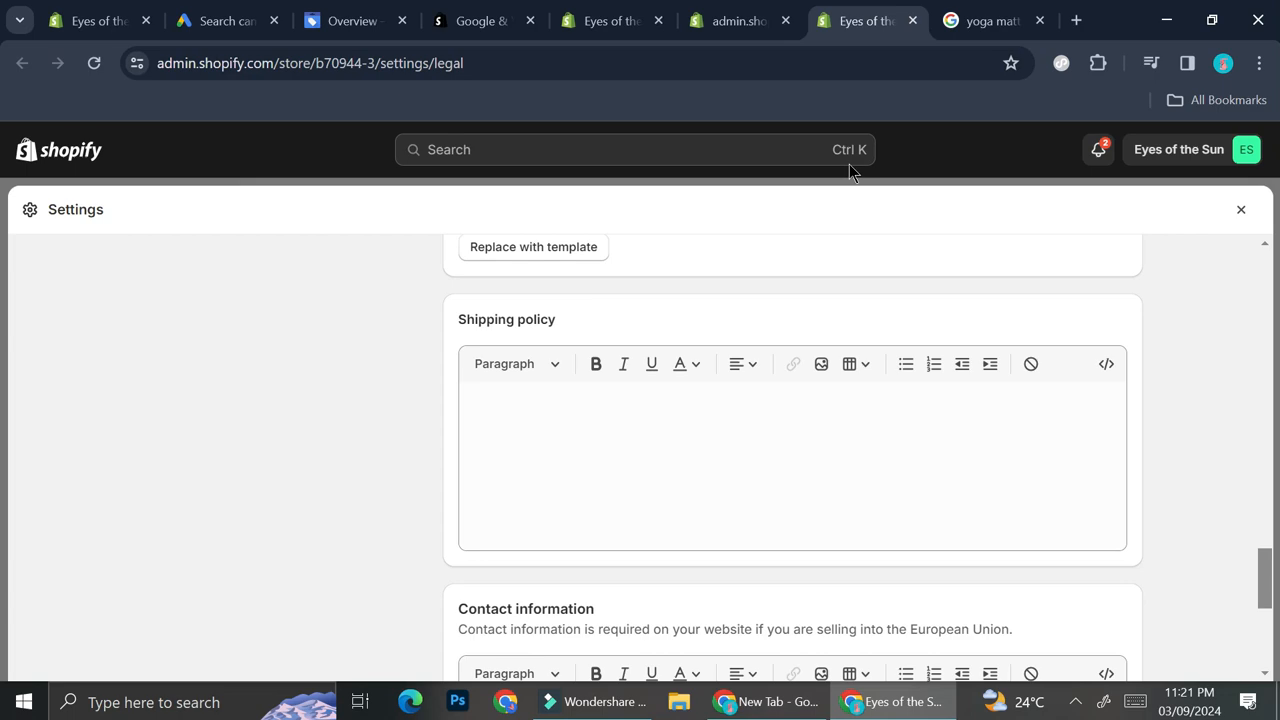
pyautogui.scroll(-5, 756, 467)
pyautogui.click(578, 488)
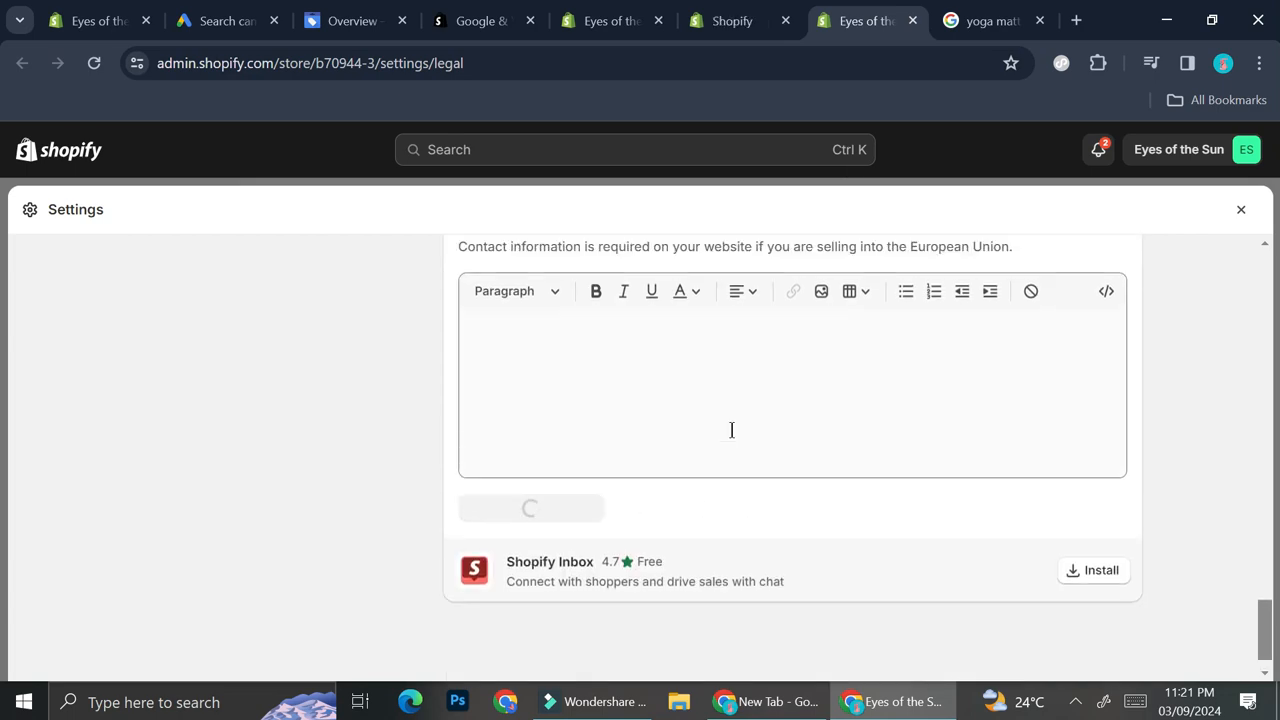
pyautogui.click(1230, 210)
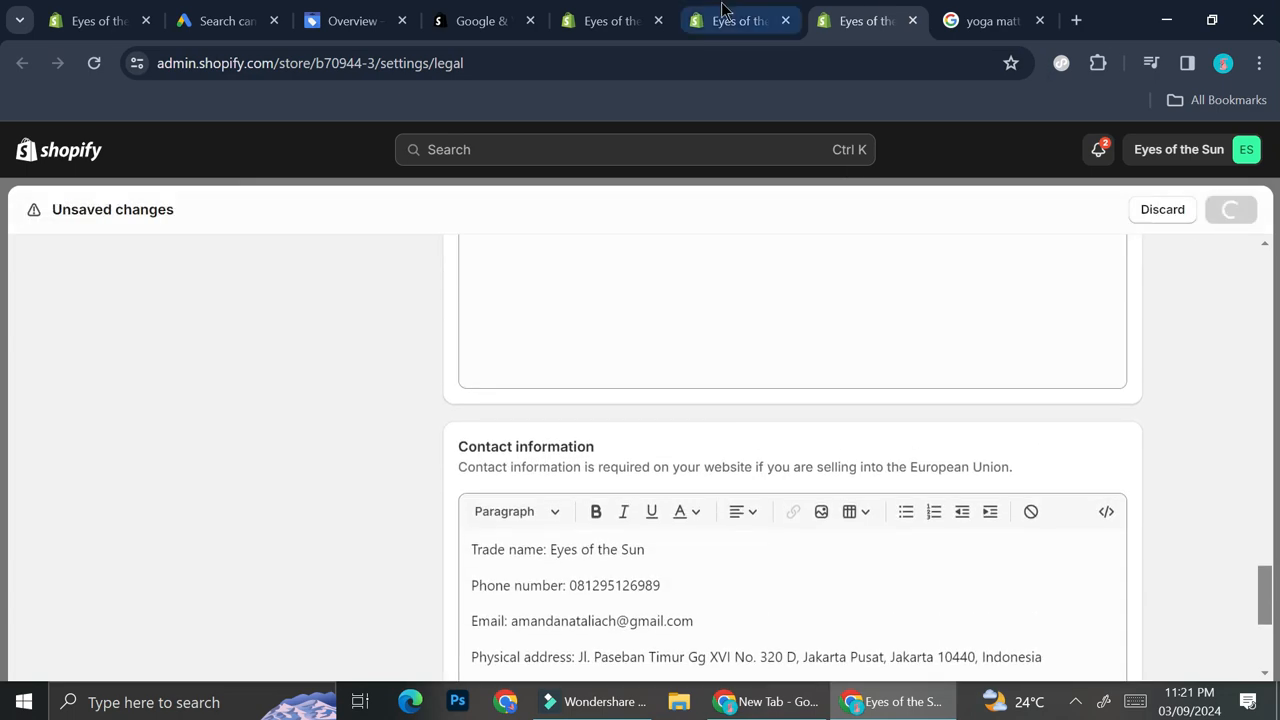
# - Save the updated legal policies page with the generated privacy policy, terms of service and contact information
pyautogui.click(724, 12)
pyautogui.scroll(-3, 899, 428)
pyautogui.scroll(-4, 899, 428)
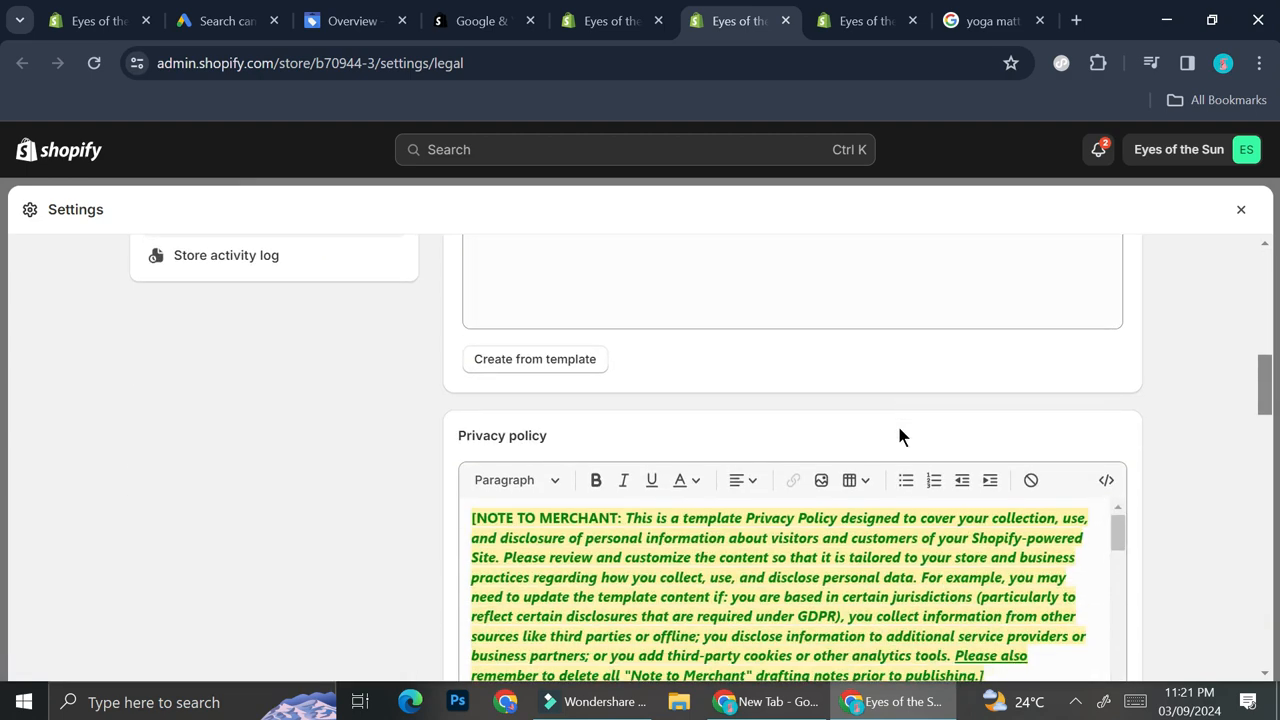
pyautogui.click(590, 459)
pyautogui.scroll(3, 884, 350)
pyautogui.scroll(-3, 884, 350)
pyautogui.click(578, 522)
pyautogui.click(1231, 210)
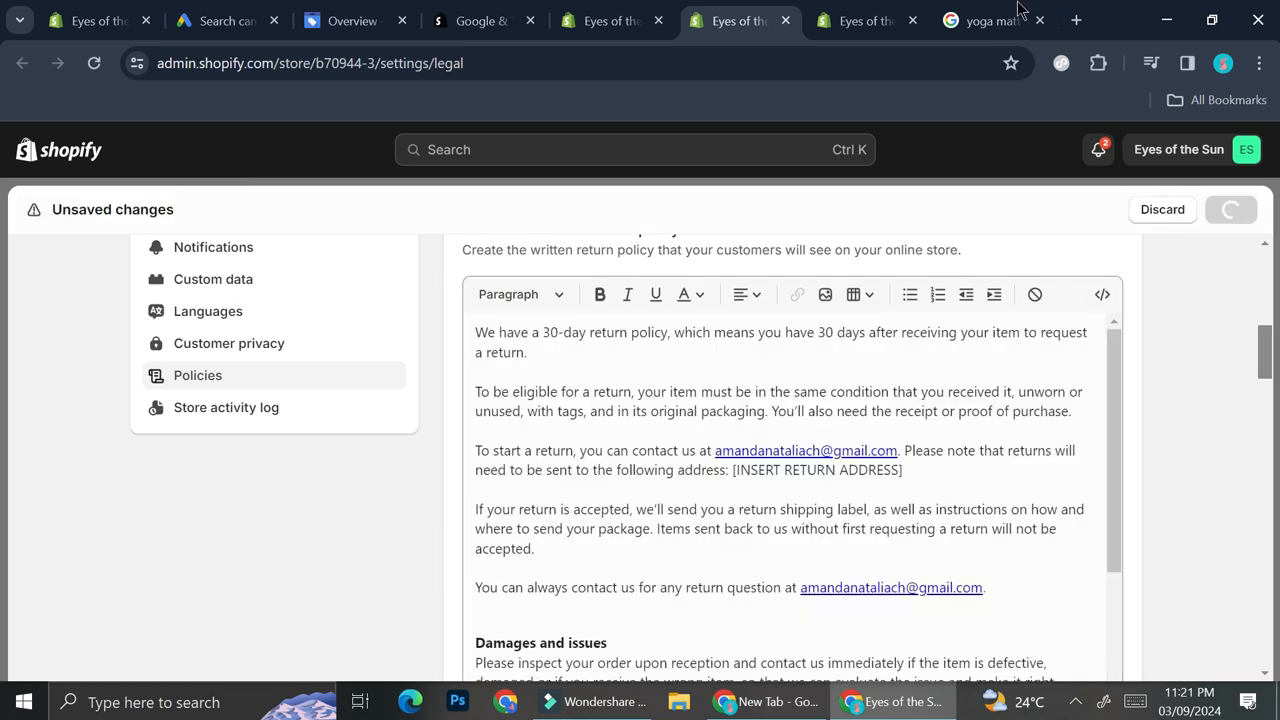
# - Close the extra policies tab and review the saved policies down to the contact information
pyautogui.click(911, 21)
pyautogui.click(629, 14)
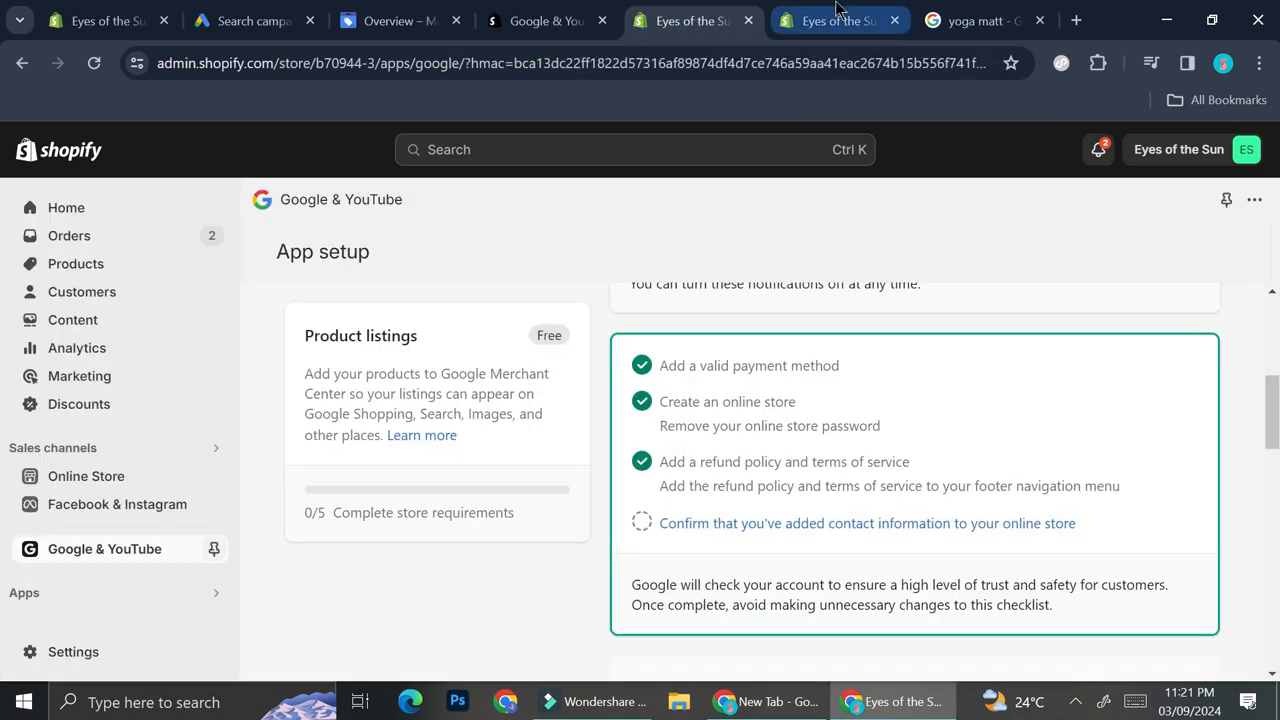
pyautogui.click(838, 10)
pyautogui.scroll(-20, 1163, 515)
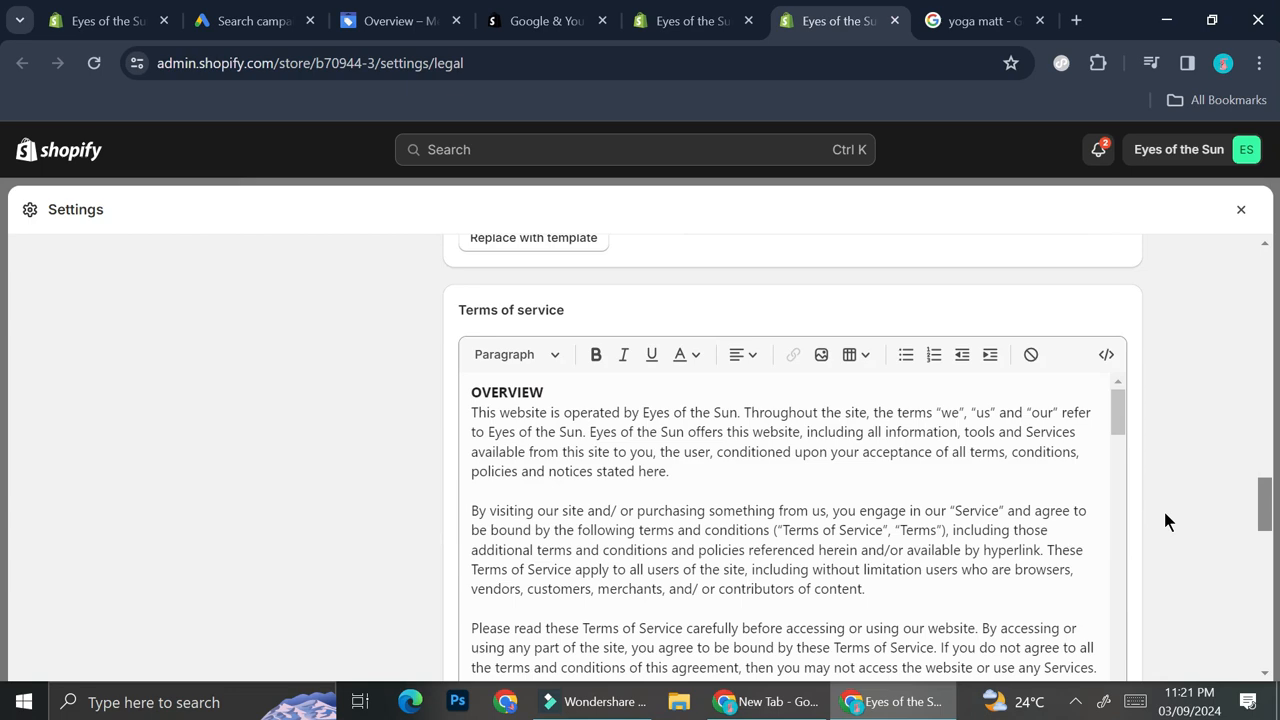
pyautogui.scroll(-5, 1163, 508)
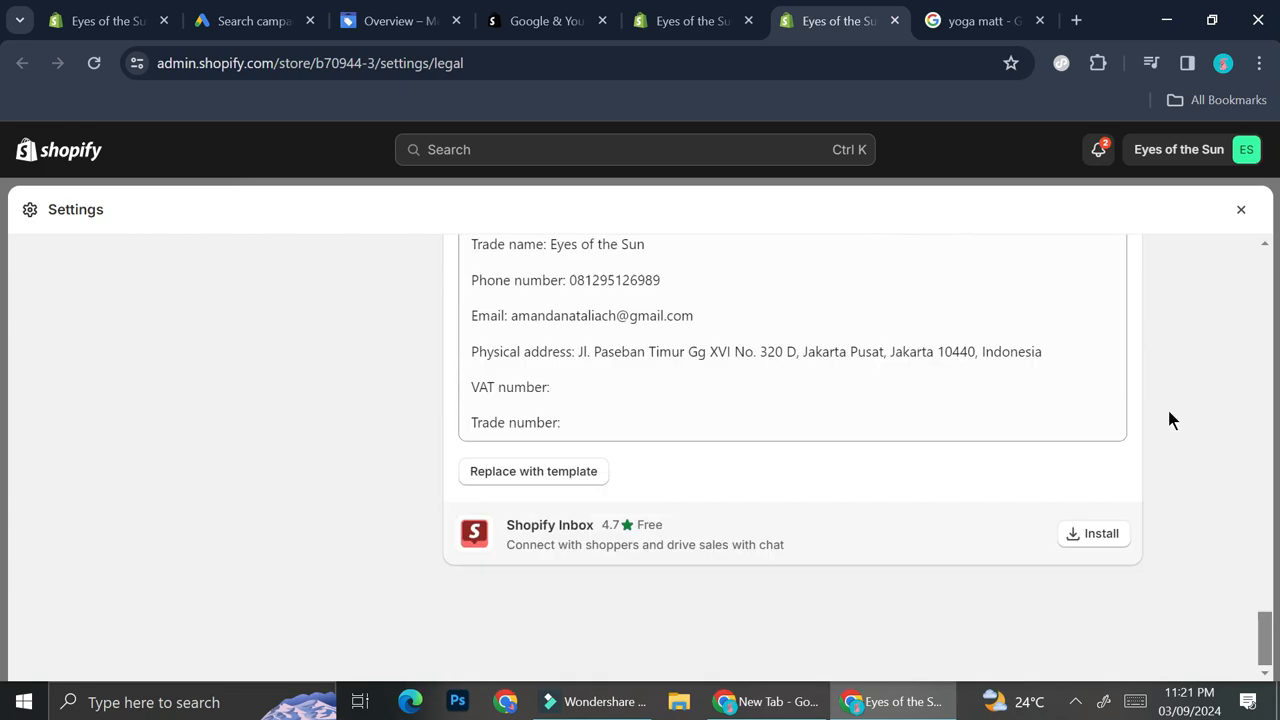
# - Confirm in the Google & YouTube app checklist that contact information has been added to the online store
pyautogui.click(690, 20)
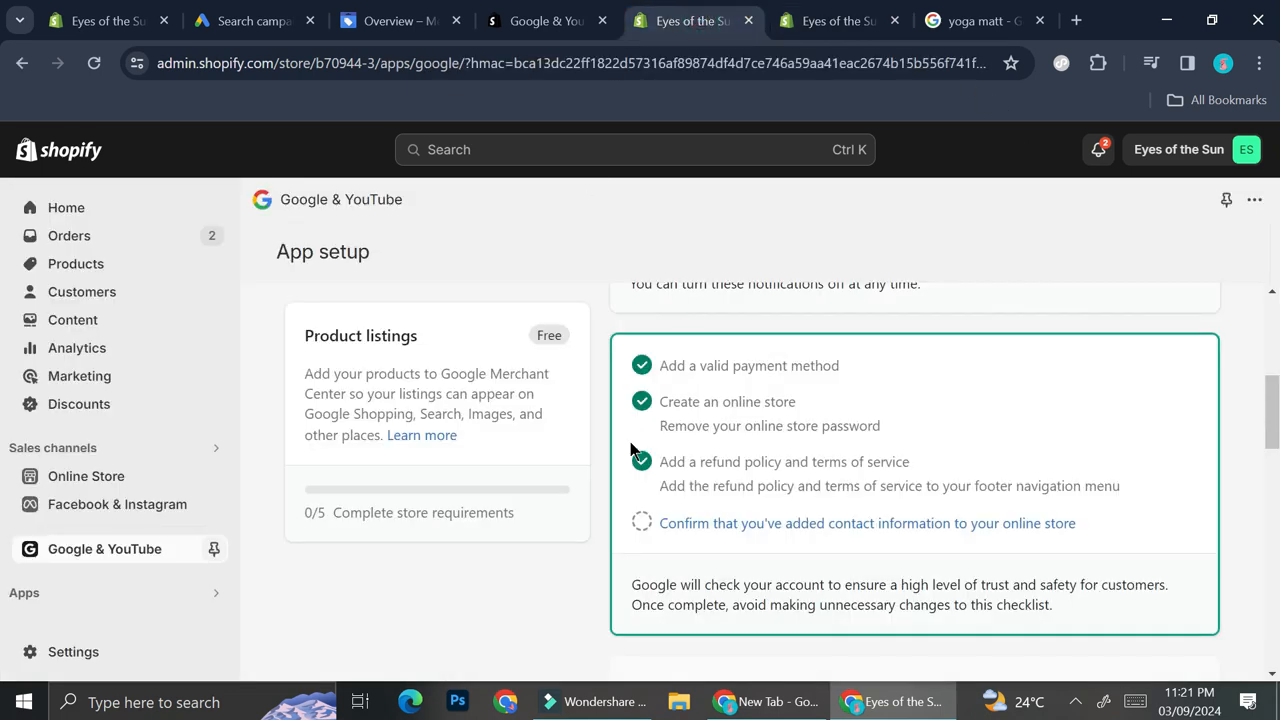
pyautogui.click(676, 528)
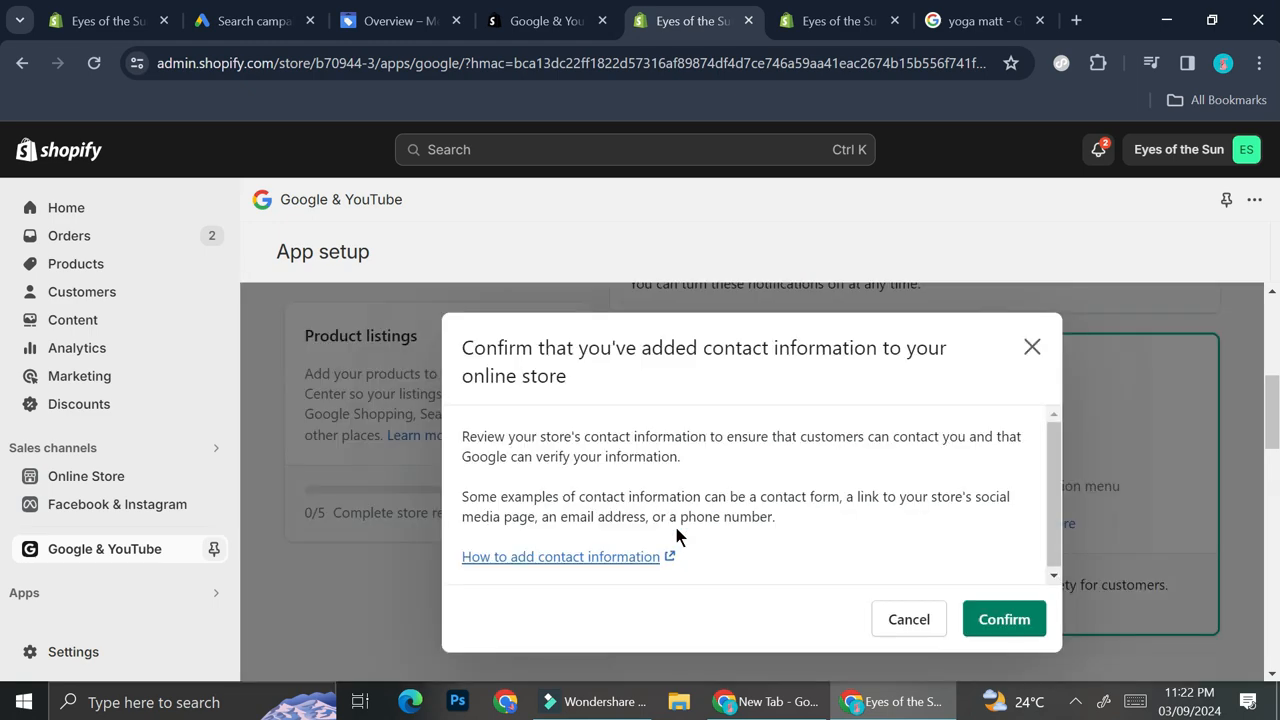
pyautogui.click(993, 620)
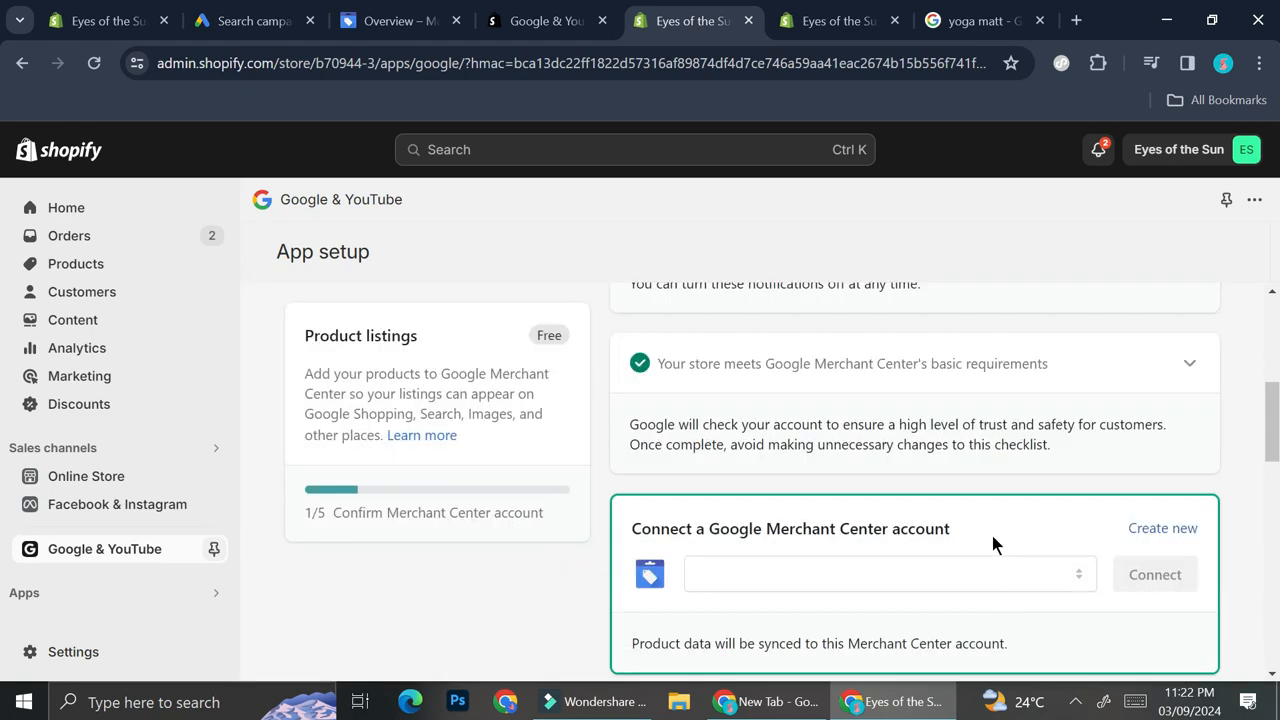
# - Create a new Google Merchant Center account for Eyes of the Sun and connect it to the store
pyautogui.scroll(-1, 755, 566)
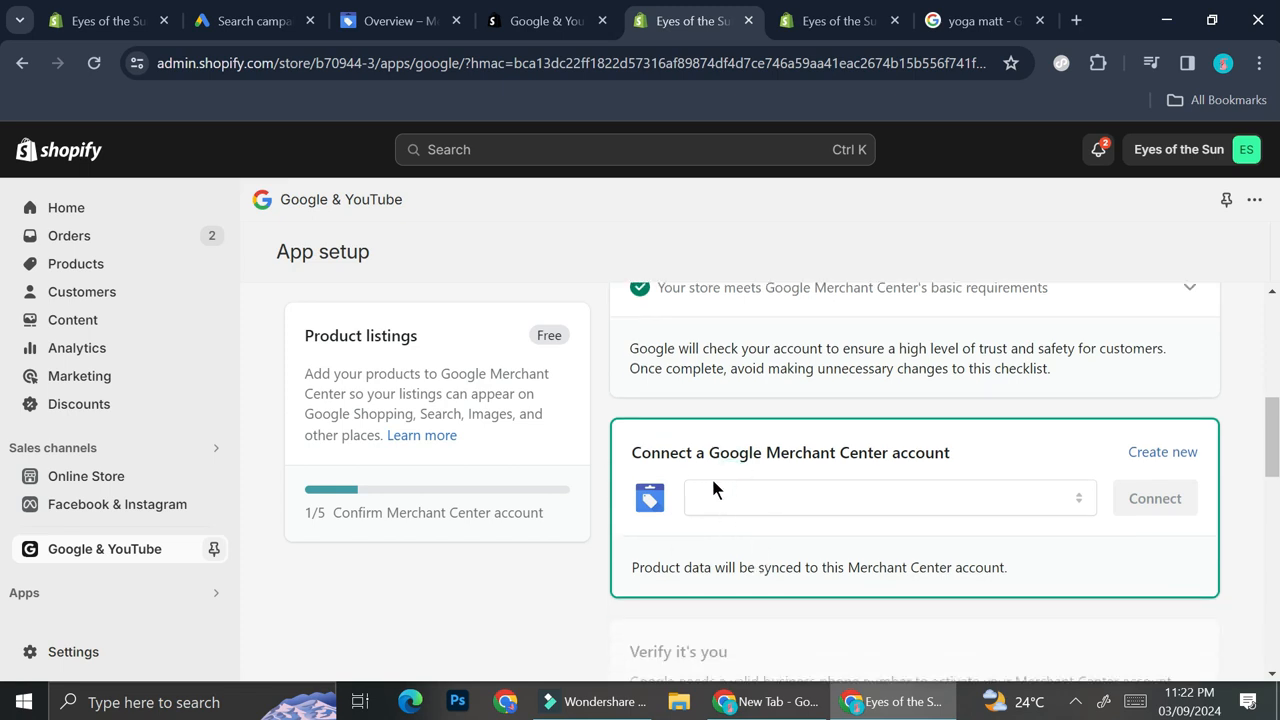
pyautogui.scroll(-1, 930, 539)
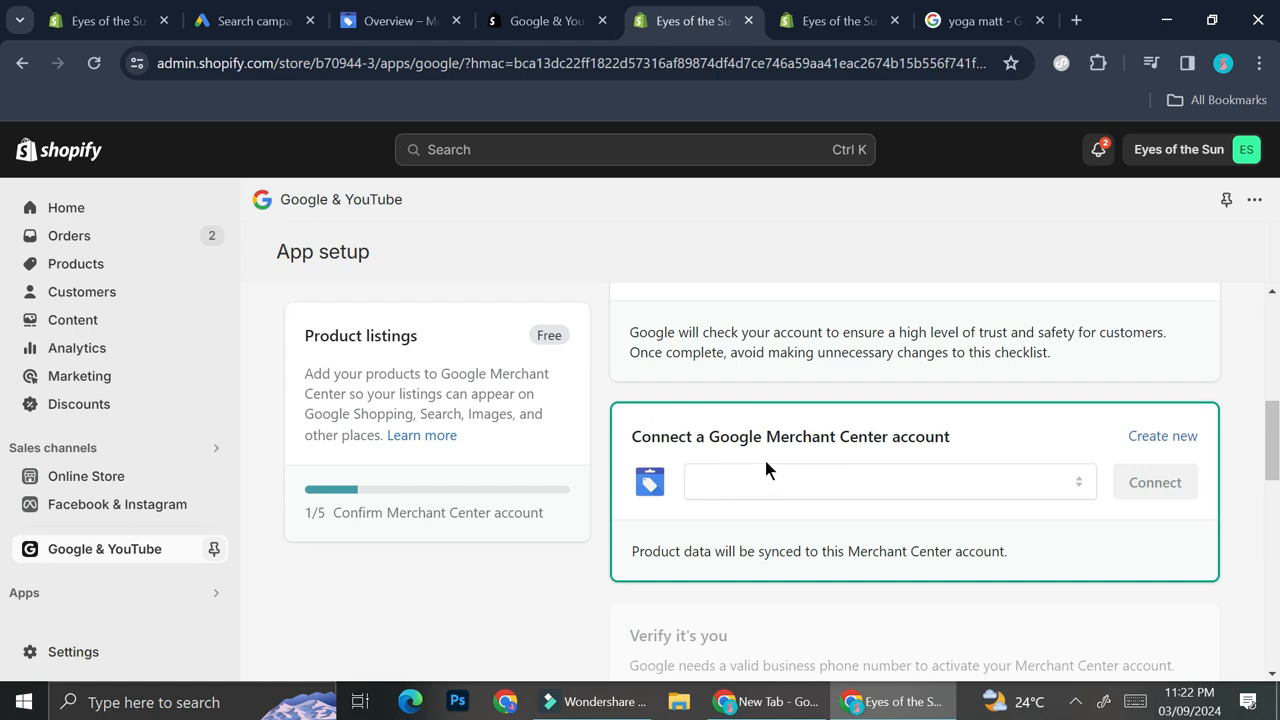
pyautogui.click(1160, 436)
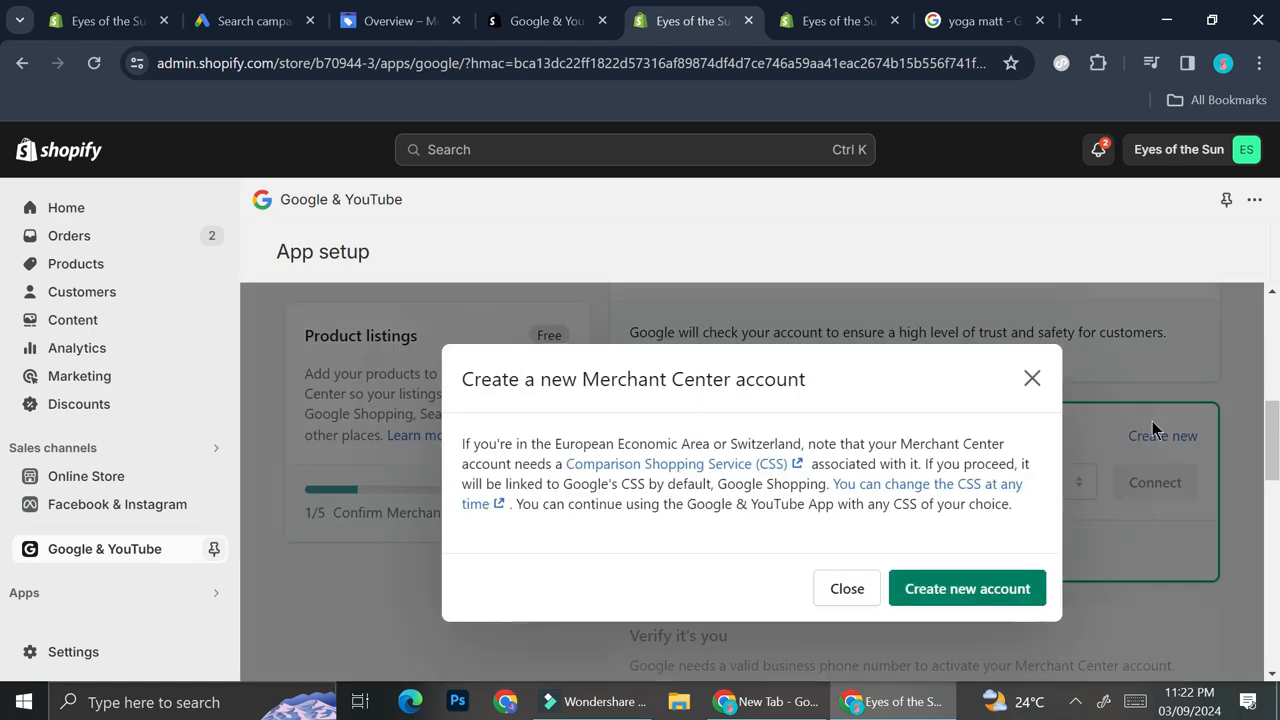
pyautogui.click(968, 587)
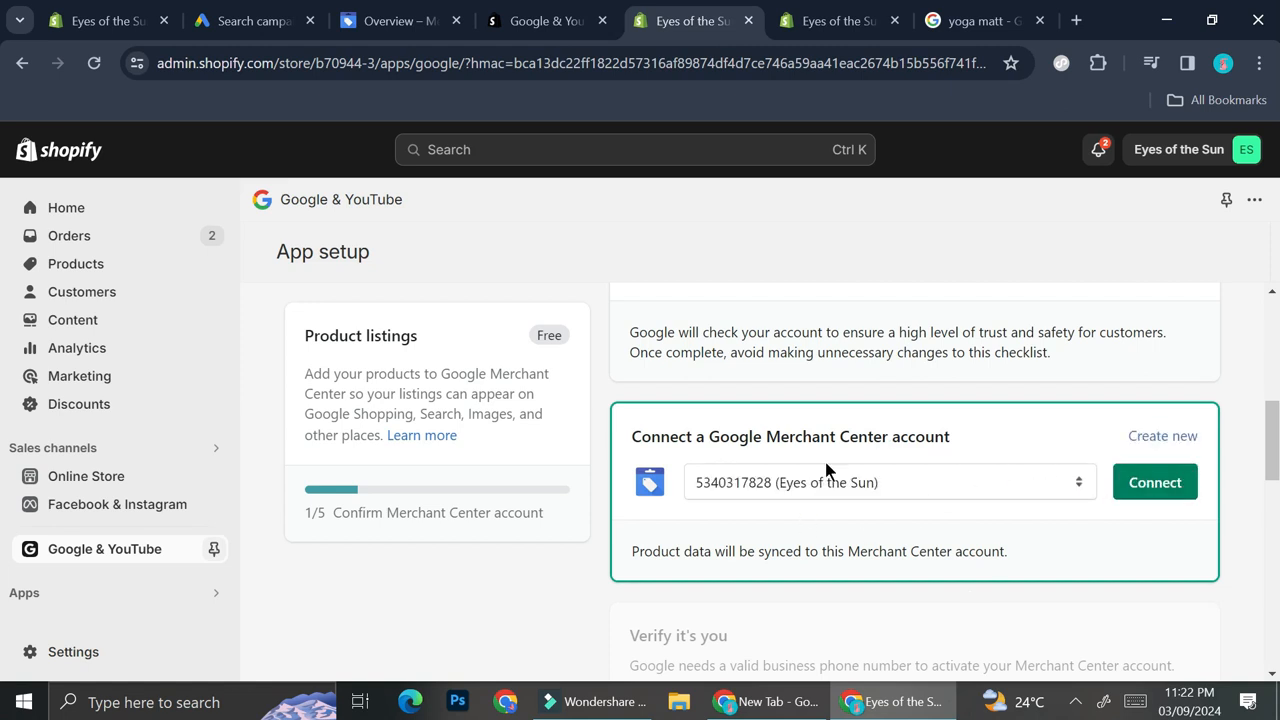
pyautogui.scroll(-1, 789, 446)
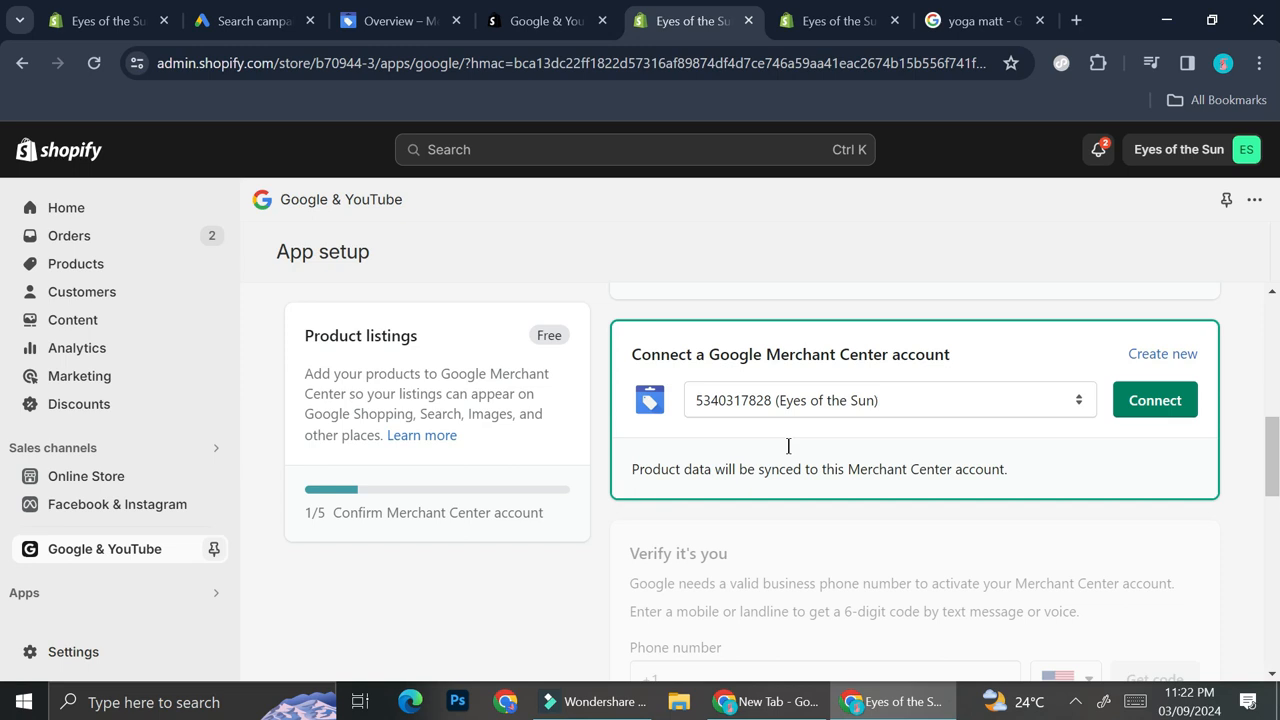
pyautogui.scroll(-1, 940, 458)
pyautogui.click(1138, 338)
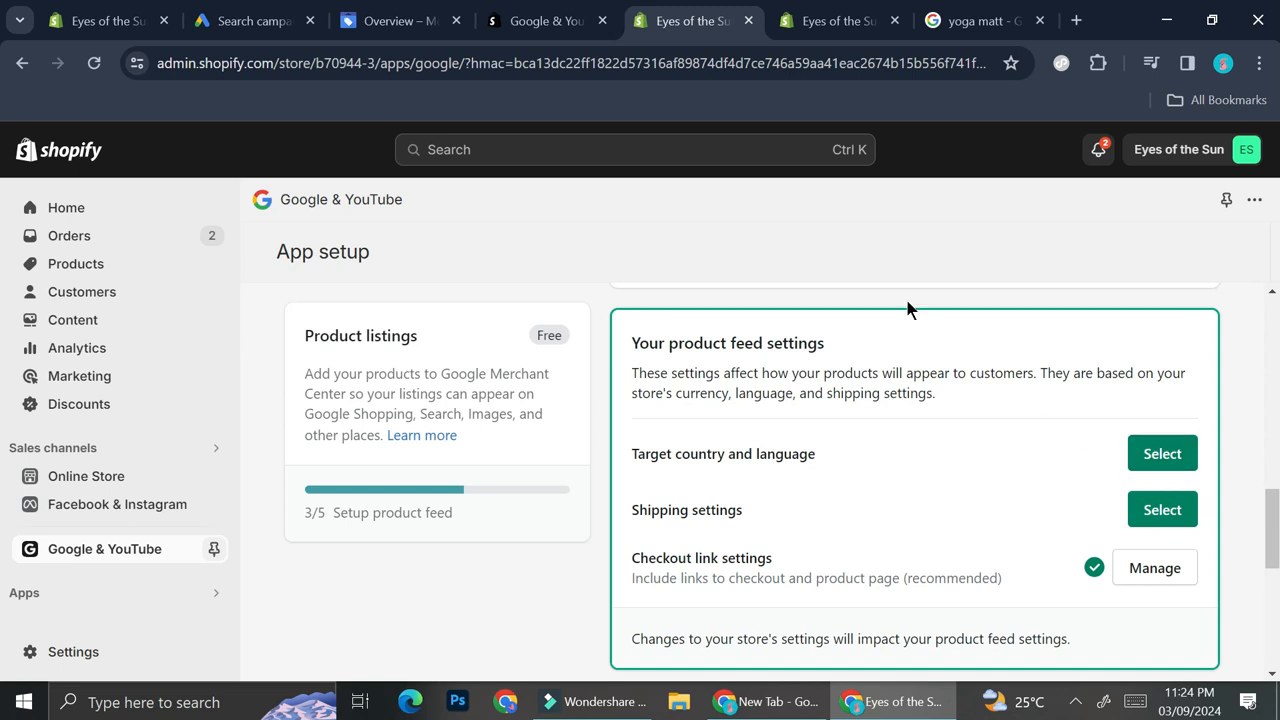
# - Set the product feed's target country to Indonesia and target language to Indonesian
pyautogui.click(1150, 445)
pyautogui.scroll(-1, 674, 487)
pyautogui.click(710, 443)
pyautogui.click(711, 452)
pyautogui.click(626, 528)
pyautogui.click(601, 577)
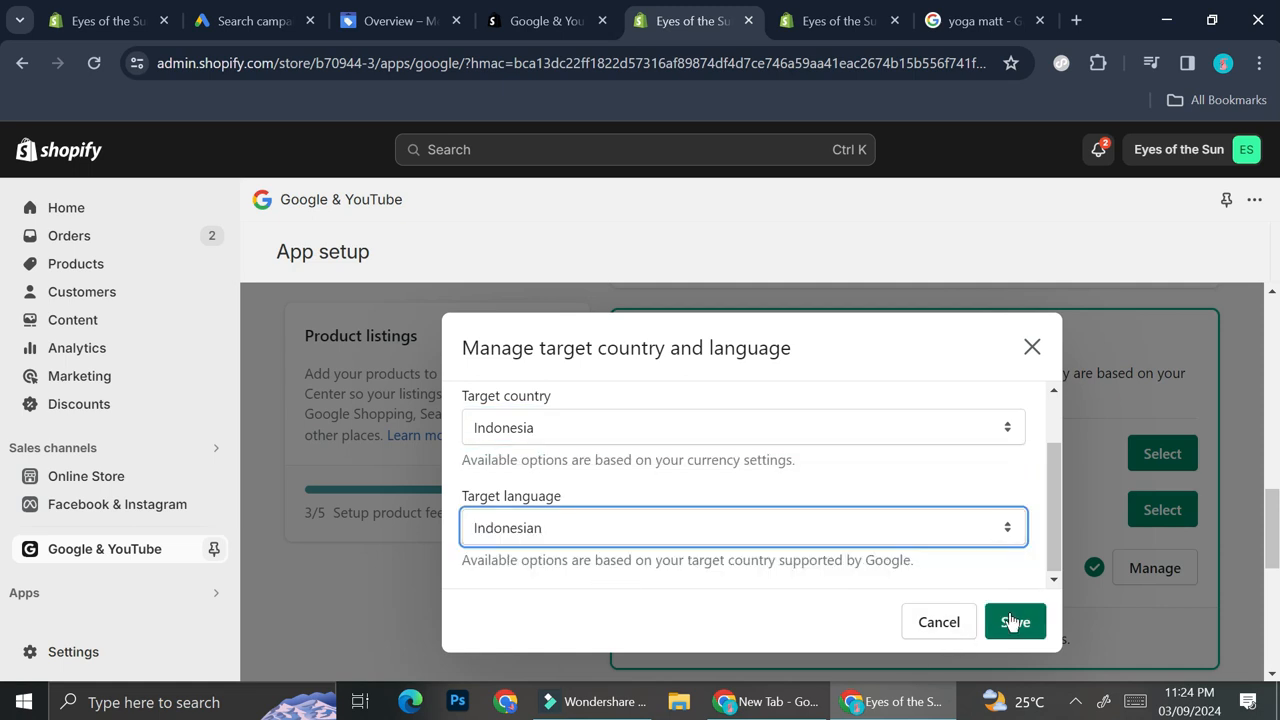
pyautogui.click(1012, 622)
# - Save the shipping settings to automatically import shipping information from the store settings
pyautogui.click(1160, 533)
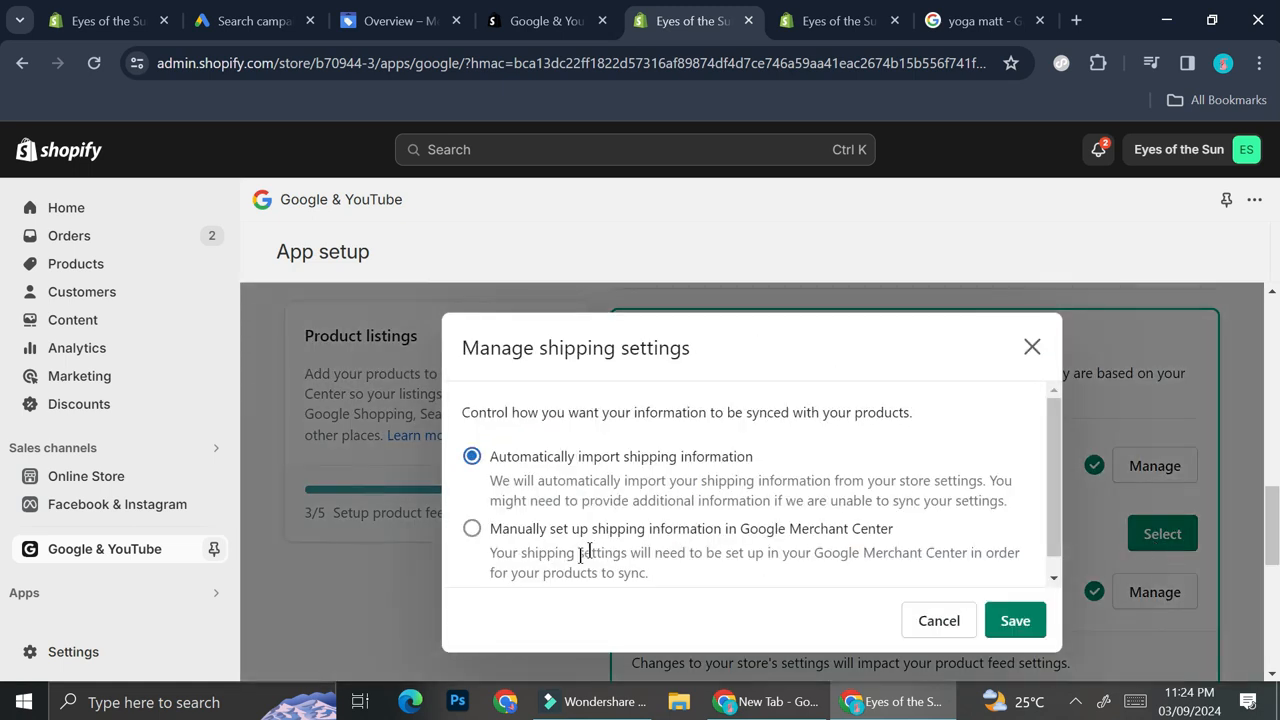
pyautogui.click(1014, 621)
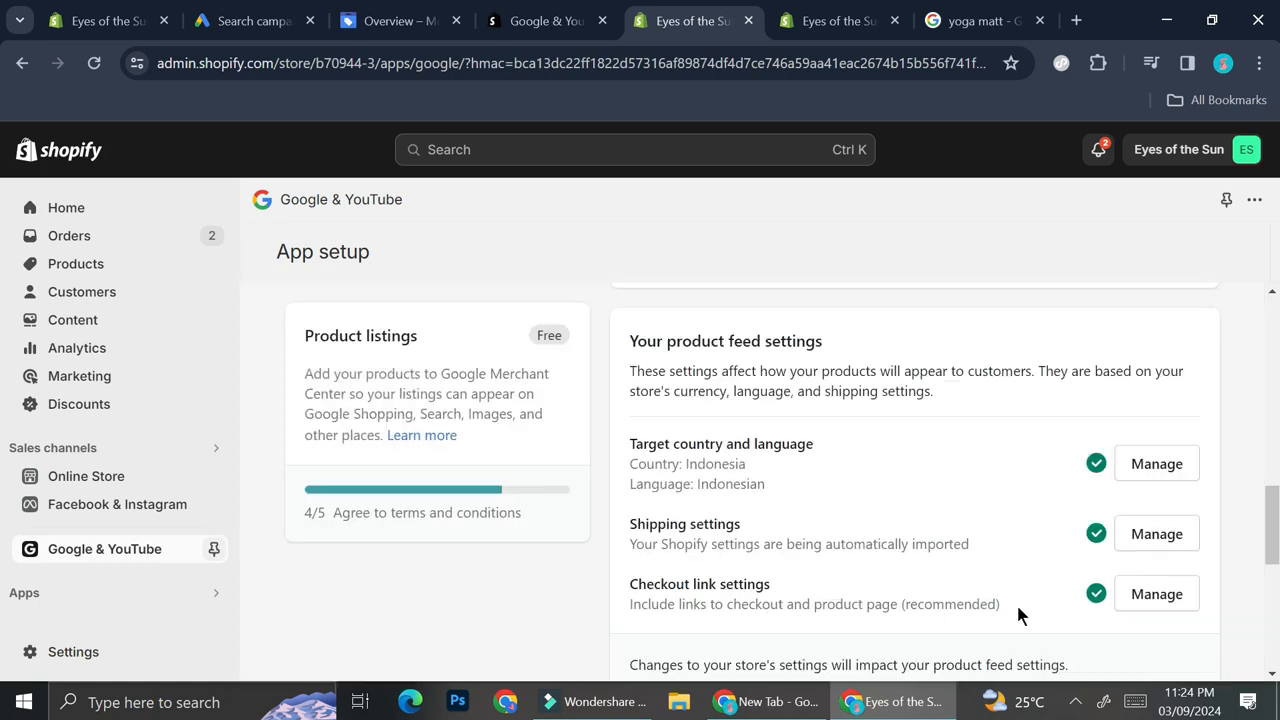
pyautogui.click(1170, 533)
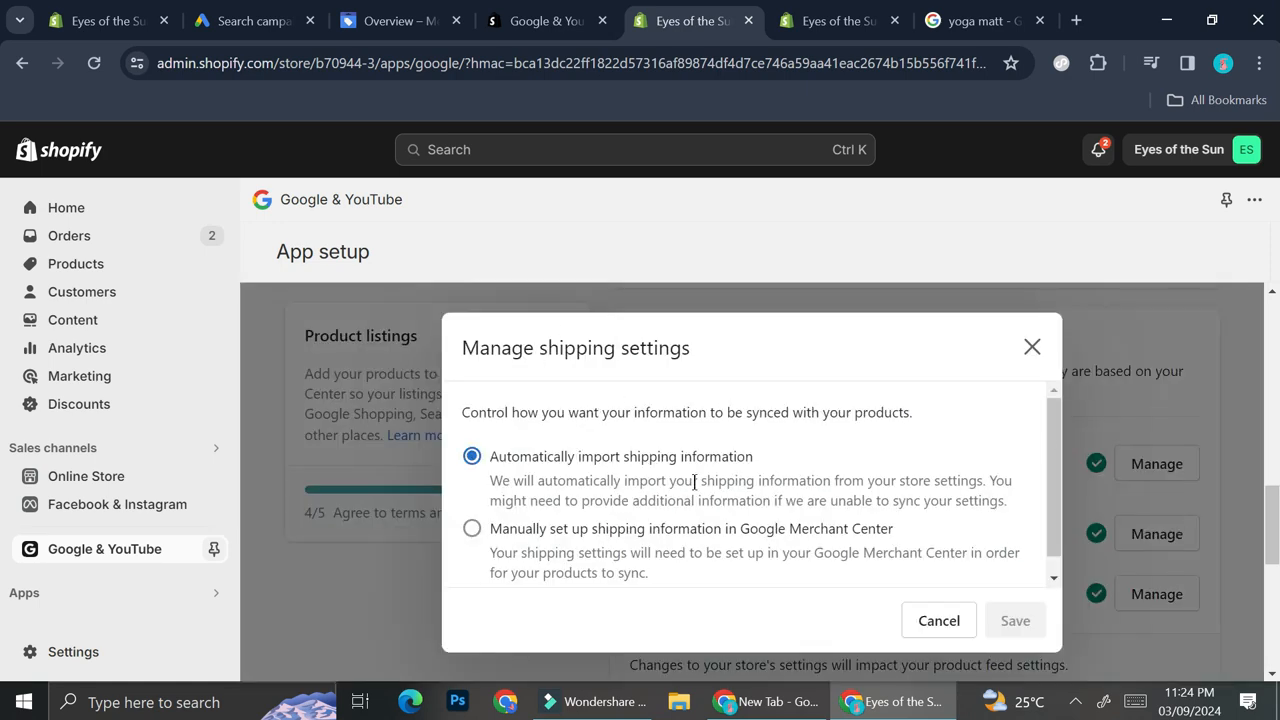
pyautogui.click(1032, 347)
# - Agree to Google's terms of service and complete the Google & YouTube app setup
pyautogui.scroll(-2, 1040, 470)
pyautogui.scroll(-1, 1040, 475)
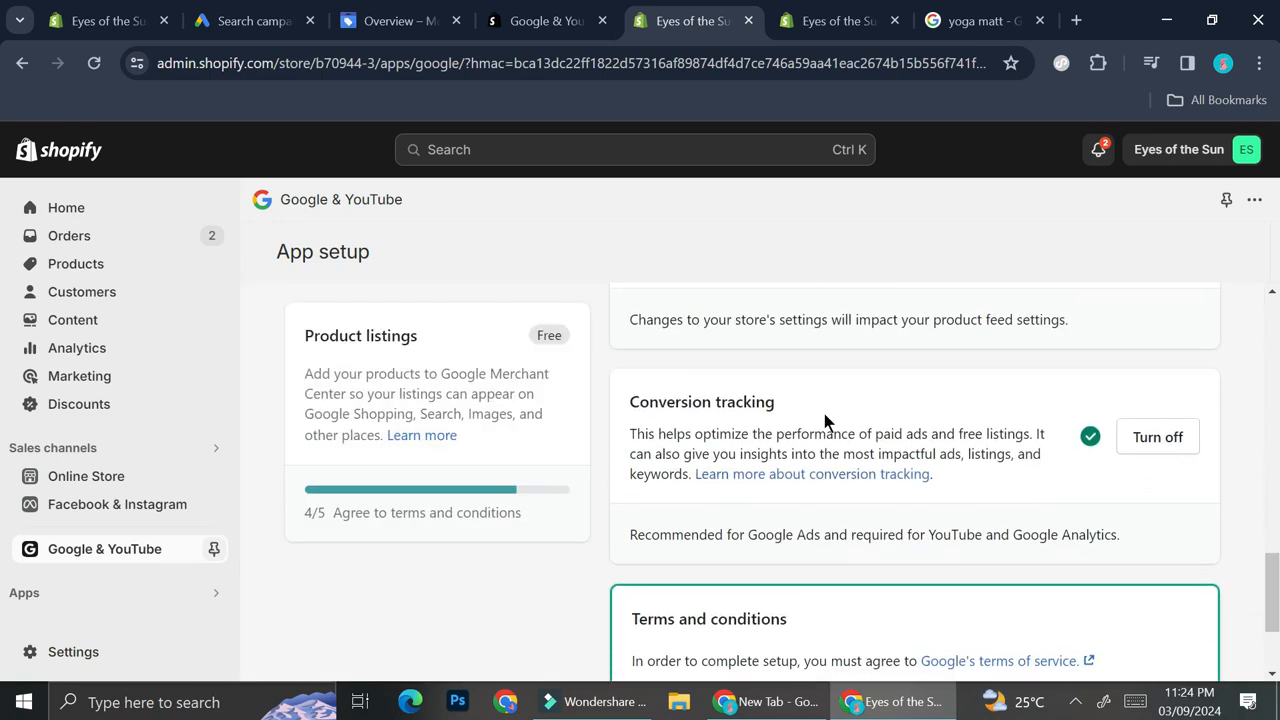
pyautogui.scroll(-2, 825, 416)
pyautogui.click(640, 529)
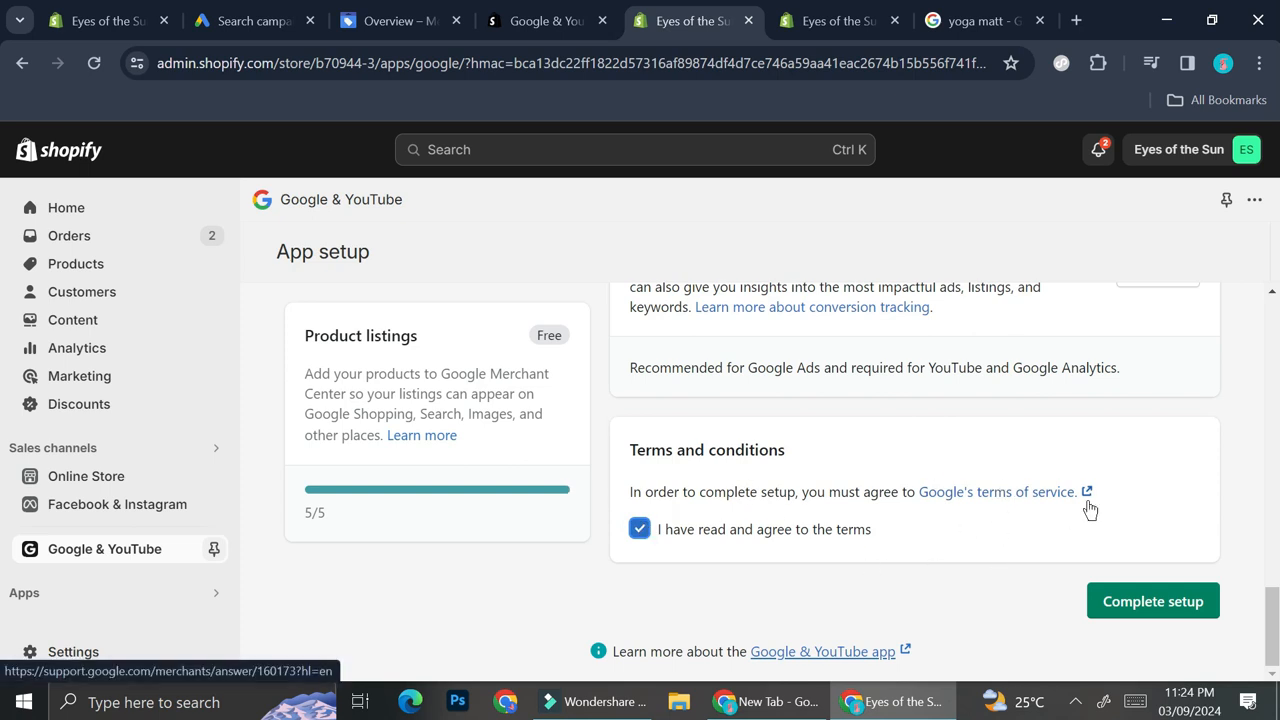
pyautogui.click(1143, 605)
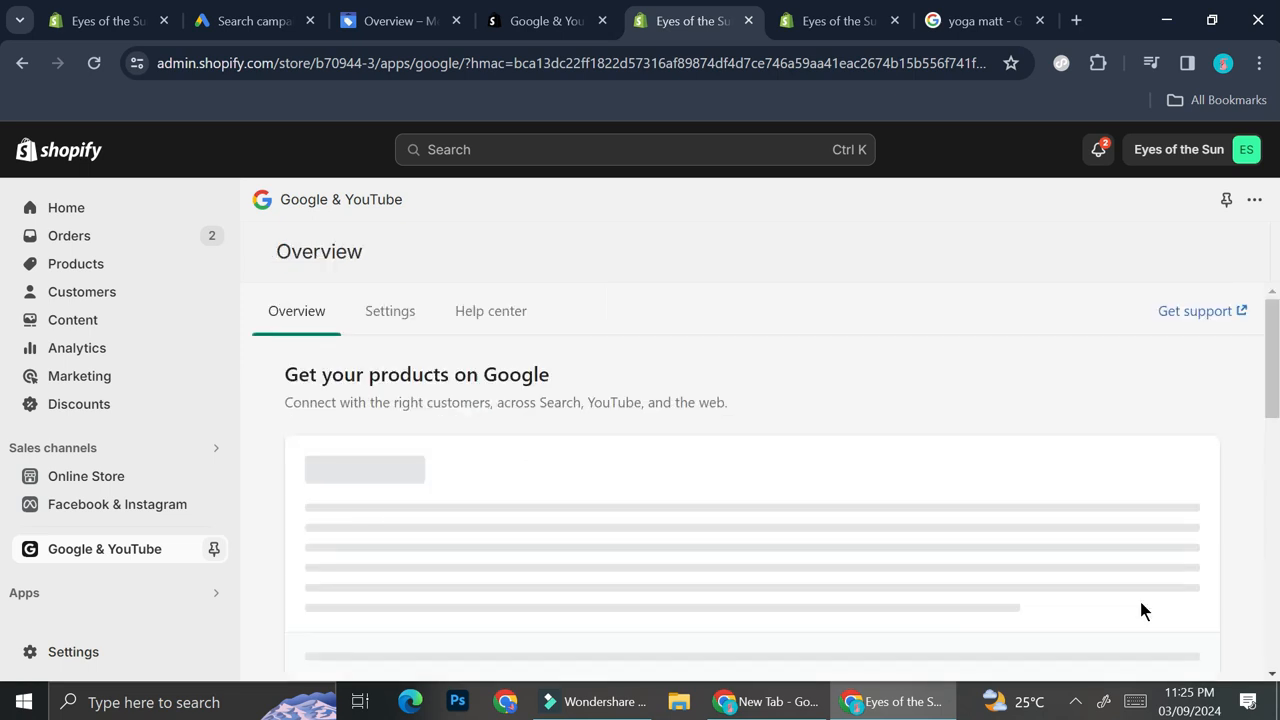
# - Review the product status section of the Google & YouTube overview
pyautogui.scroll(-3, 851, 528)
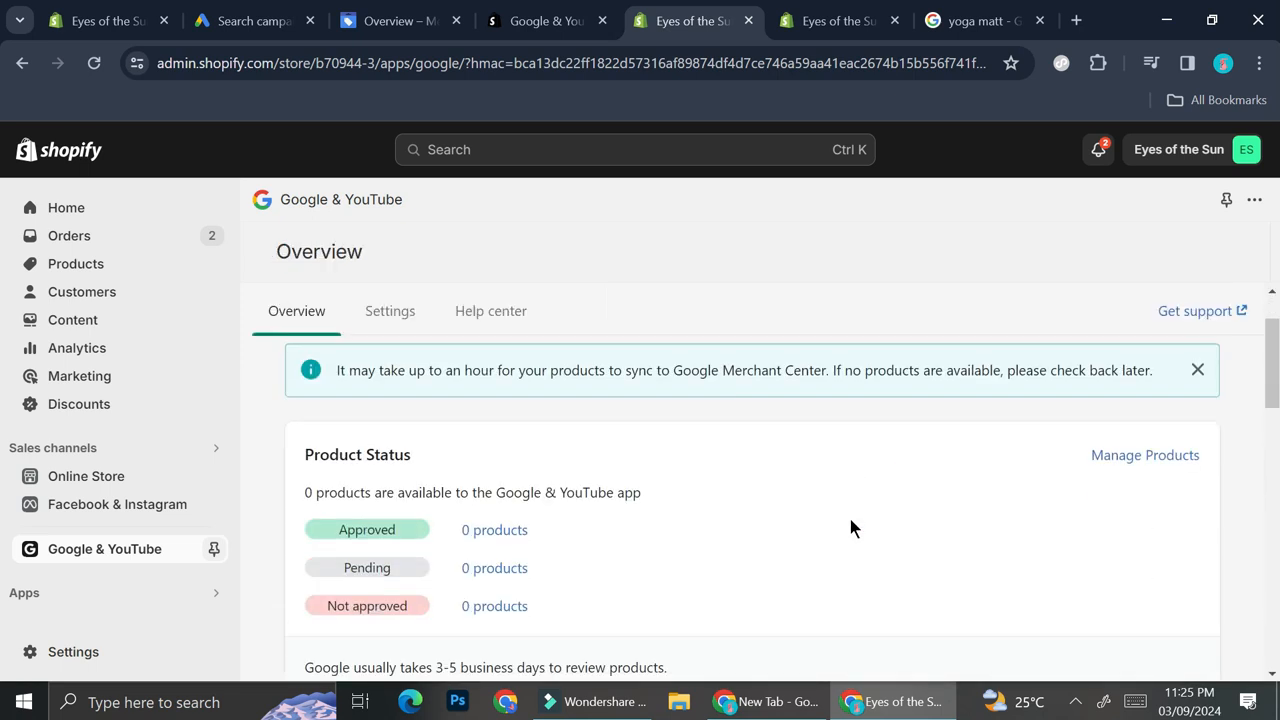
pyautogui.scroll(2, 851, 528)
pyautogui.scroll(-1, 850, 527)
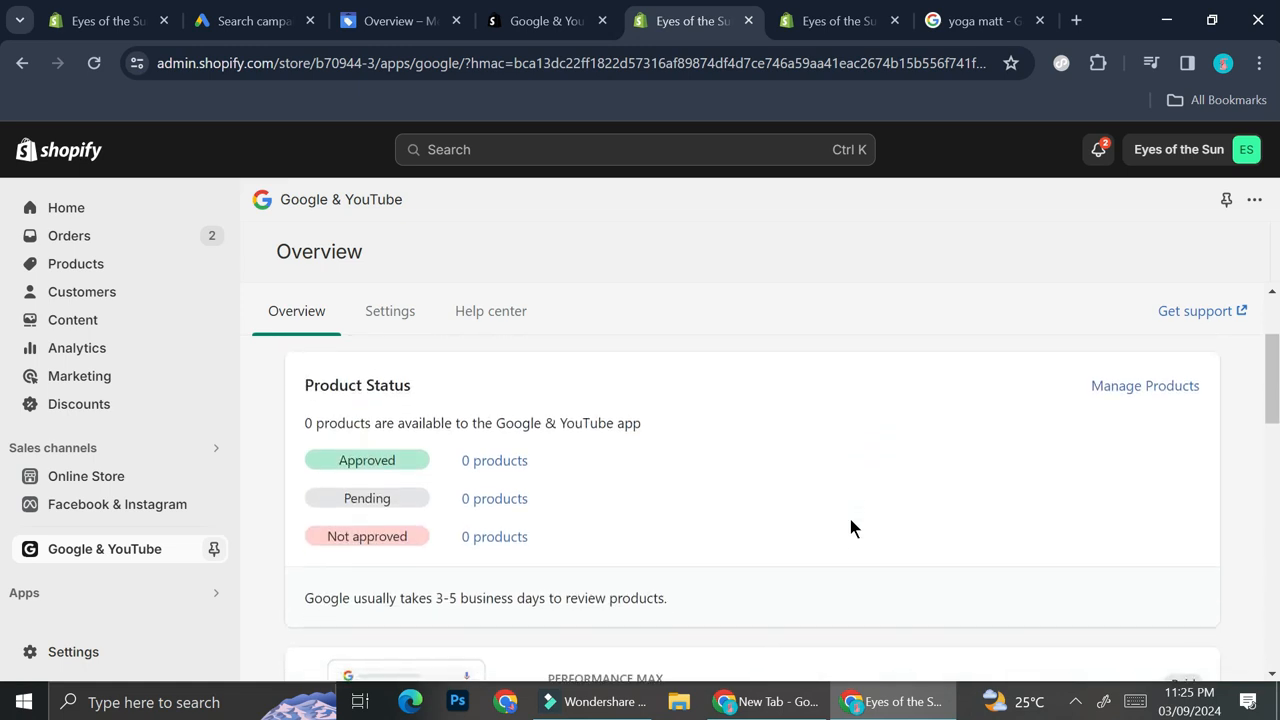
pyautogui.scroll(1, 733, 467)
pyautogui.scroll(-1, 705, 565)
pyautogui.scroll(1, 705, 565)
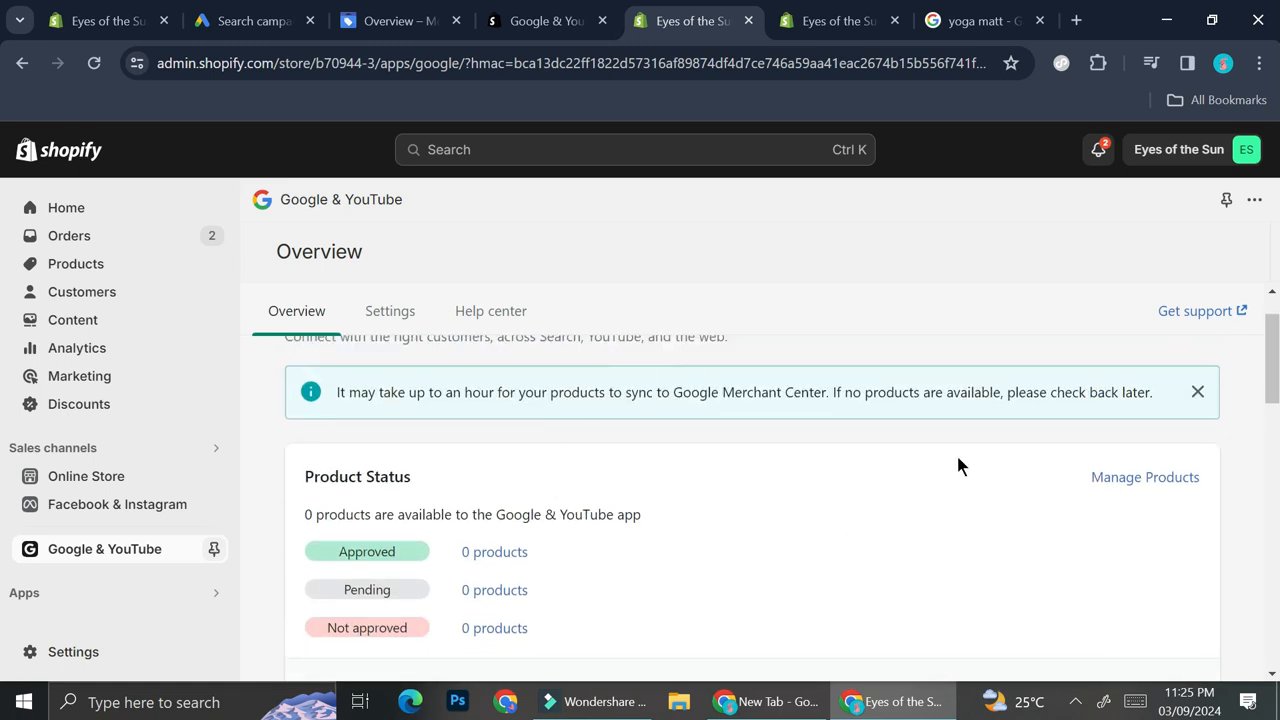
# - Try to enable Google & YouTube publishing for Amora in the bulk product editor, then close it
pyautogui.click(1133, 480)
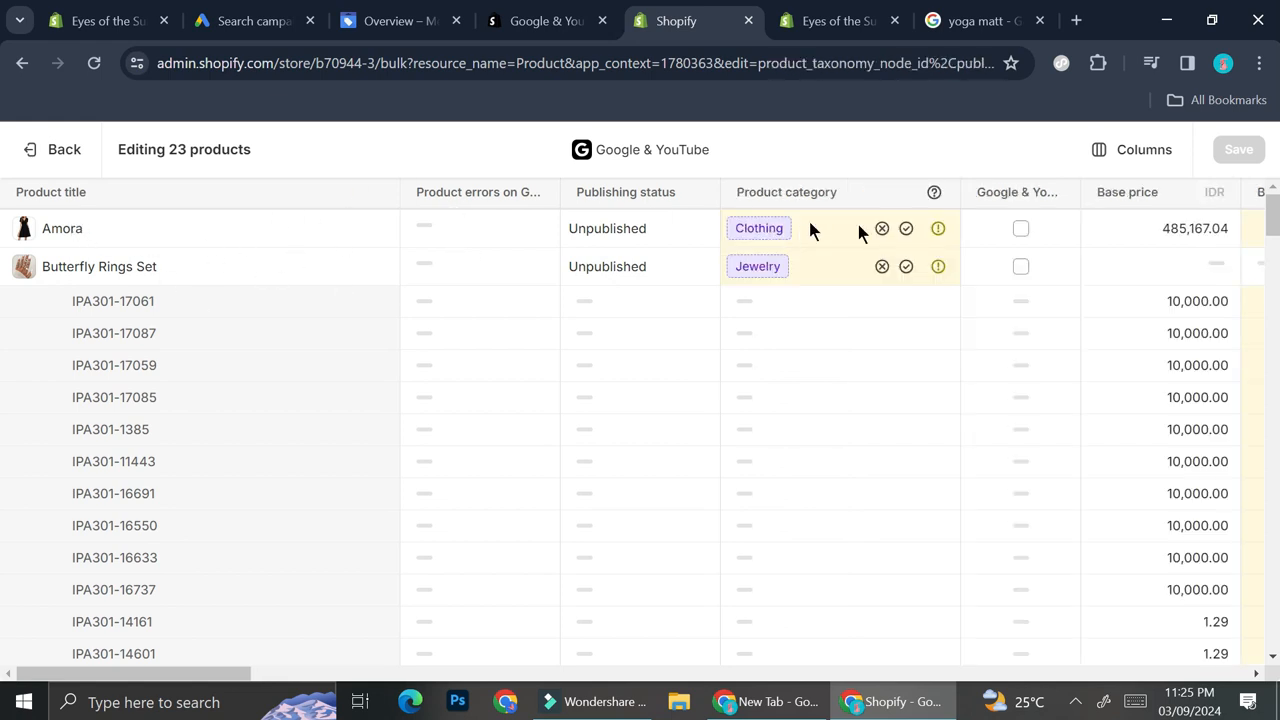
pyautogui.click(1021, 230)
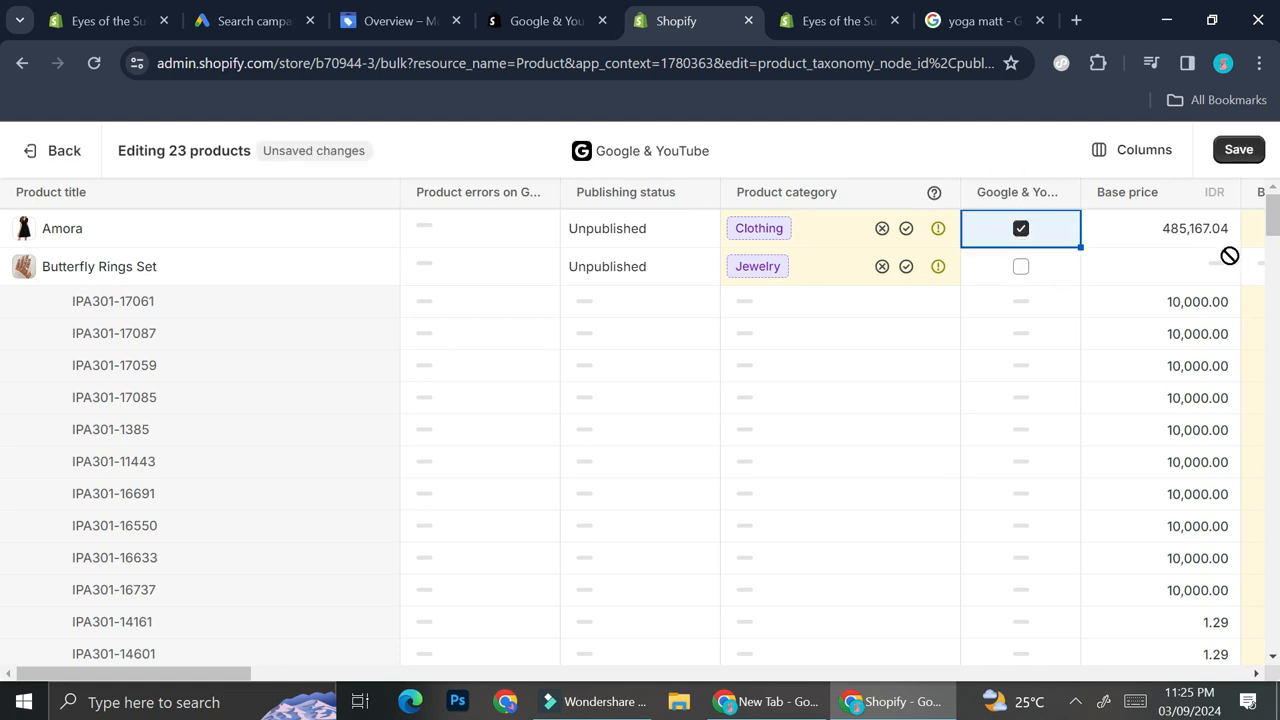
pyautogui.scroll(-10, 1229, 449)
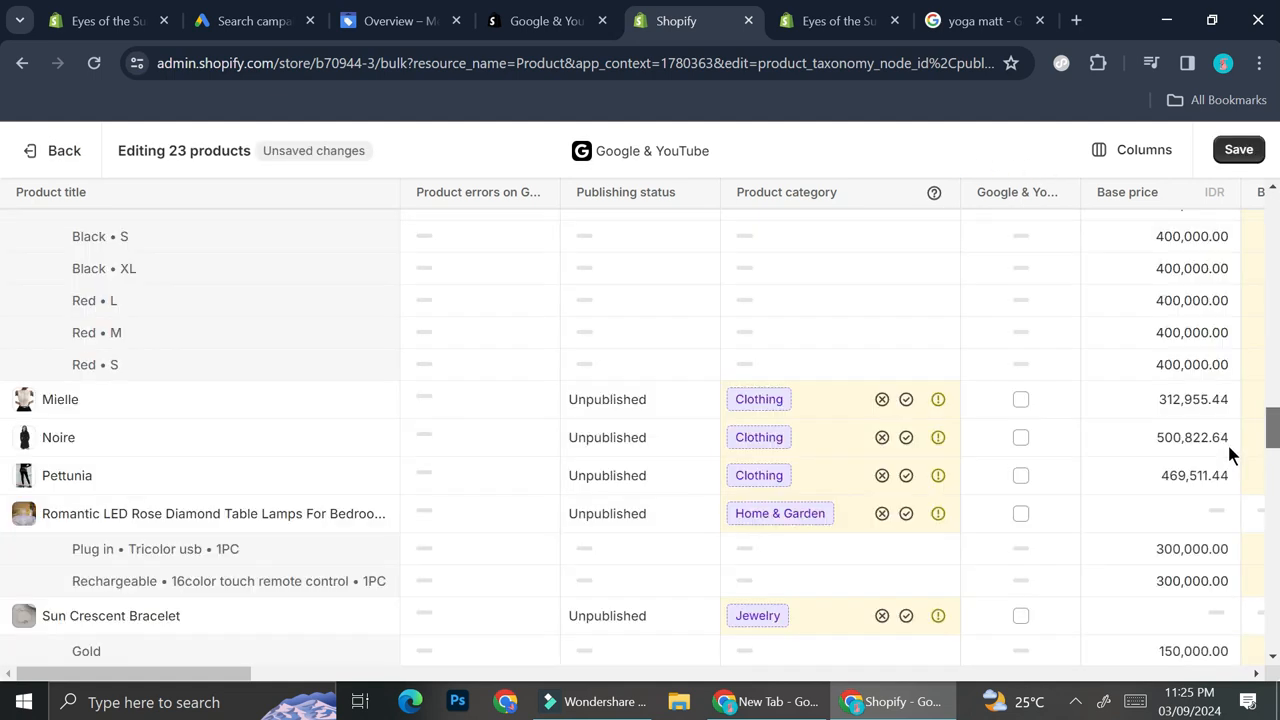
pyautogui.scroll(-2, 1229, 447)
pyautogui.hotkey('ctrl', 'w')
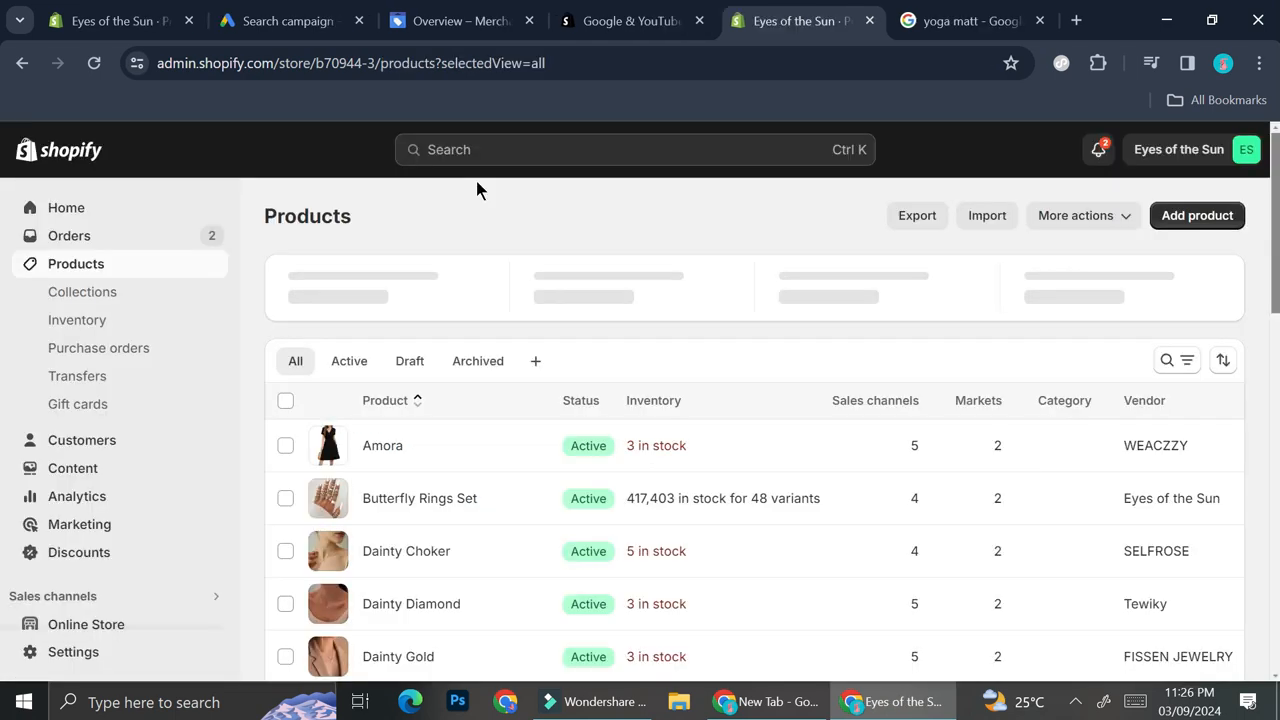
# - Open the Amora product to check its sales channels, then return to the Google & YouTube app
pyautogui.click(508, 457)
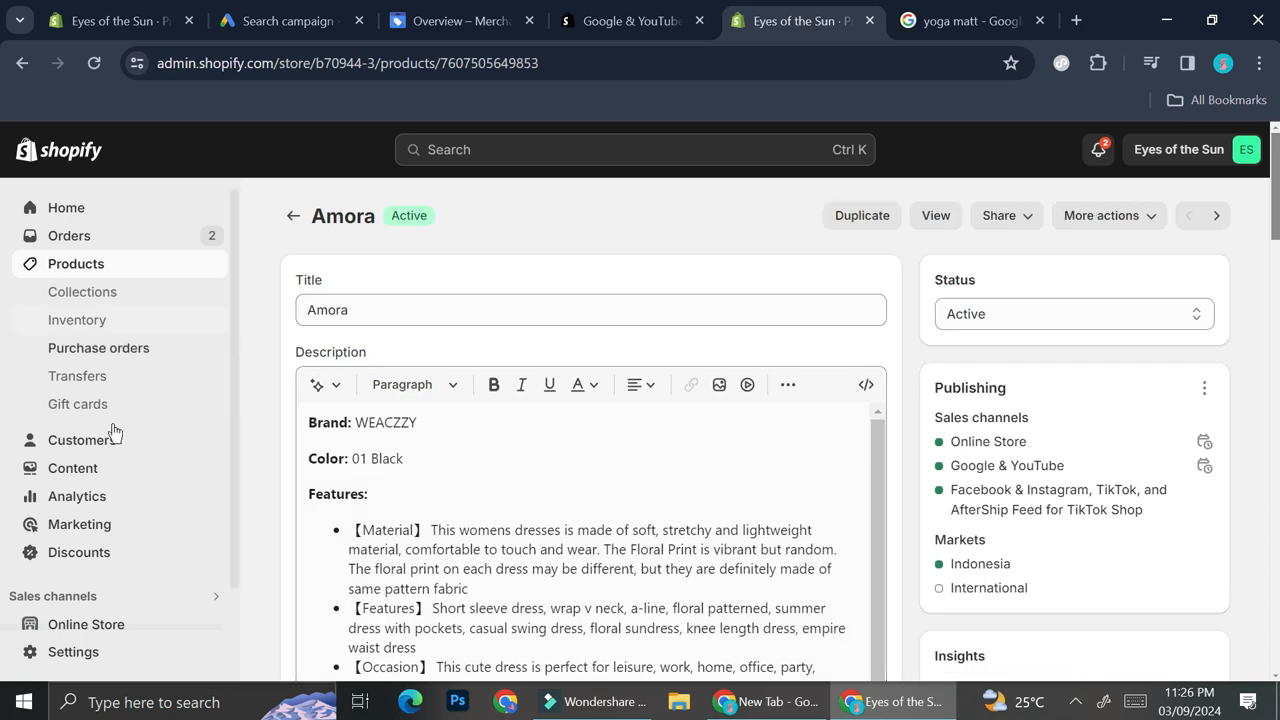
pyautogui.scroll(-1, 112, 530)
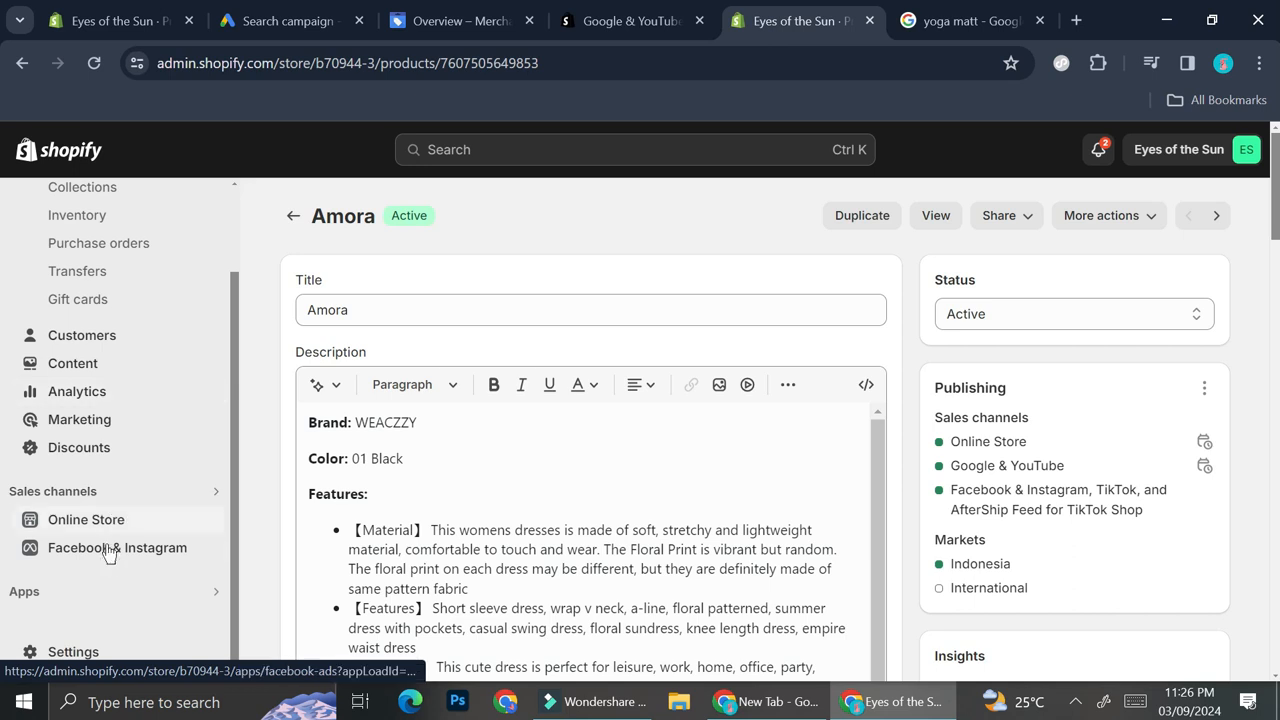
pyautogui.click(216, 497)
pyautogui.click(446, 264)
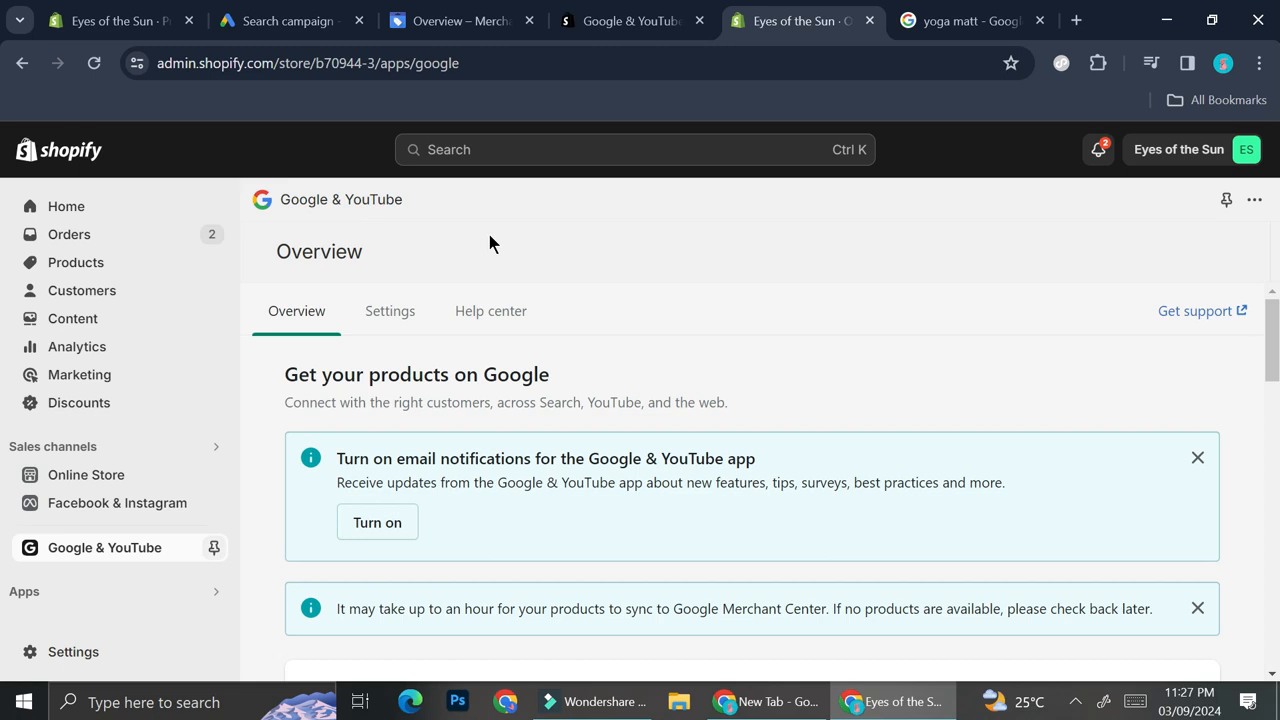
# - Browse the Google & YouTube app's settings and overview sections
pyautogui.click(403, 337)
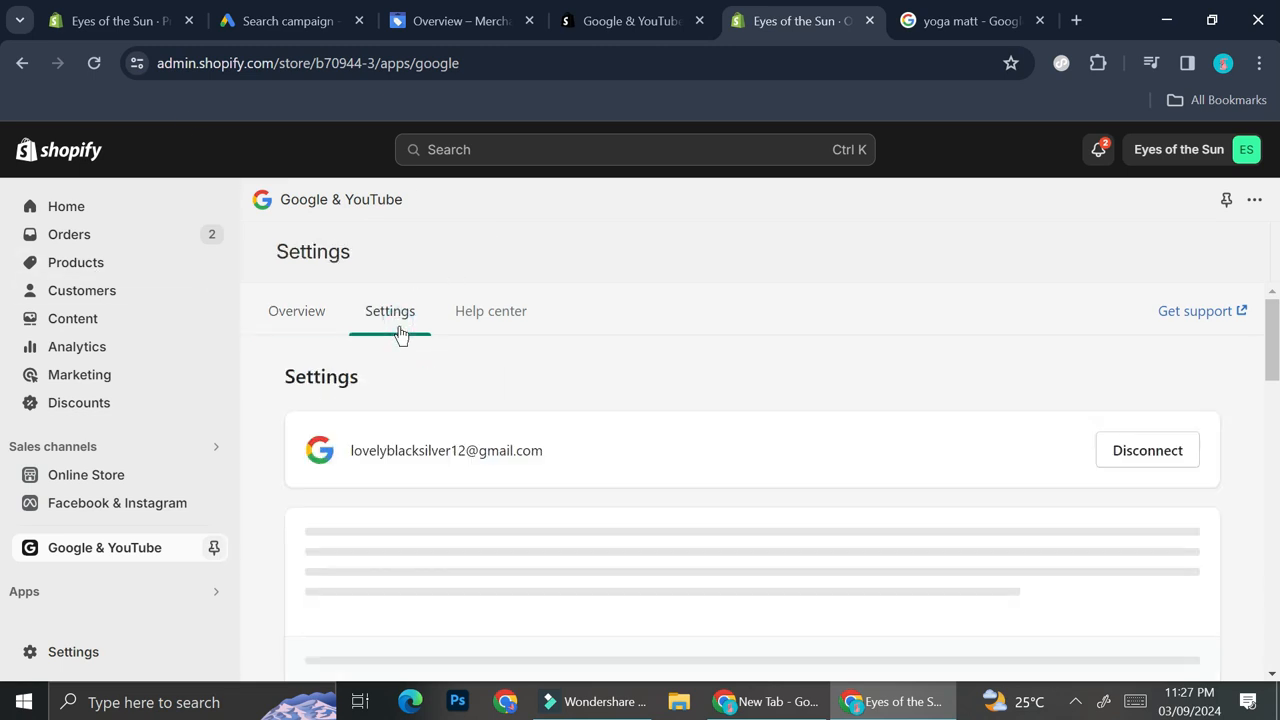
pyautogui.click(297, 318)
pyautogui.scroll(-1, 935, 538)
pyautogui.scroll(-4, 937, 548)
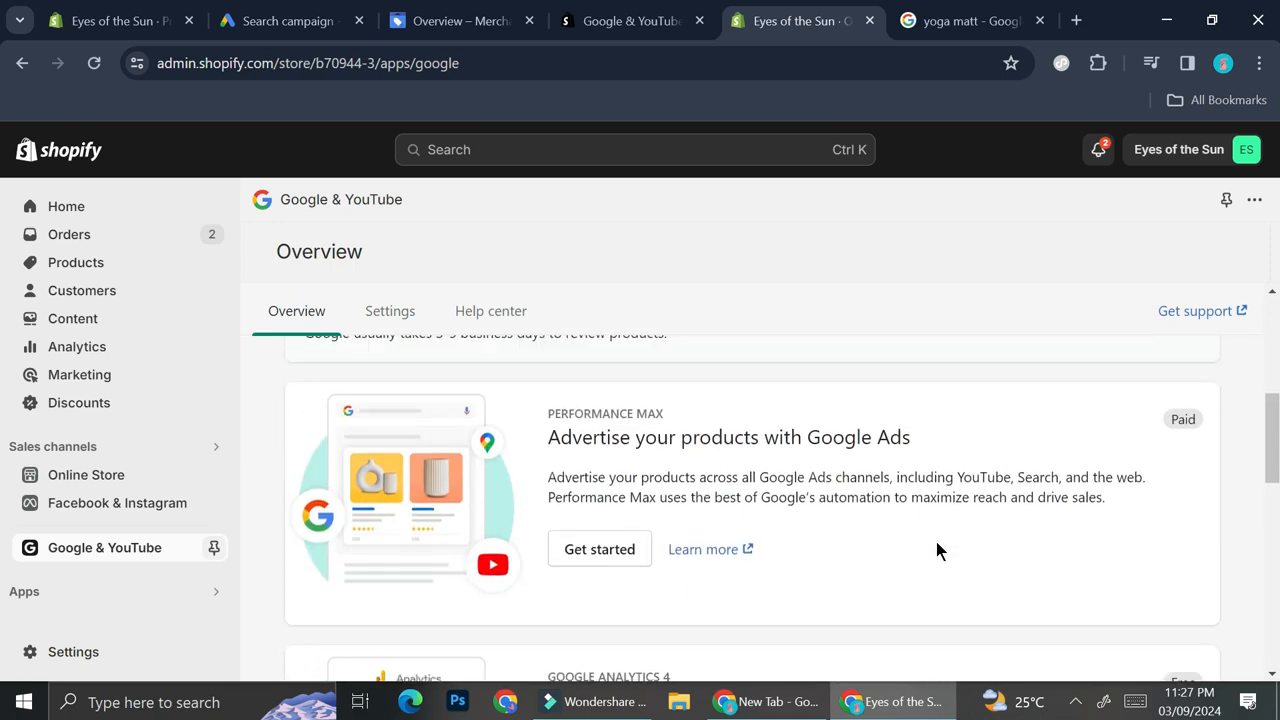
pyautogui.scroll(-2, 937, 548)
pyautogui.scroll(-4, 937, 548)
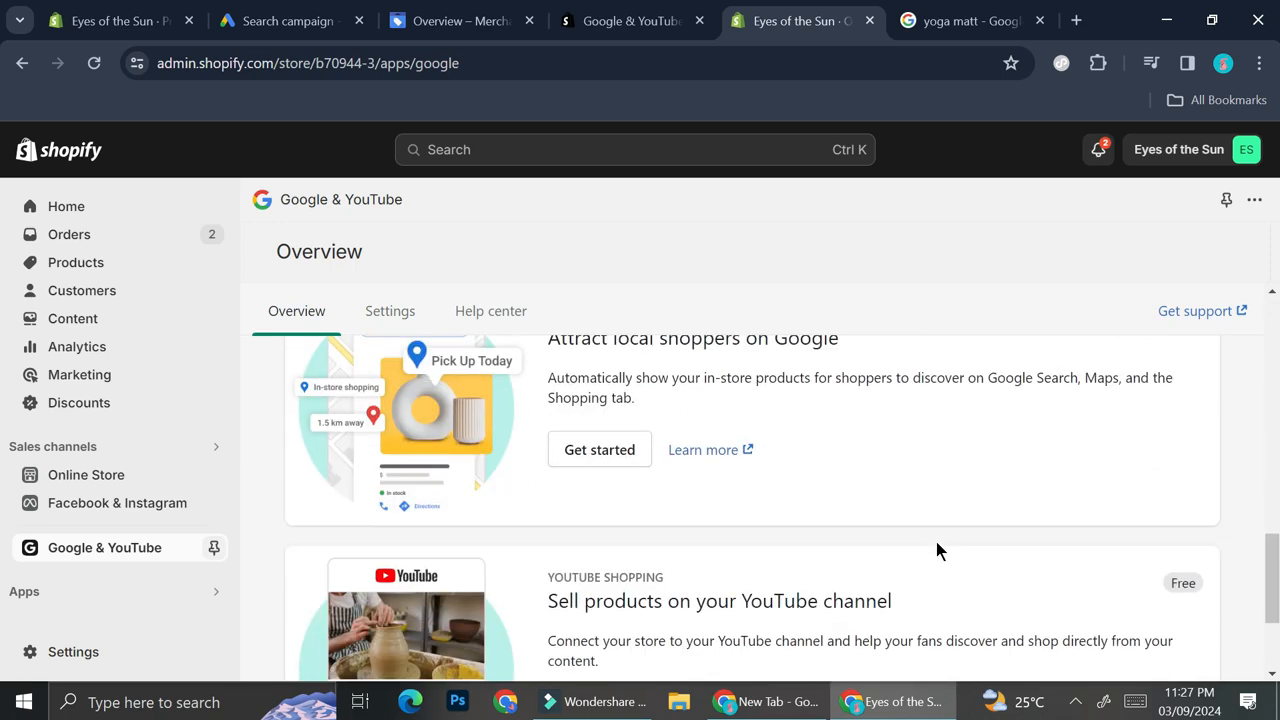
pyautogui.scroll(-1, 937, 548)
pyautogui.scroll(-1, 937, 548)
pyautogui.scroll(11, 937, 548)
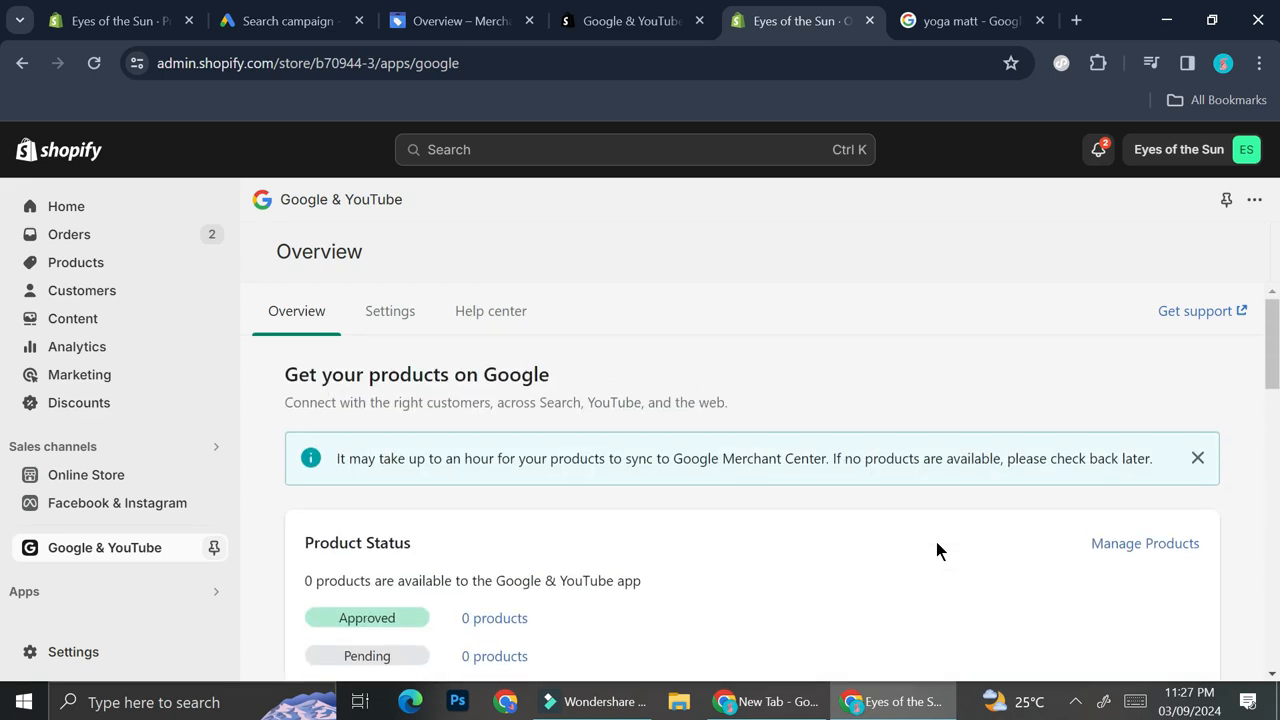